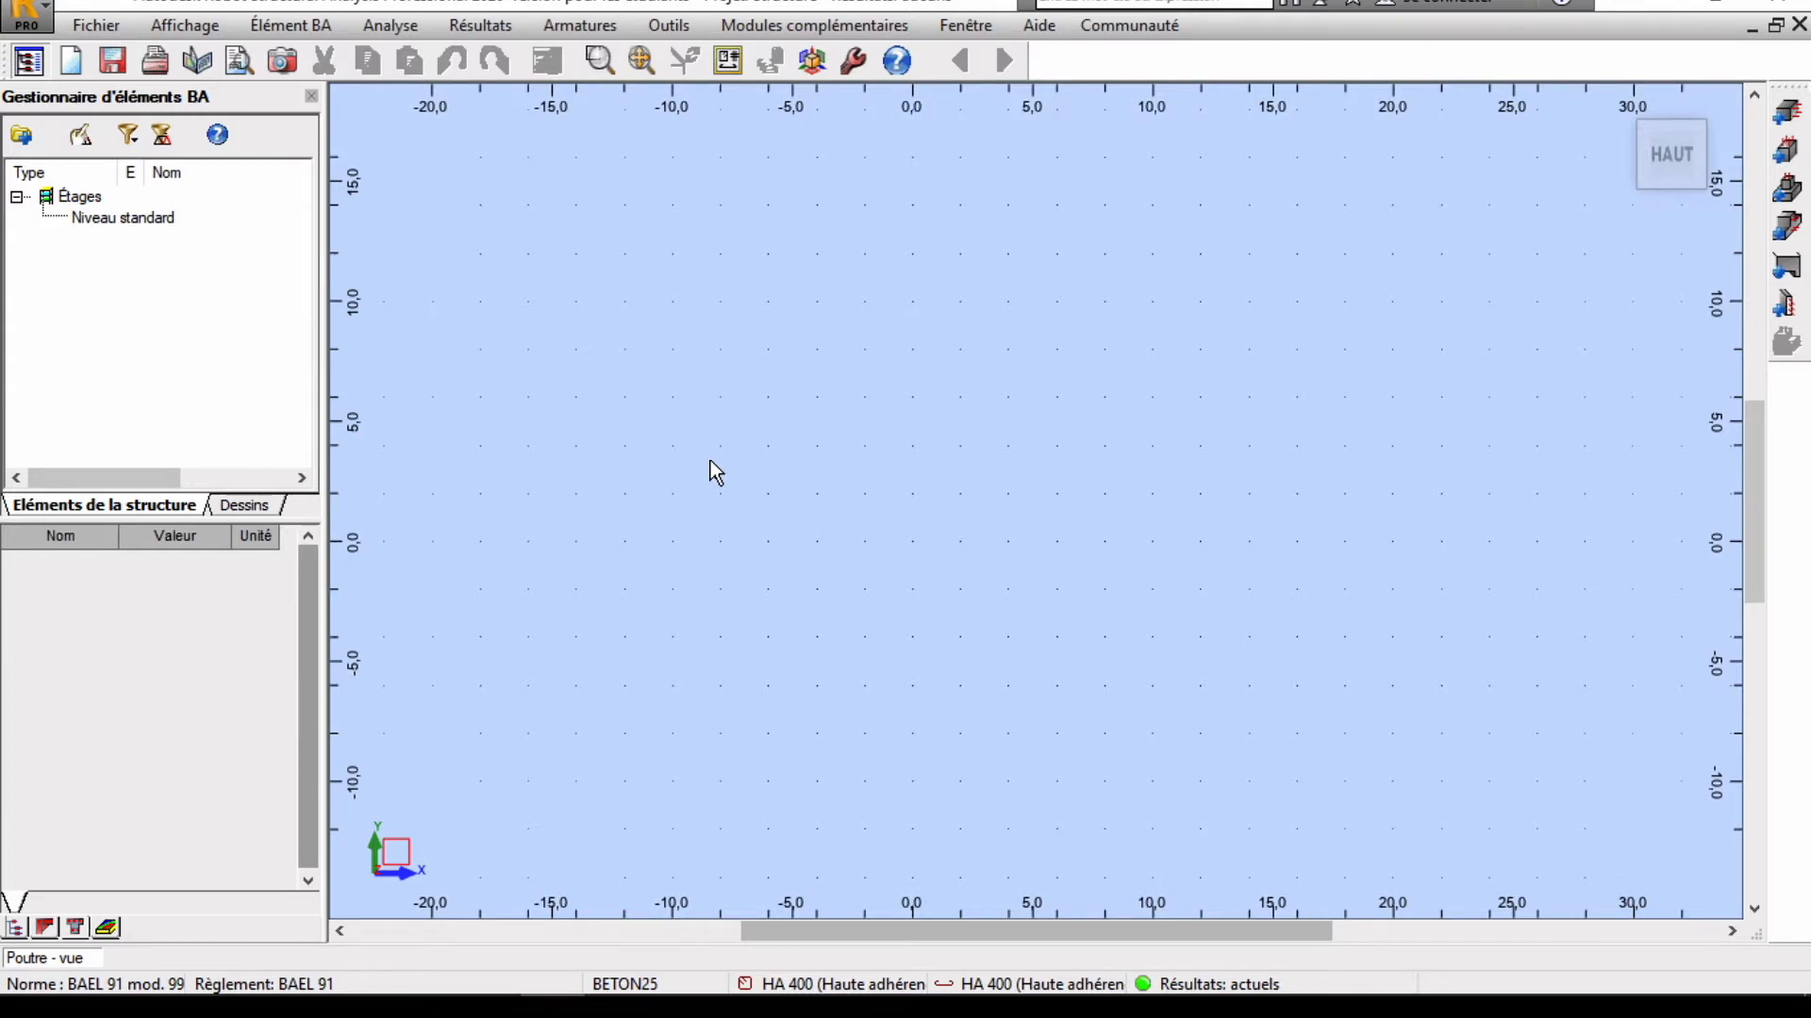
click(96, 25)
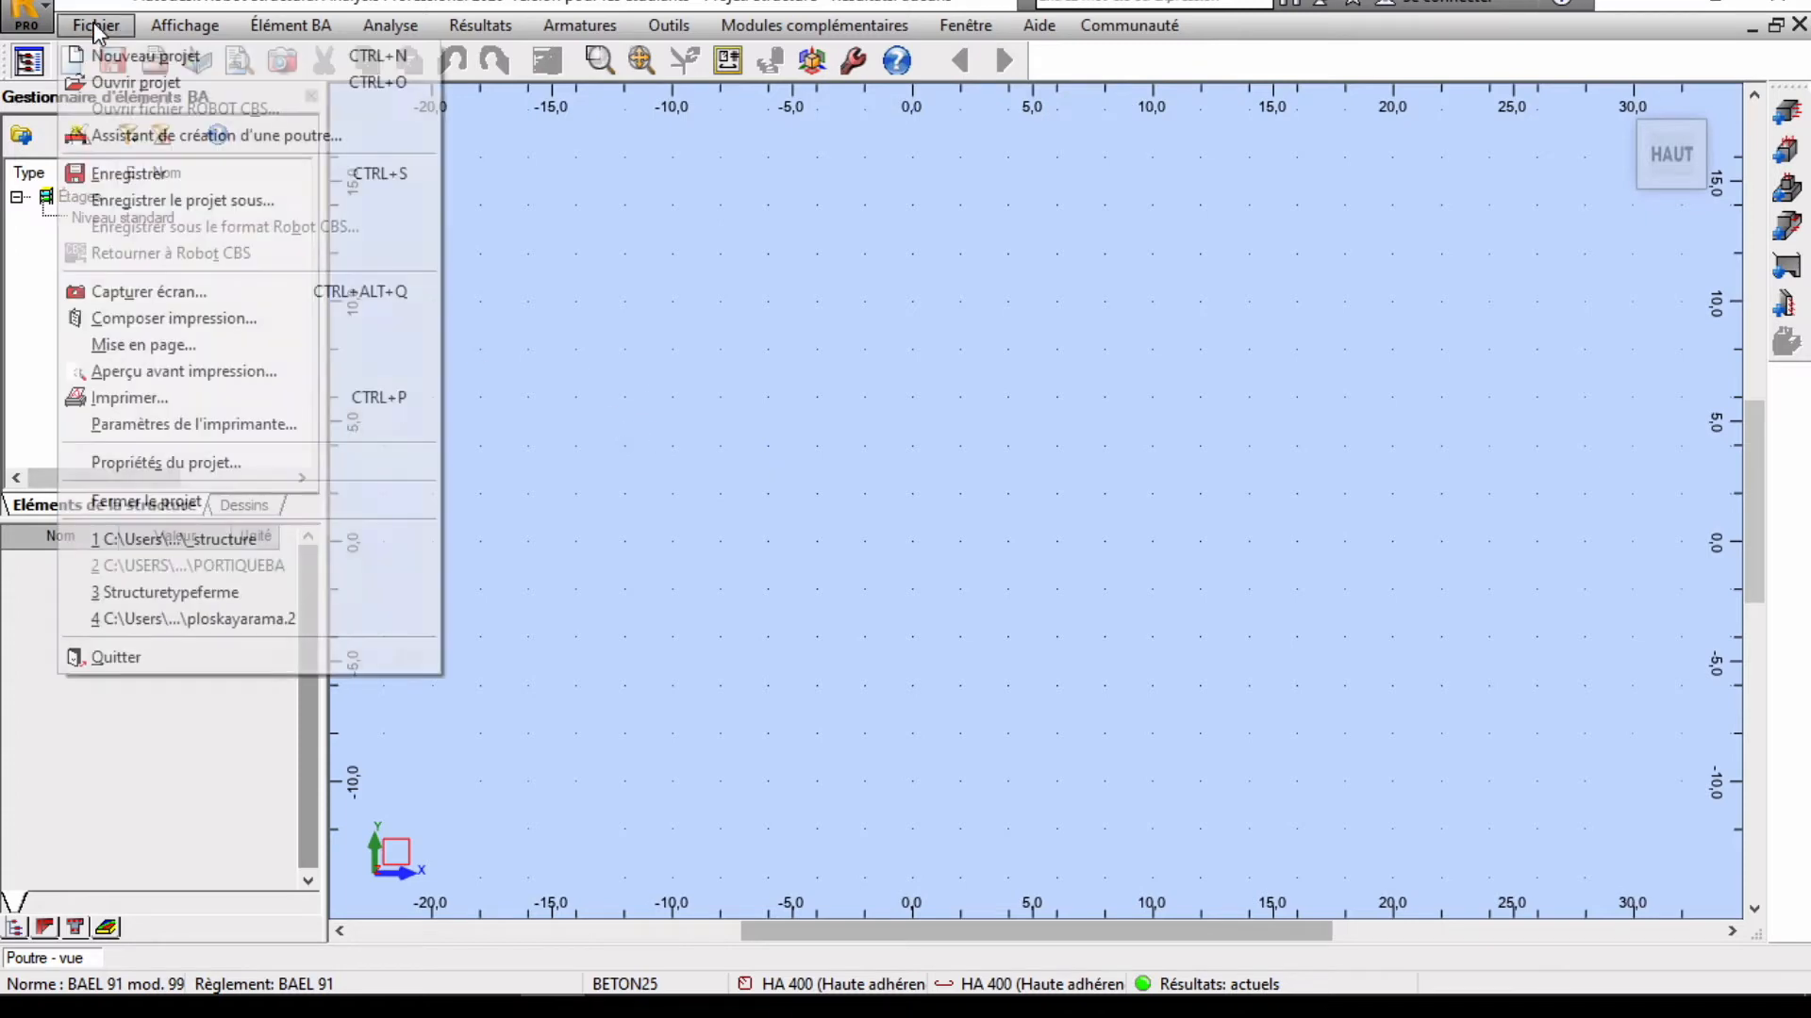
click(132, 55)
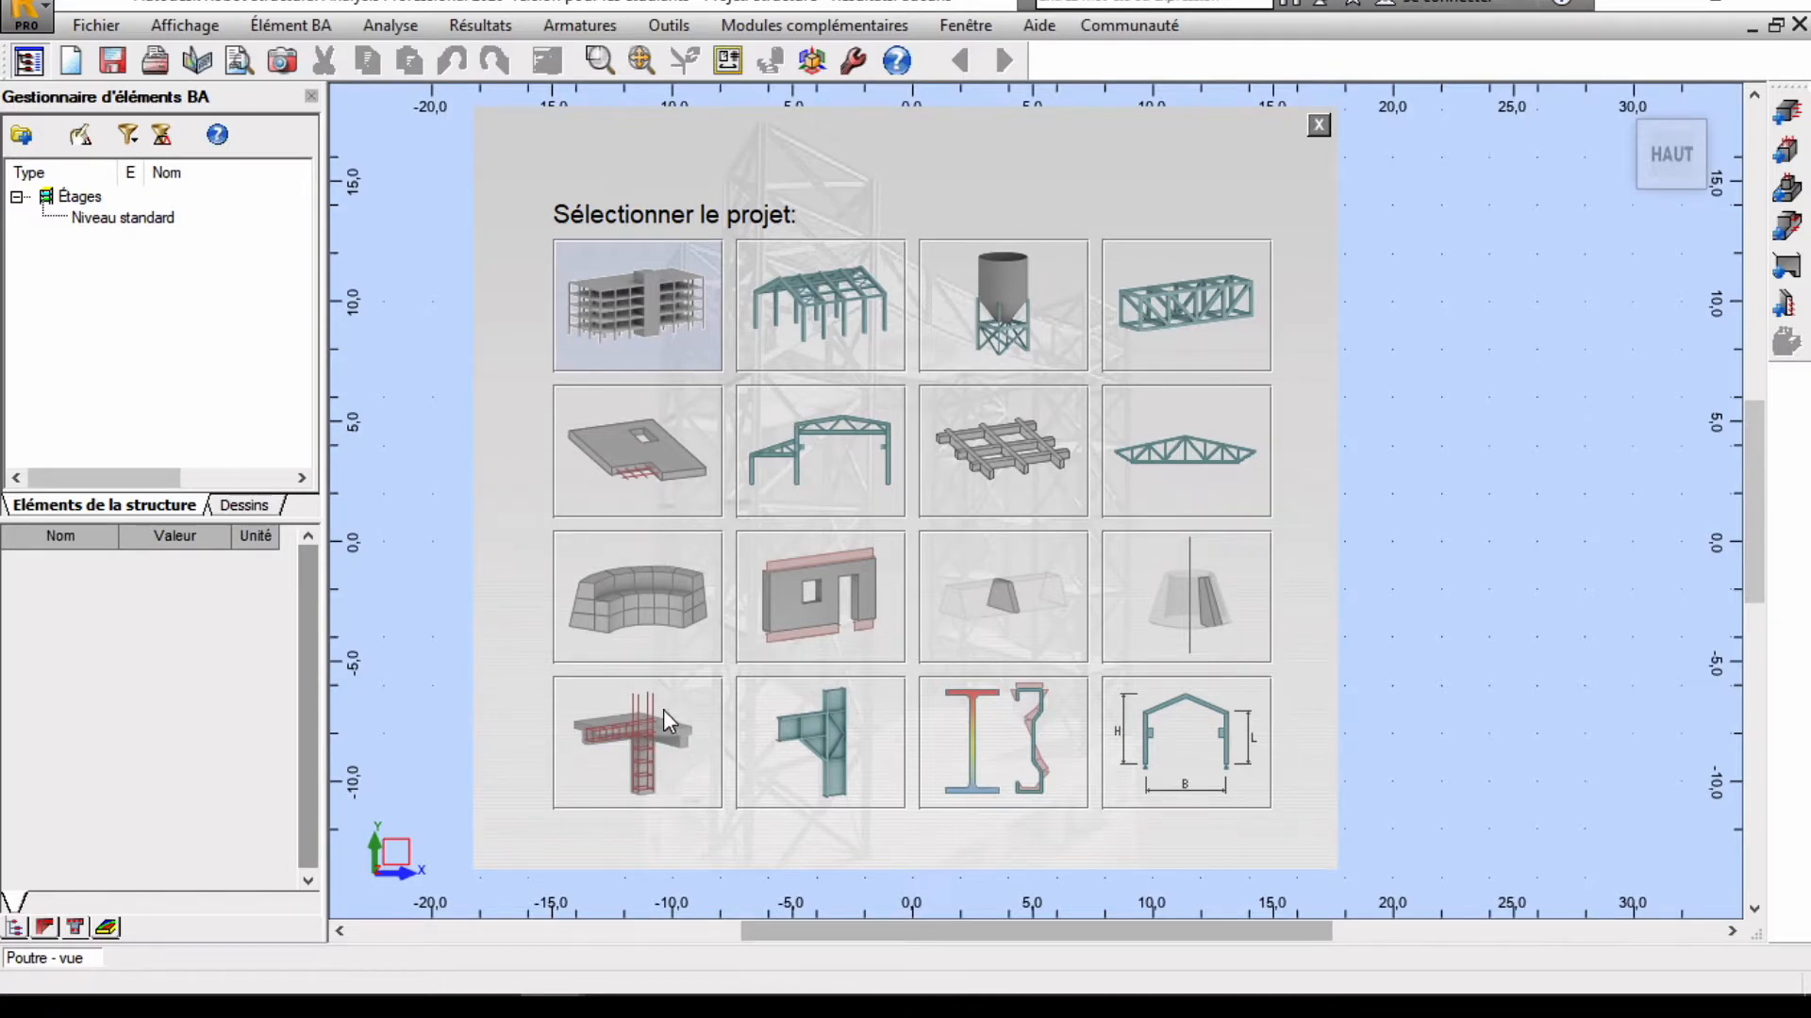
click(1319, 125)
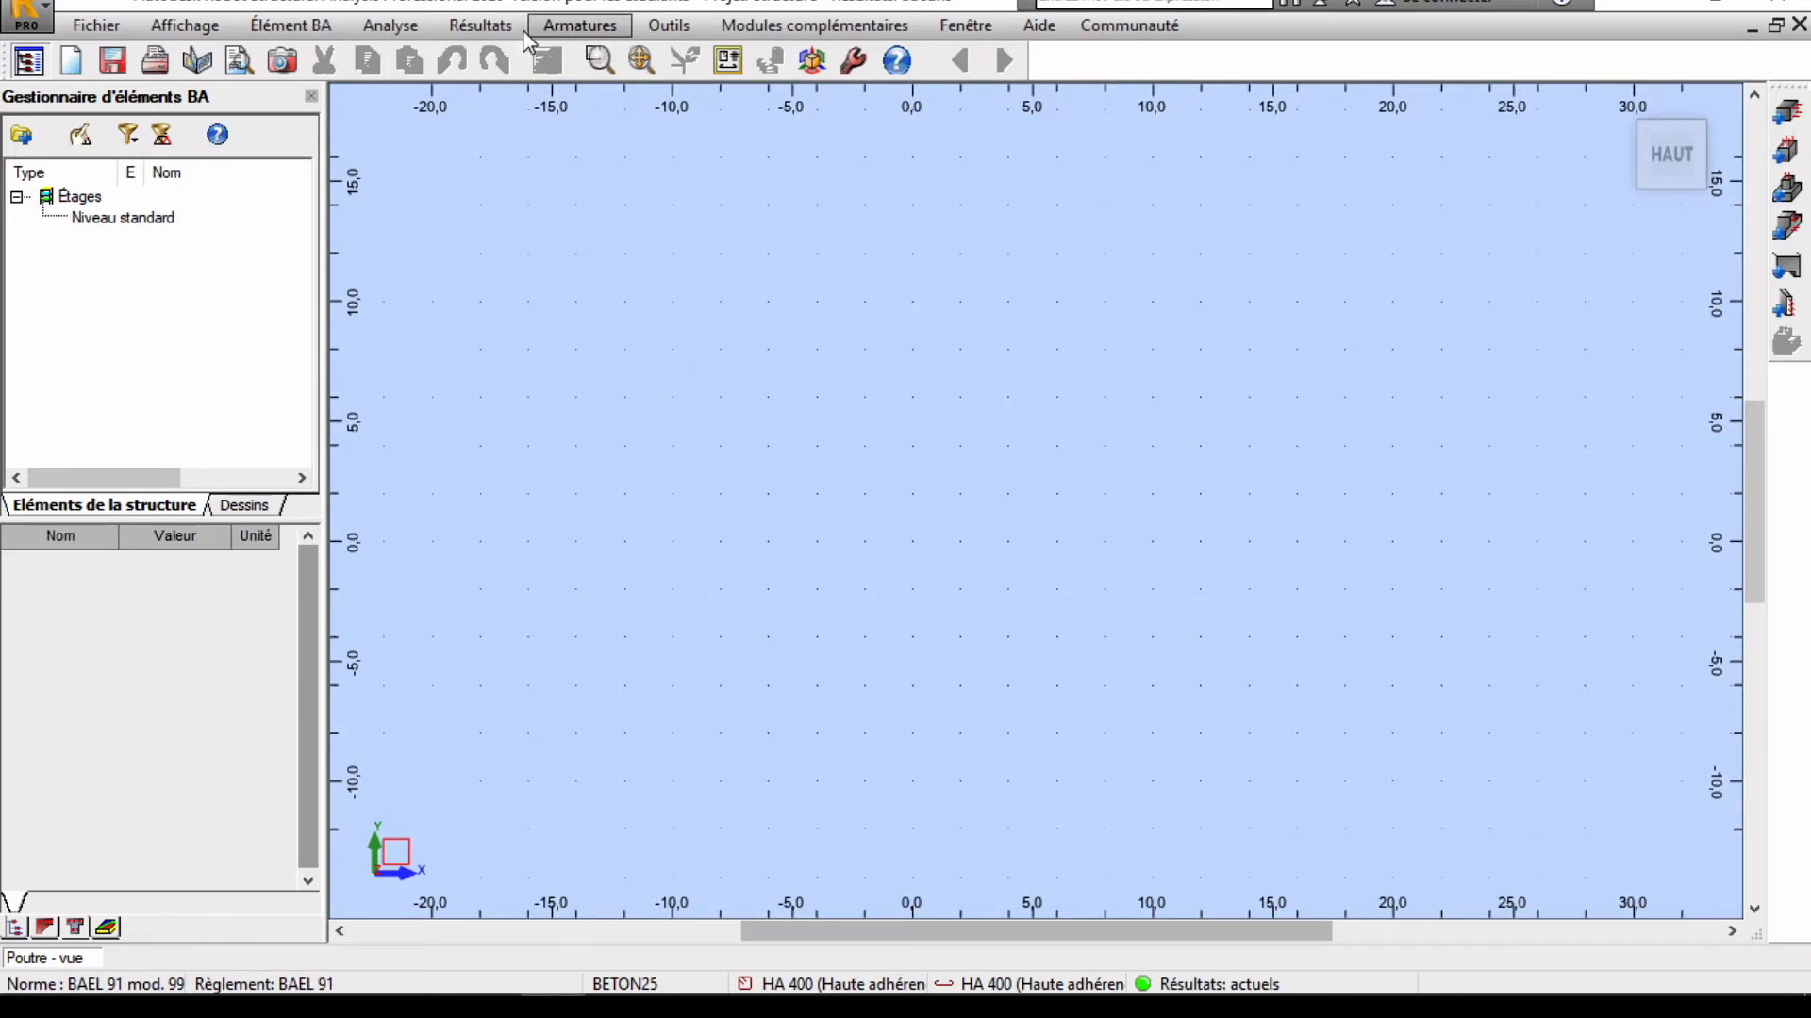
Step: Examine the design codes, load codes and the BAEL 91 combination regulation in the task preferences
click(731, 25)
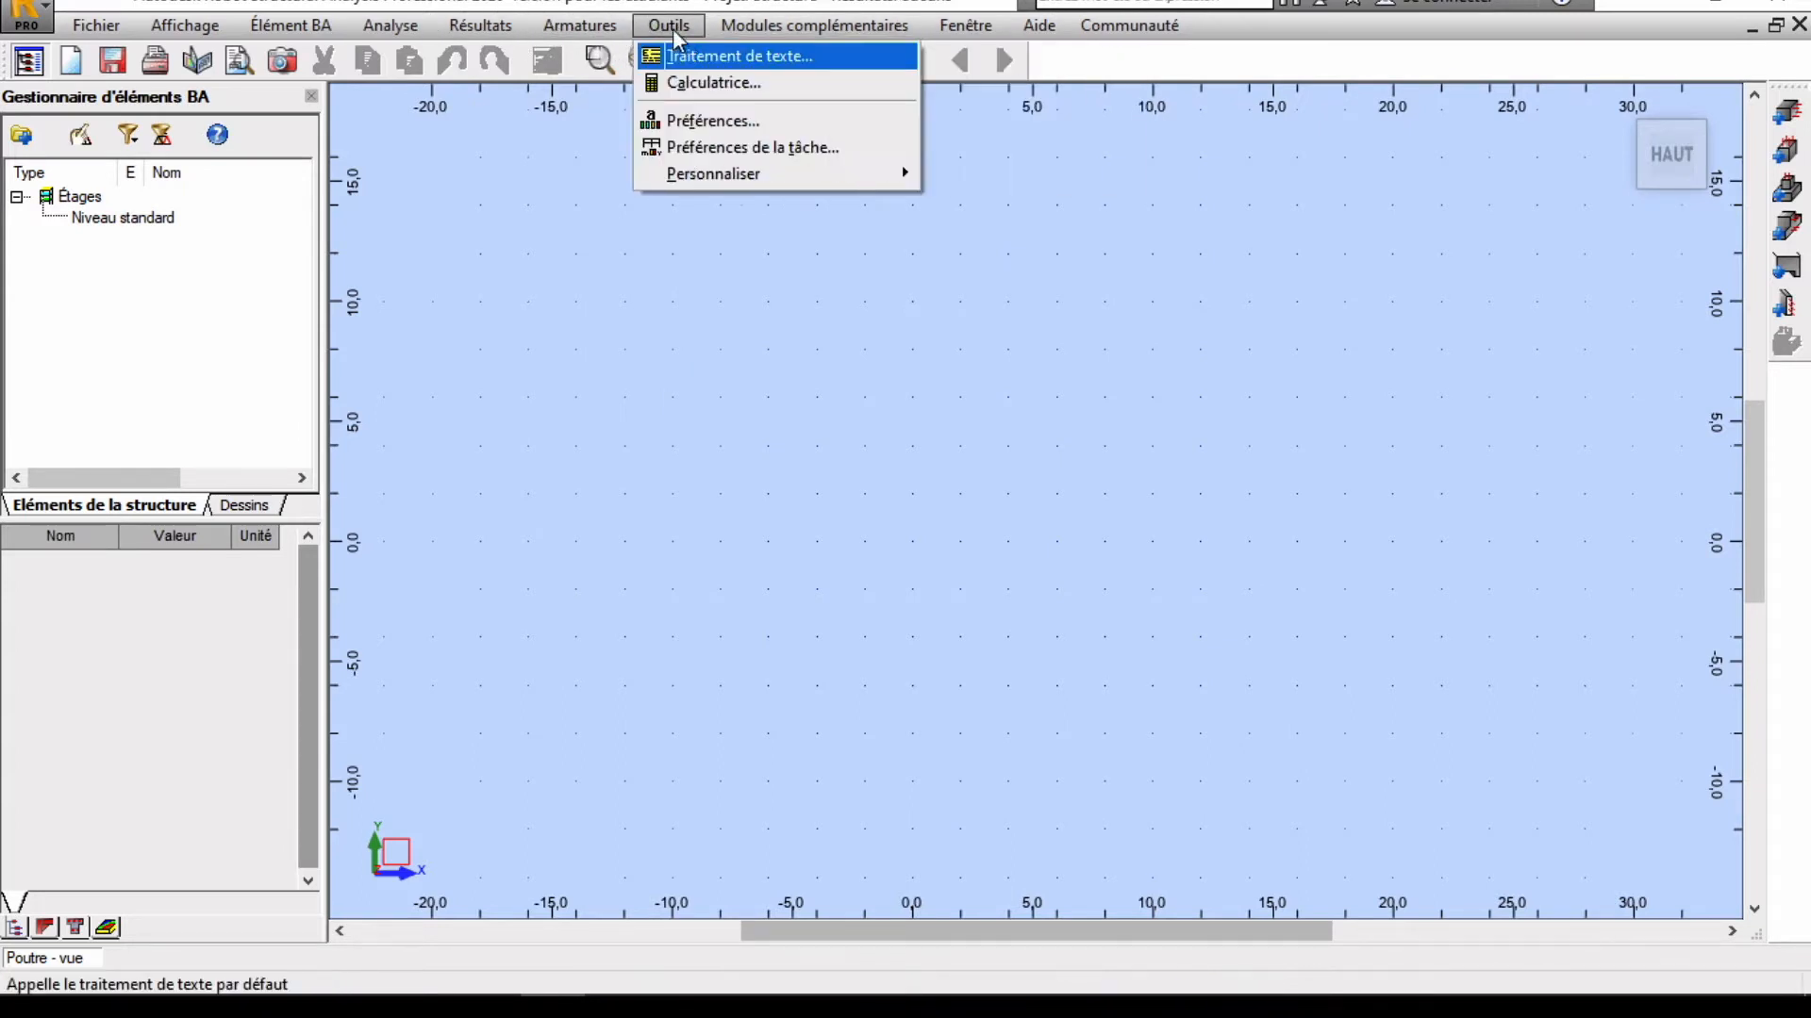
click(728, 150)
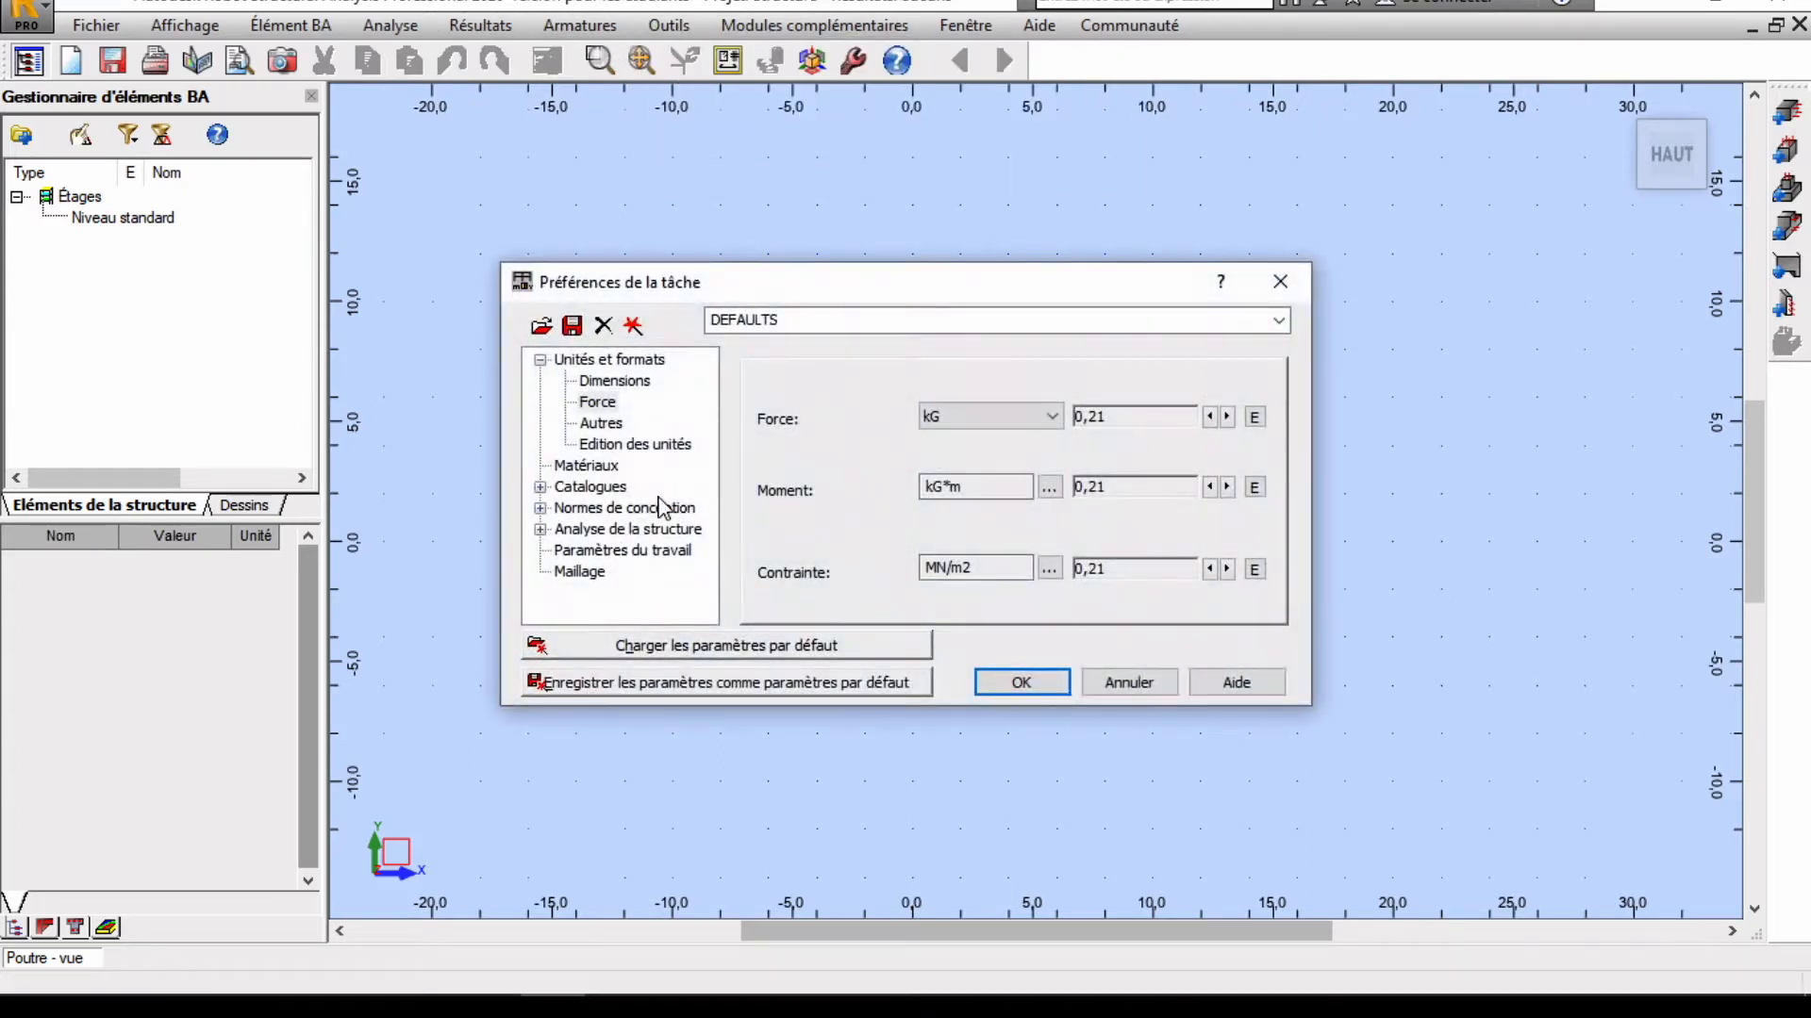
click(661, 507)
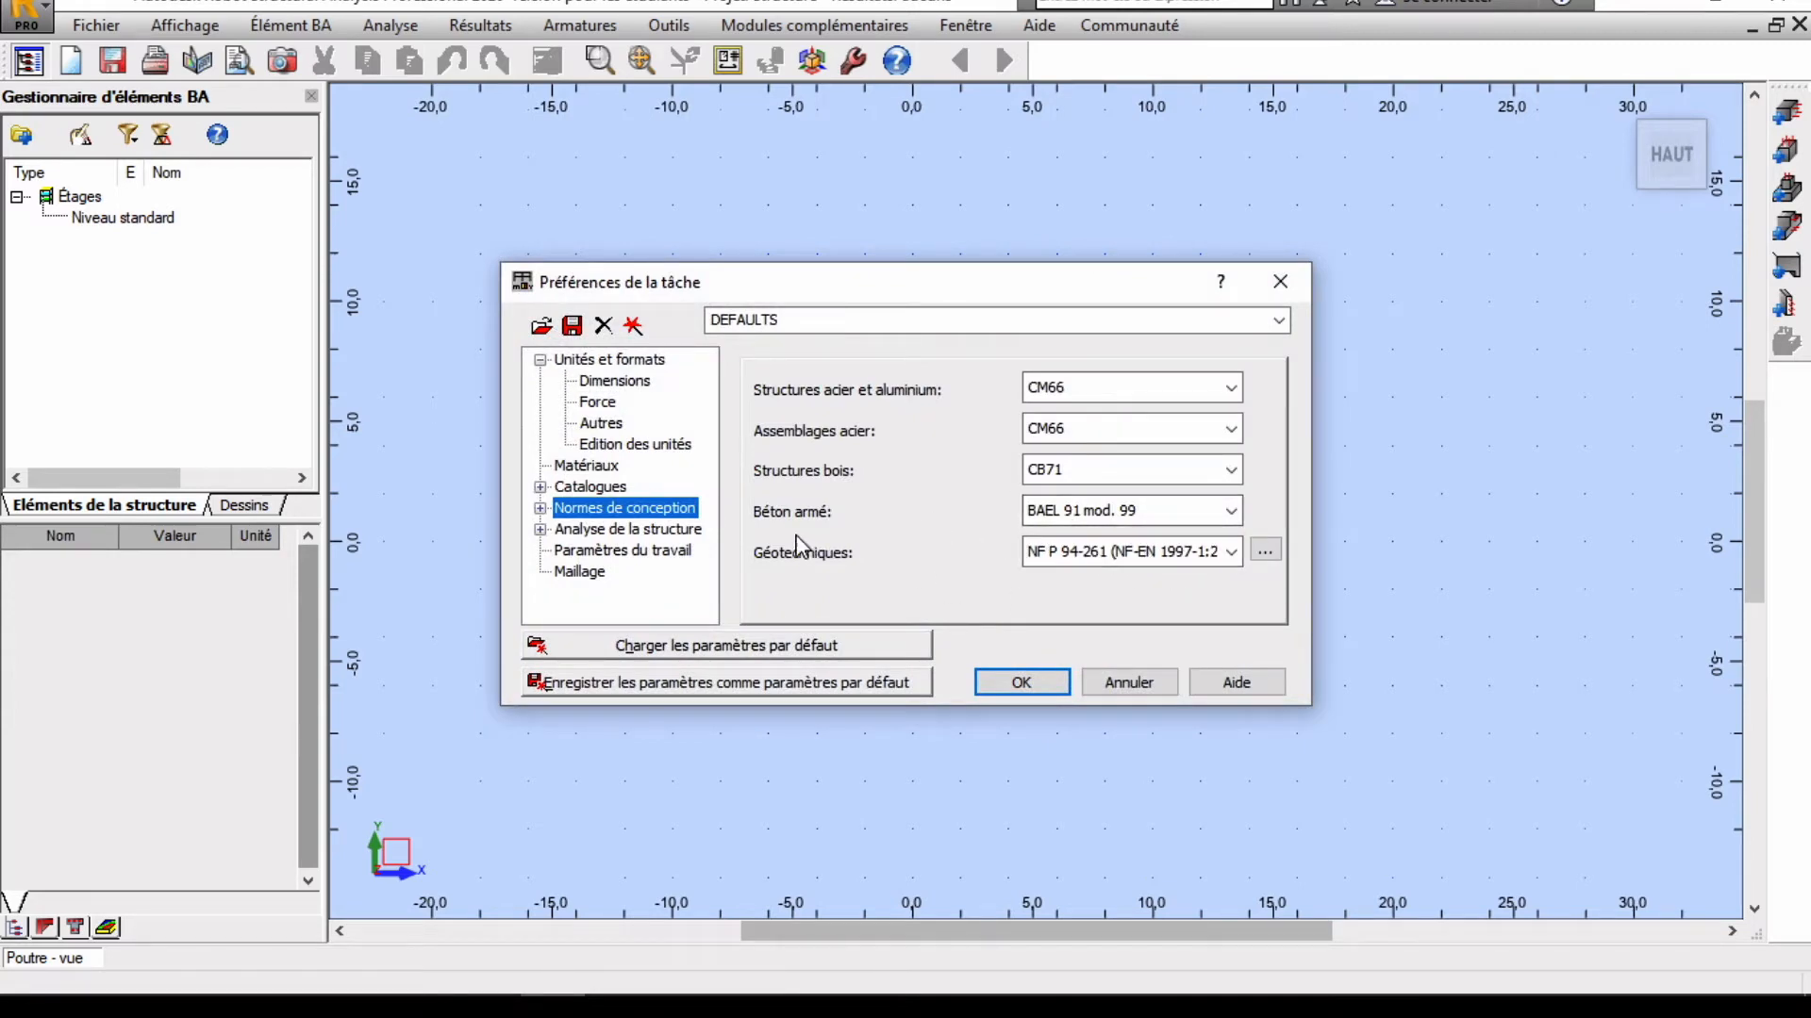
click(540, 508)
click(604, 530)
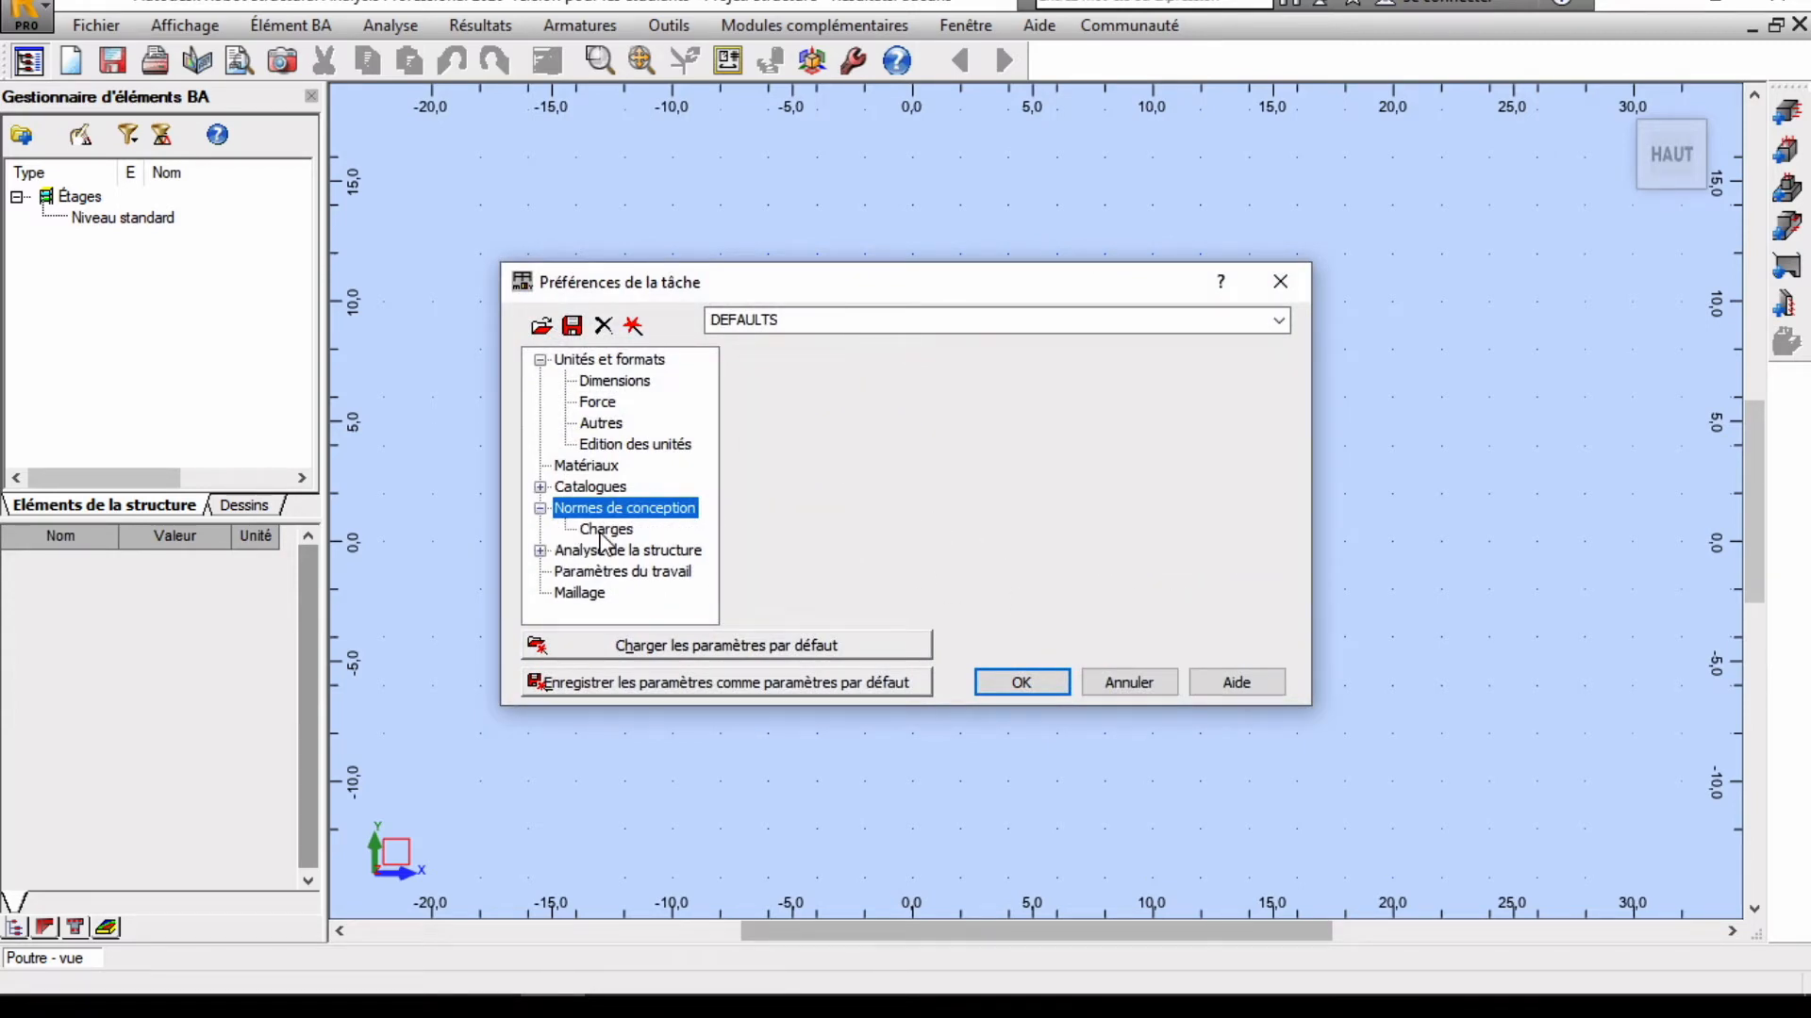
click(1207, 405)
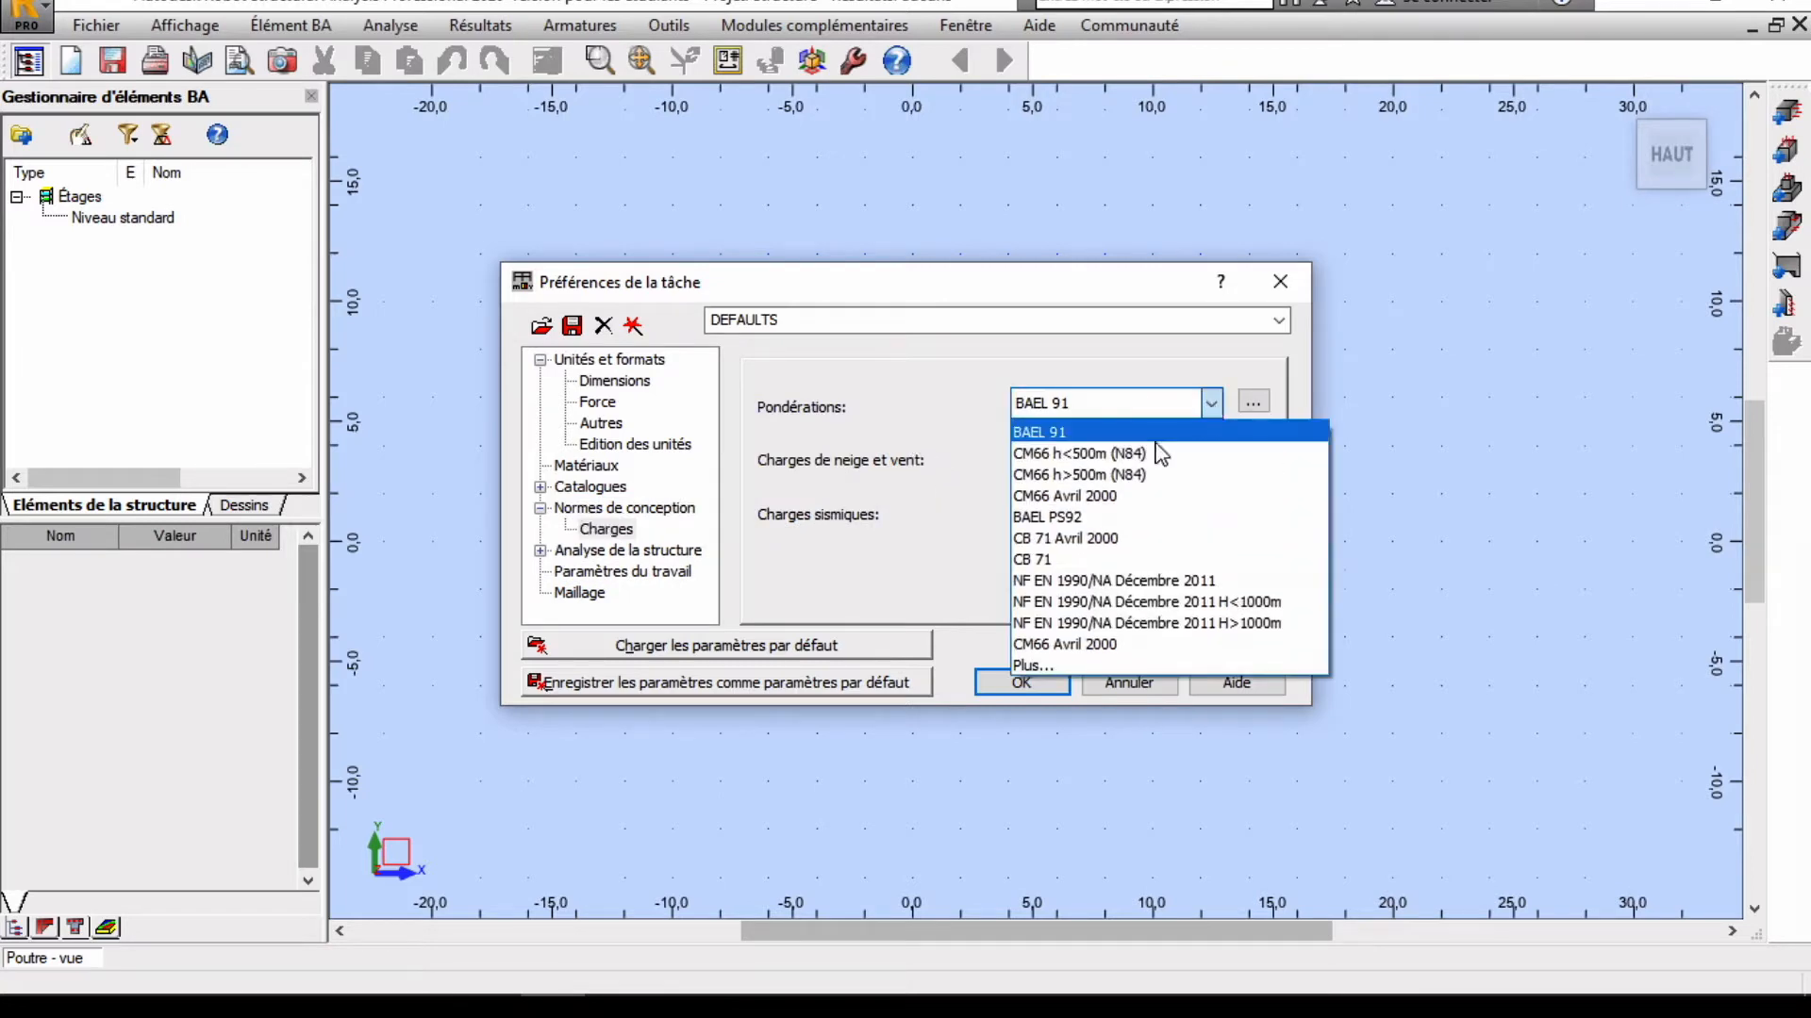
click(1238, 431)
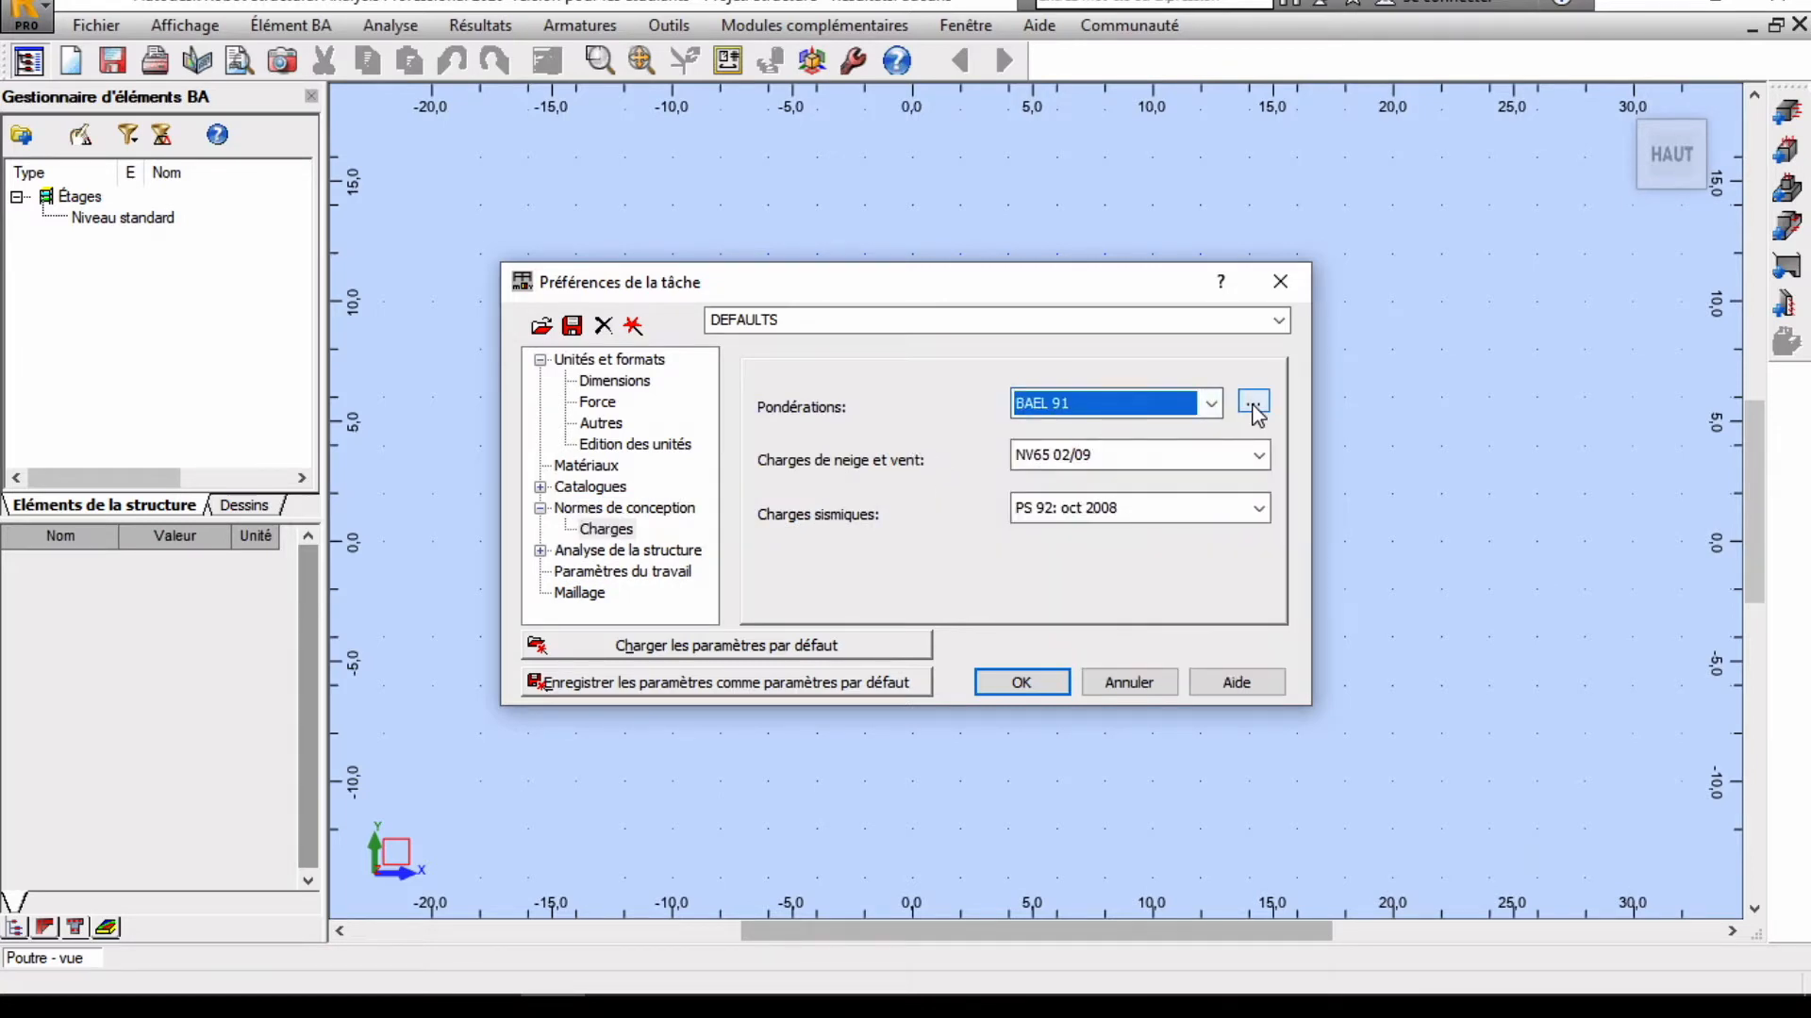
click(1253, 403)
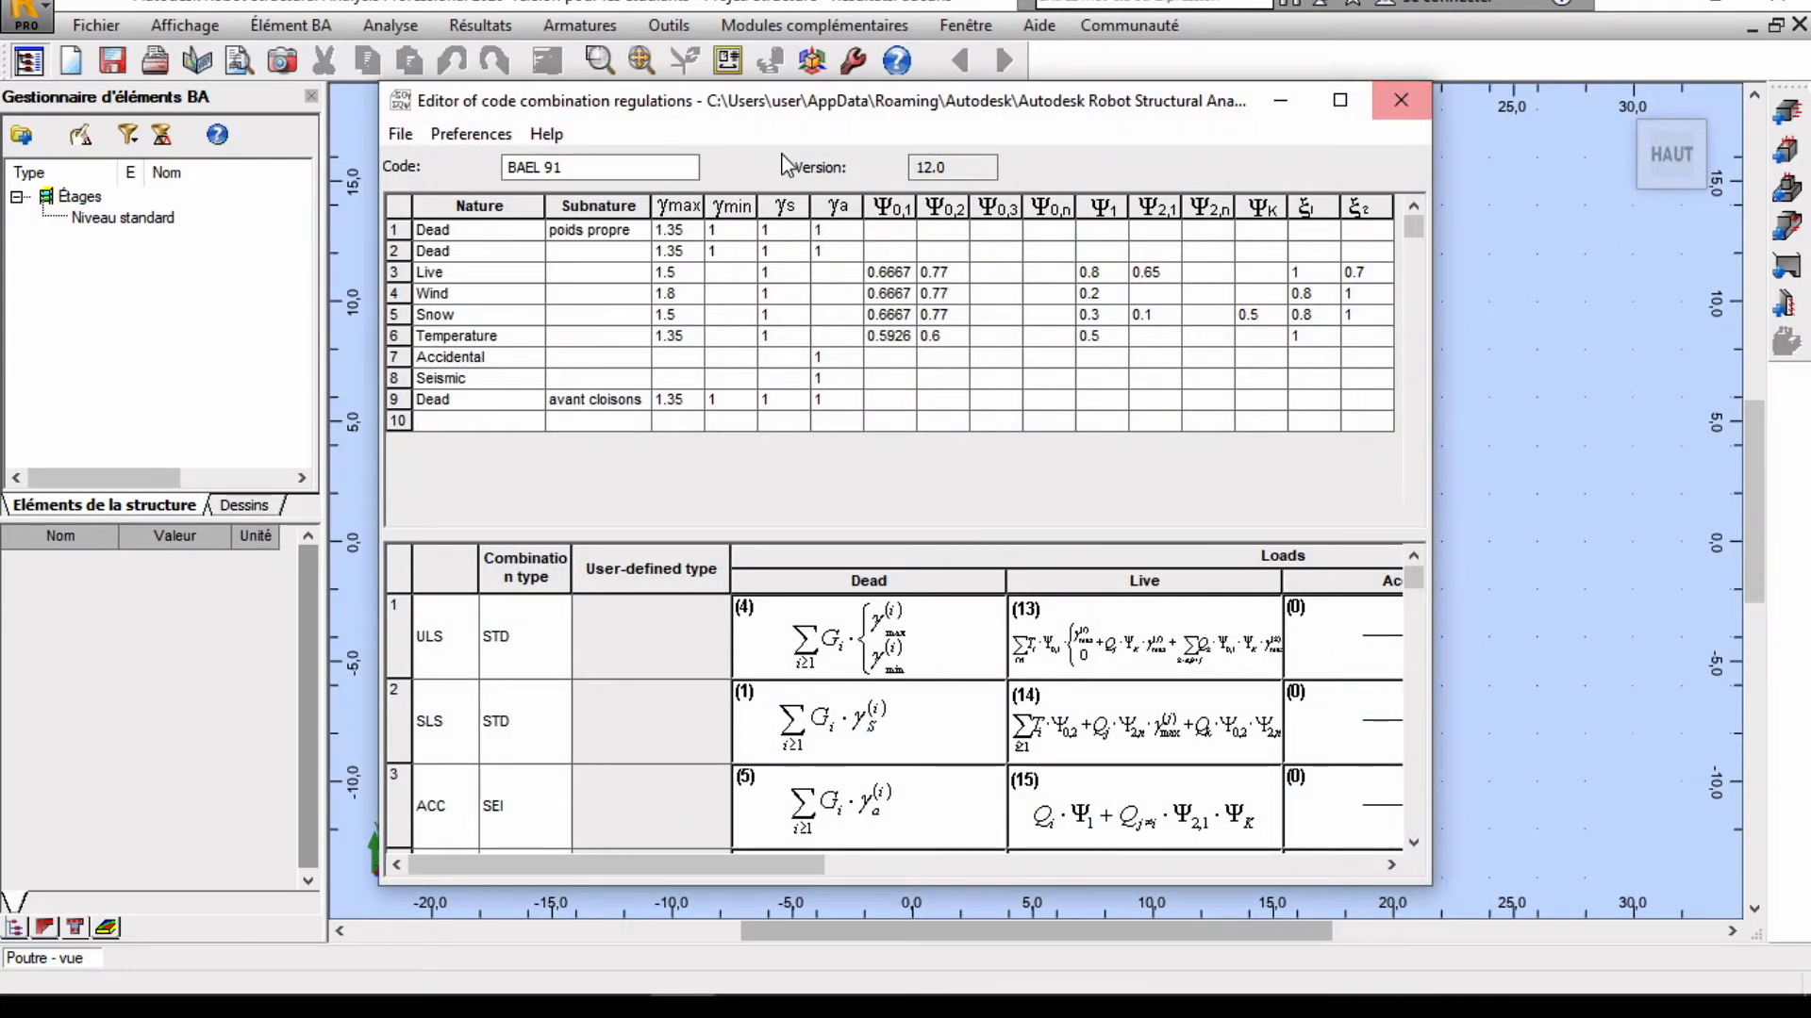
click(1399, 100)
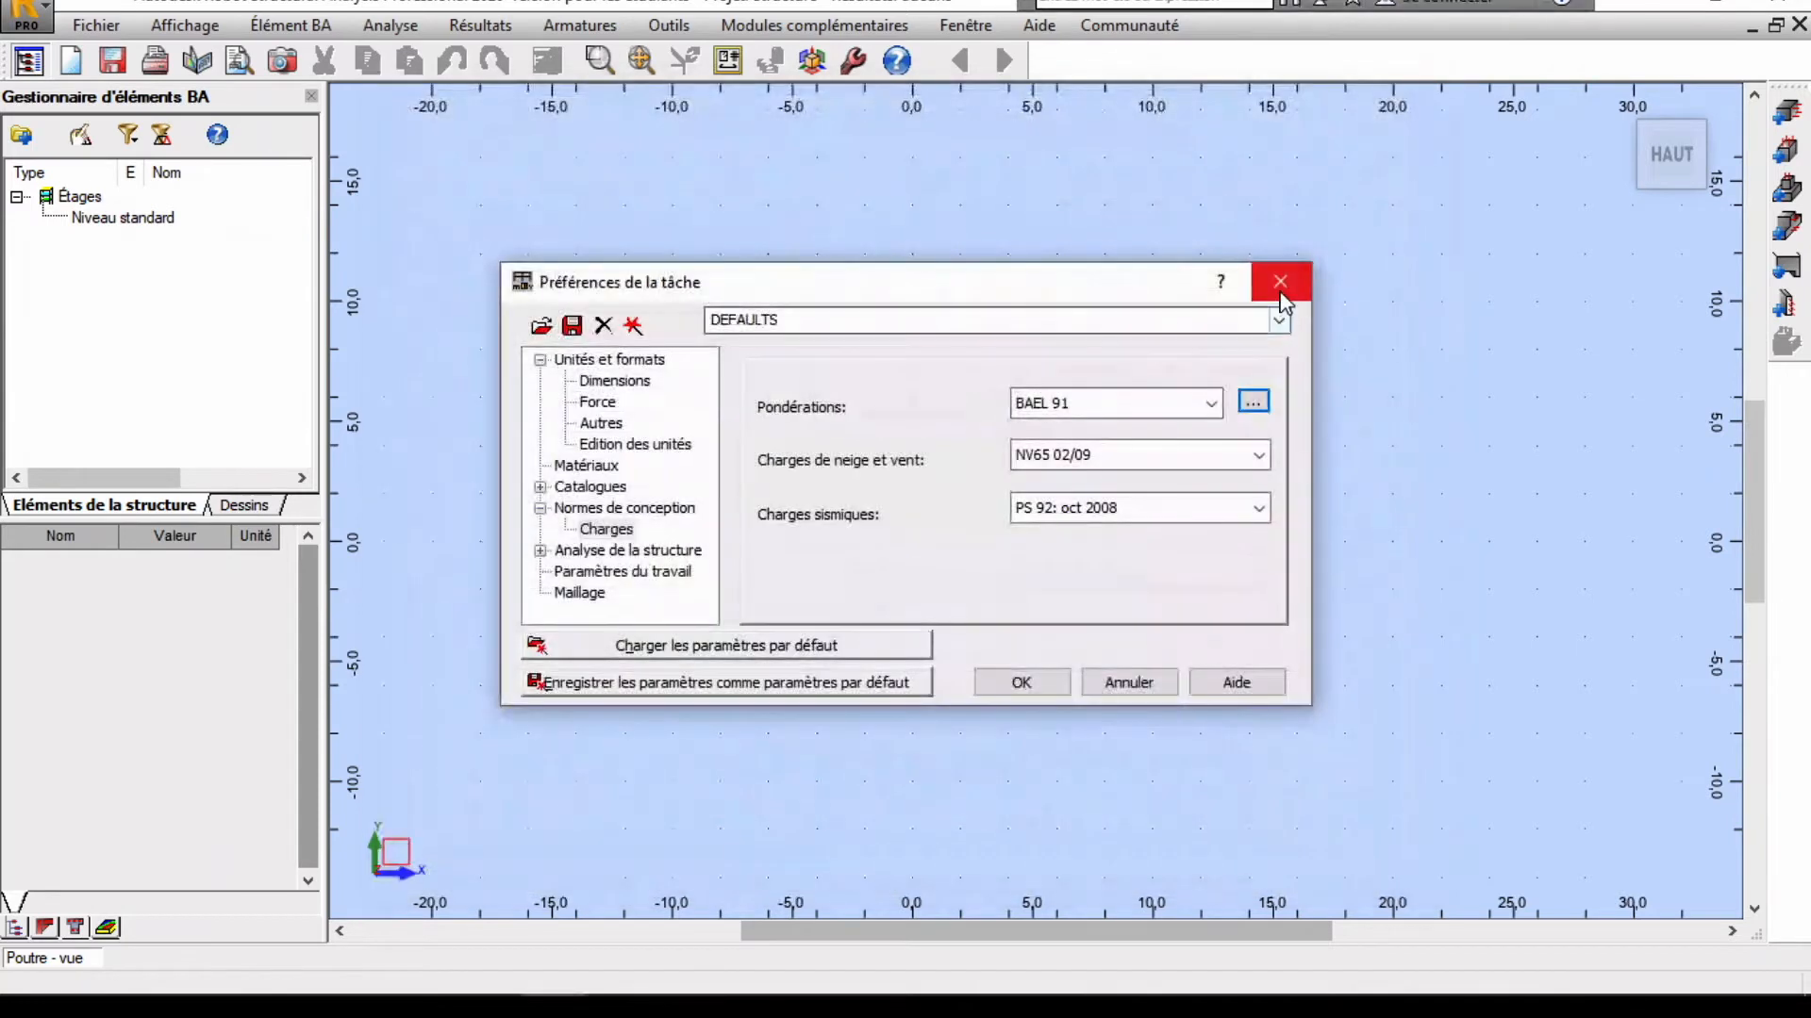
click(1281, 298)
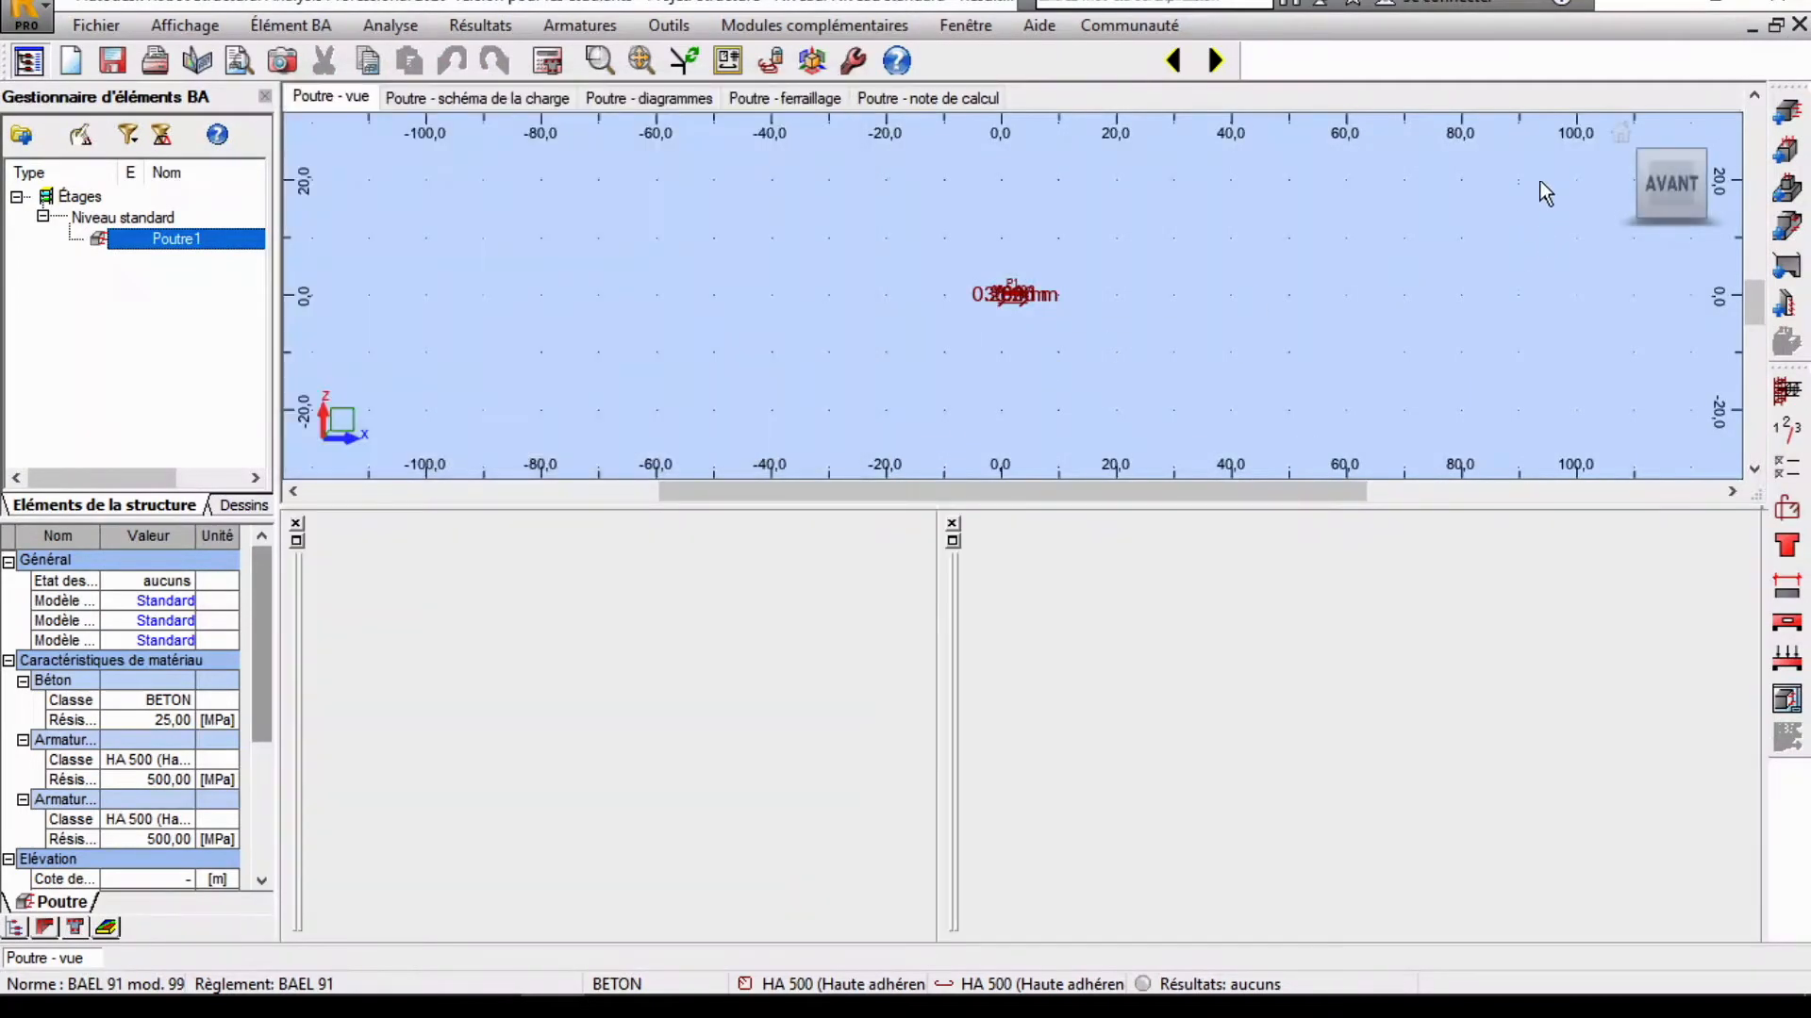
Step: Set the length of beam span P1 to 5,73 m and both support widths to 0,27 m
click(1615, 127)
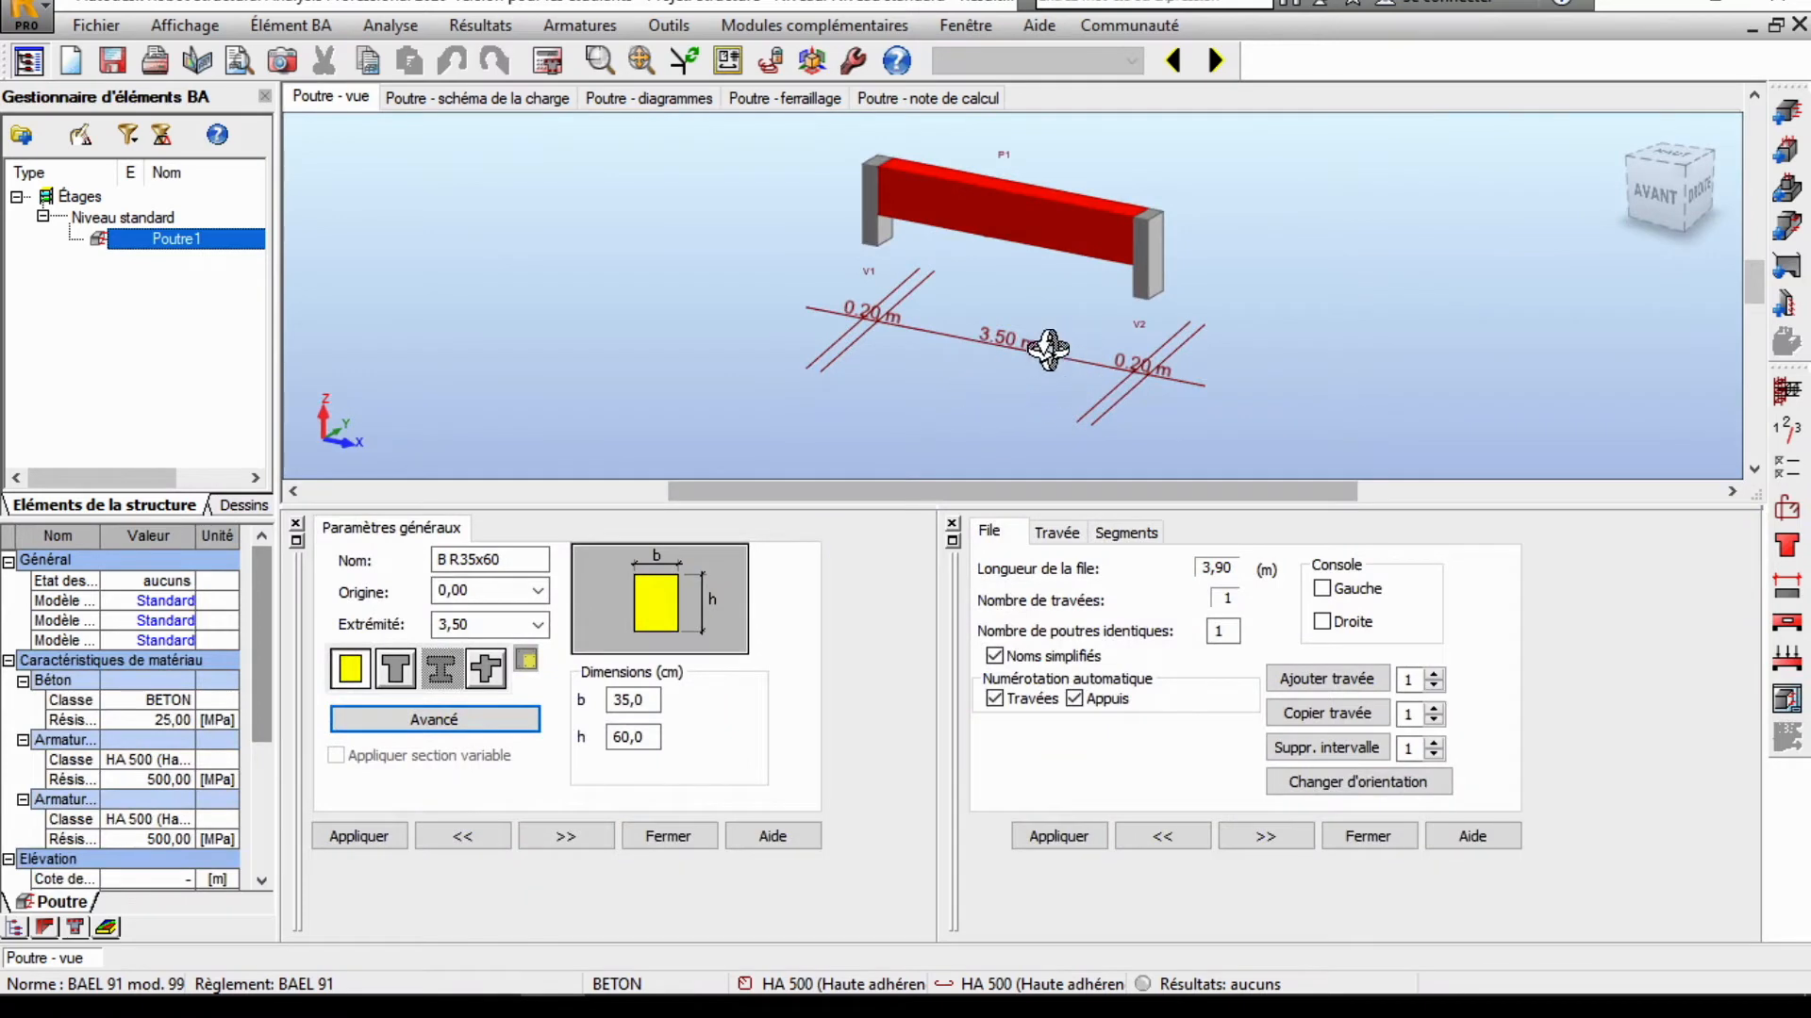
click(1052, 534)
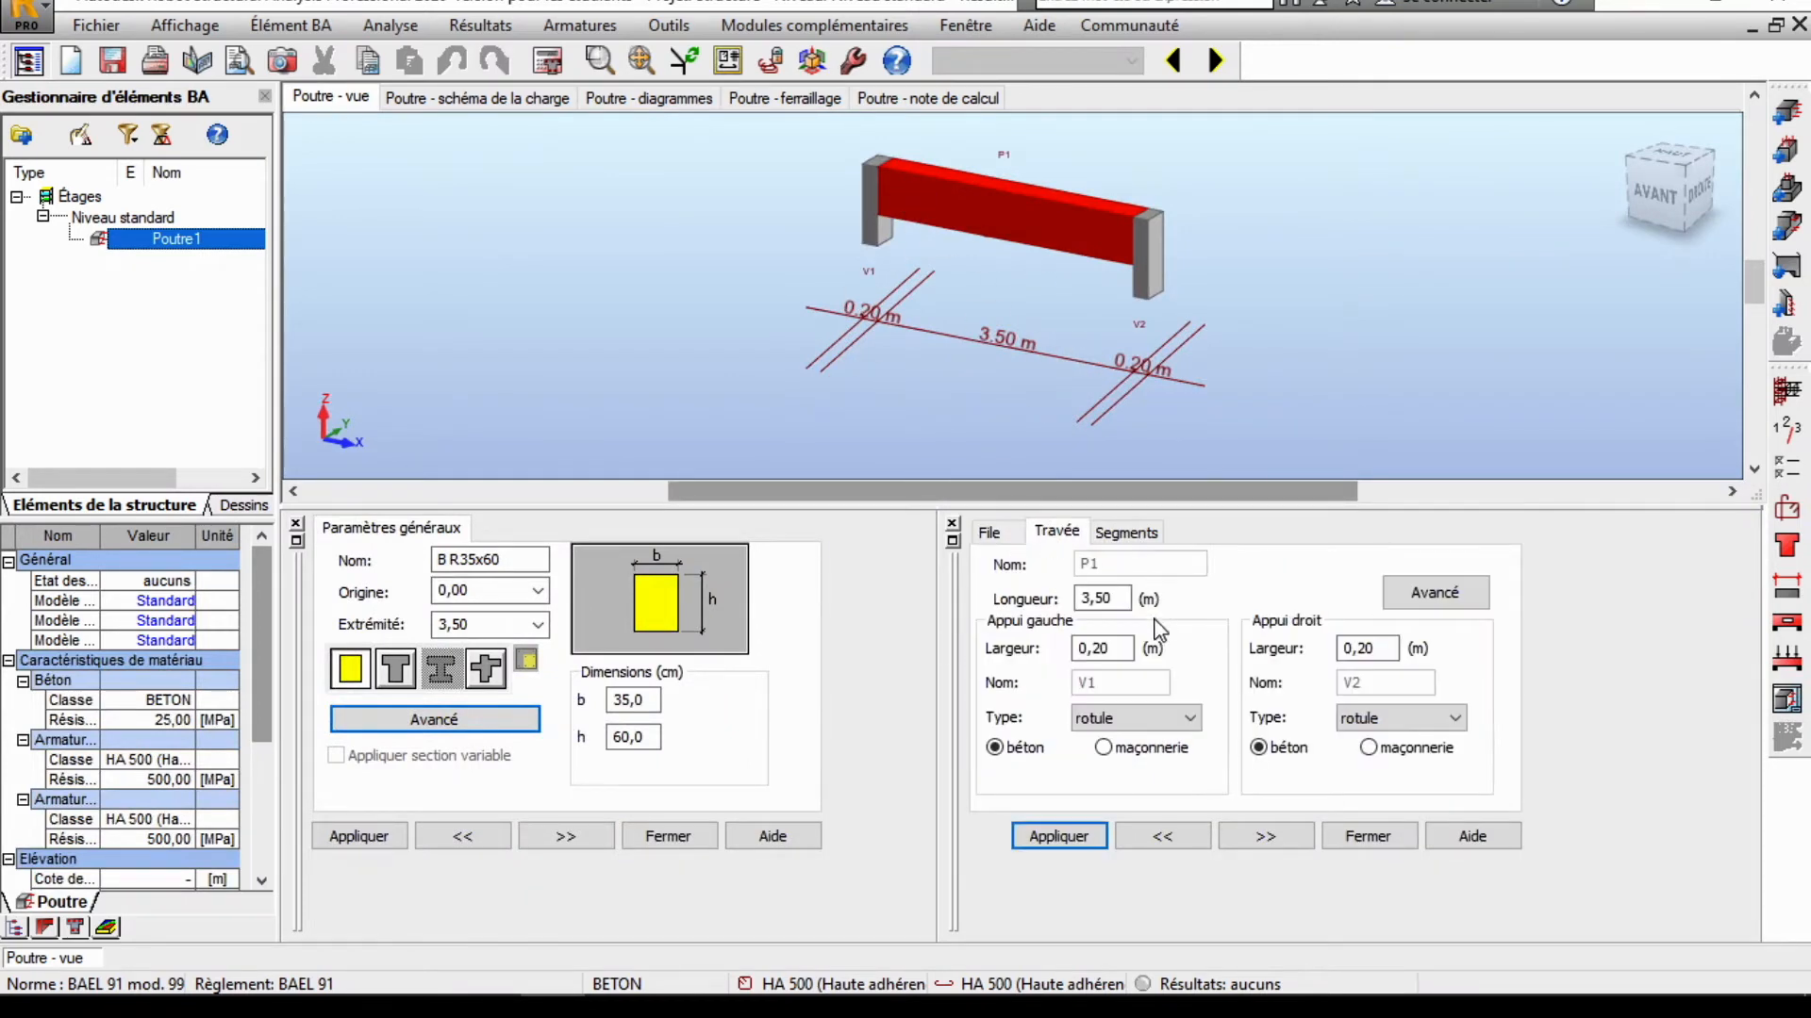
double_click(1120, 608)
text(5,73)
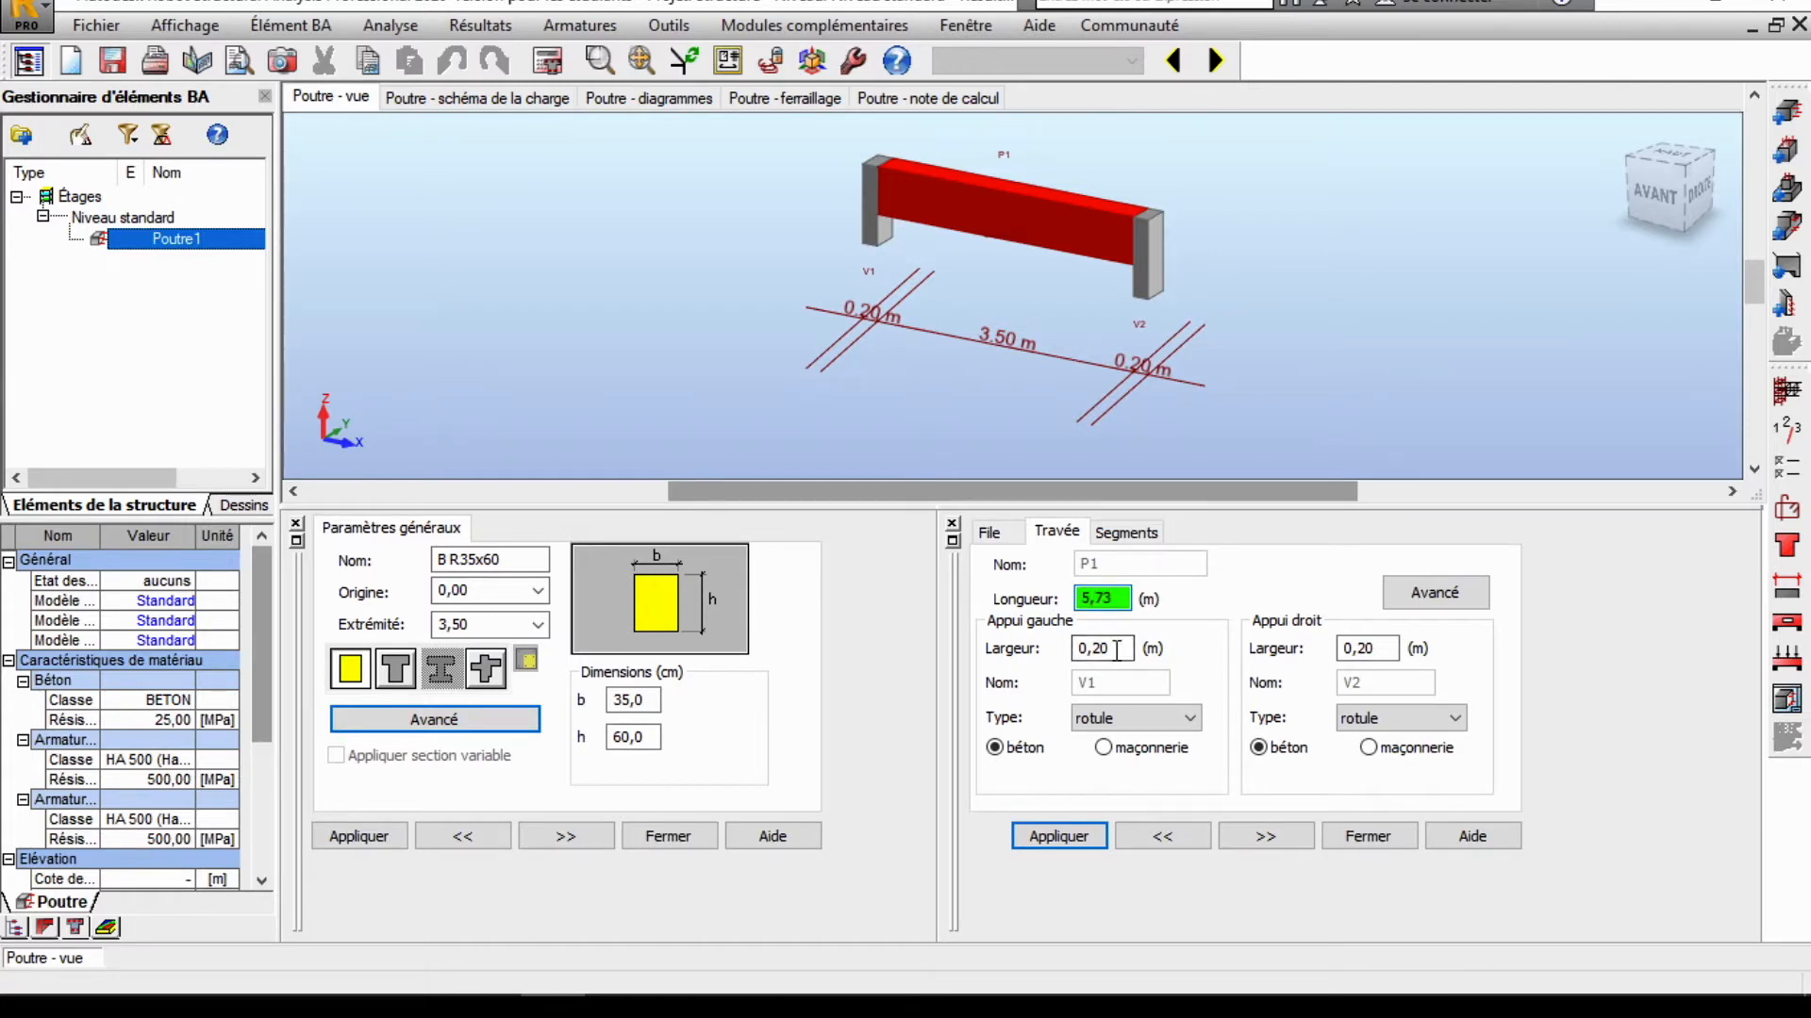
double_click(1102, 649)
text(0,27)
double_click(1338, 651)
text(0)
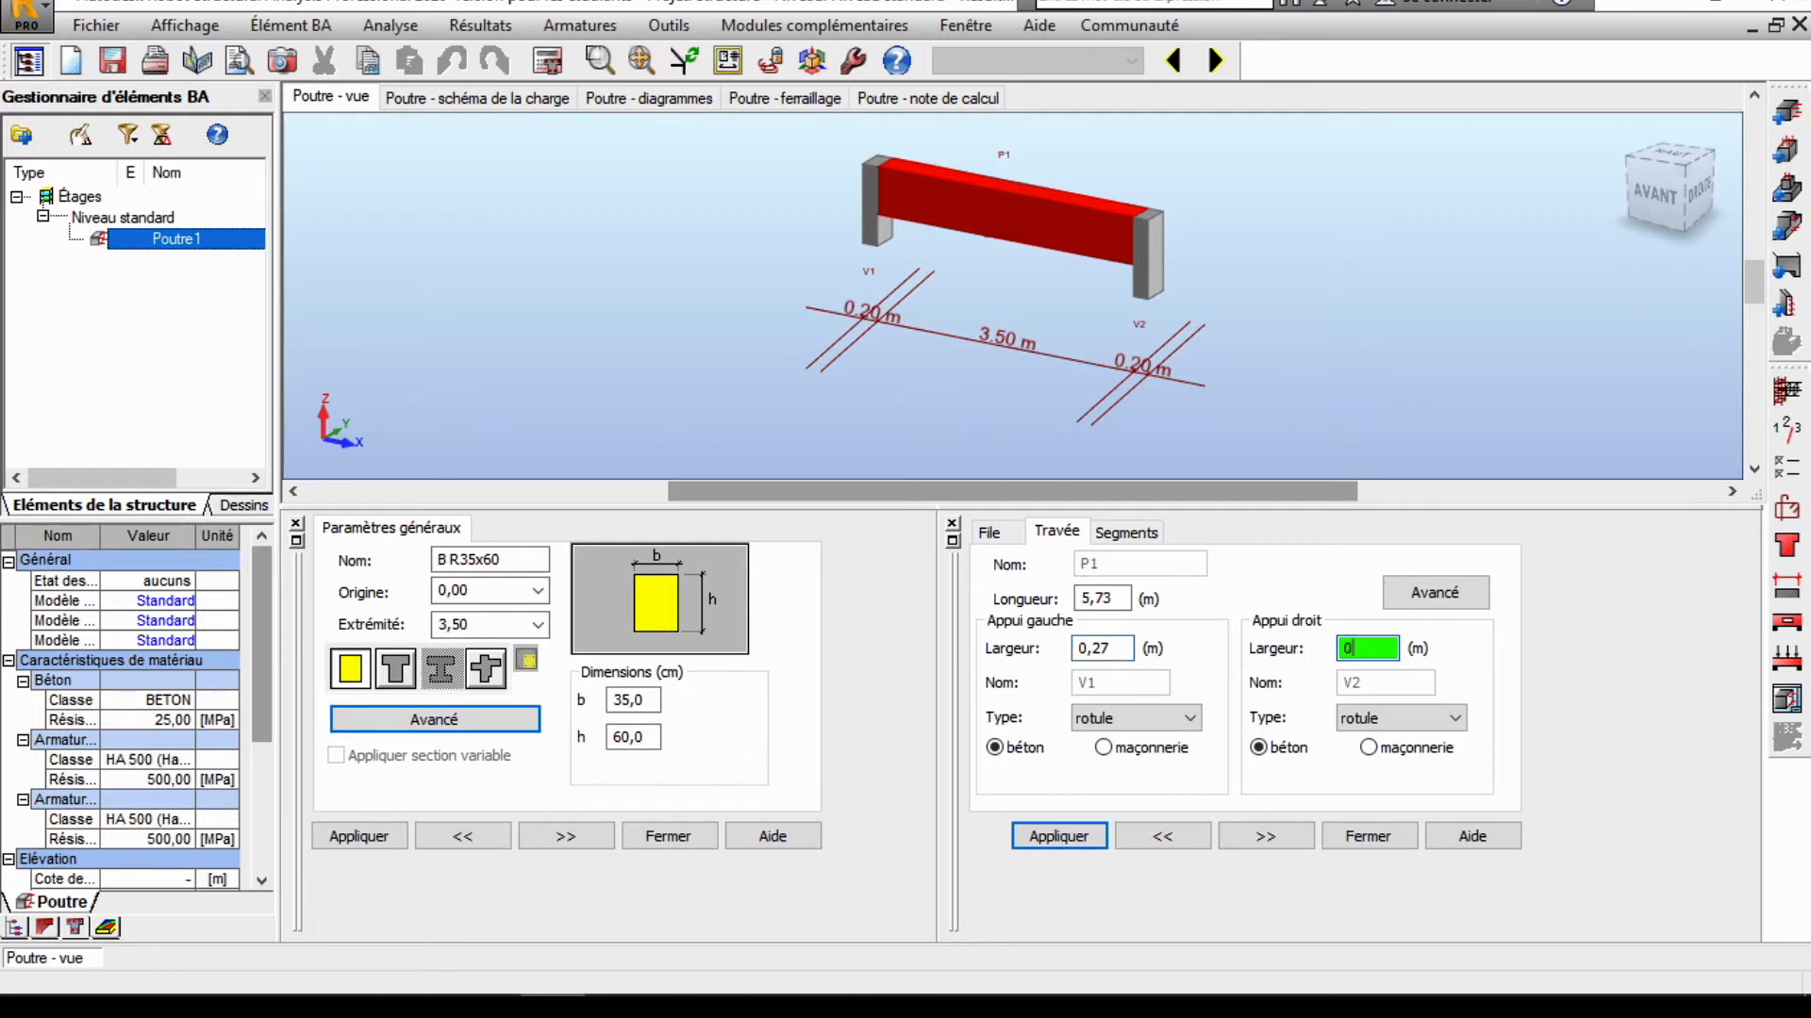
text(,27)
click(1059, 836)
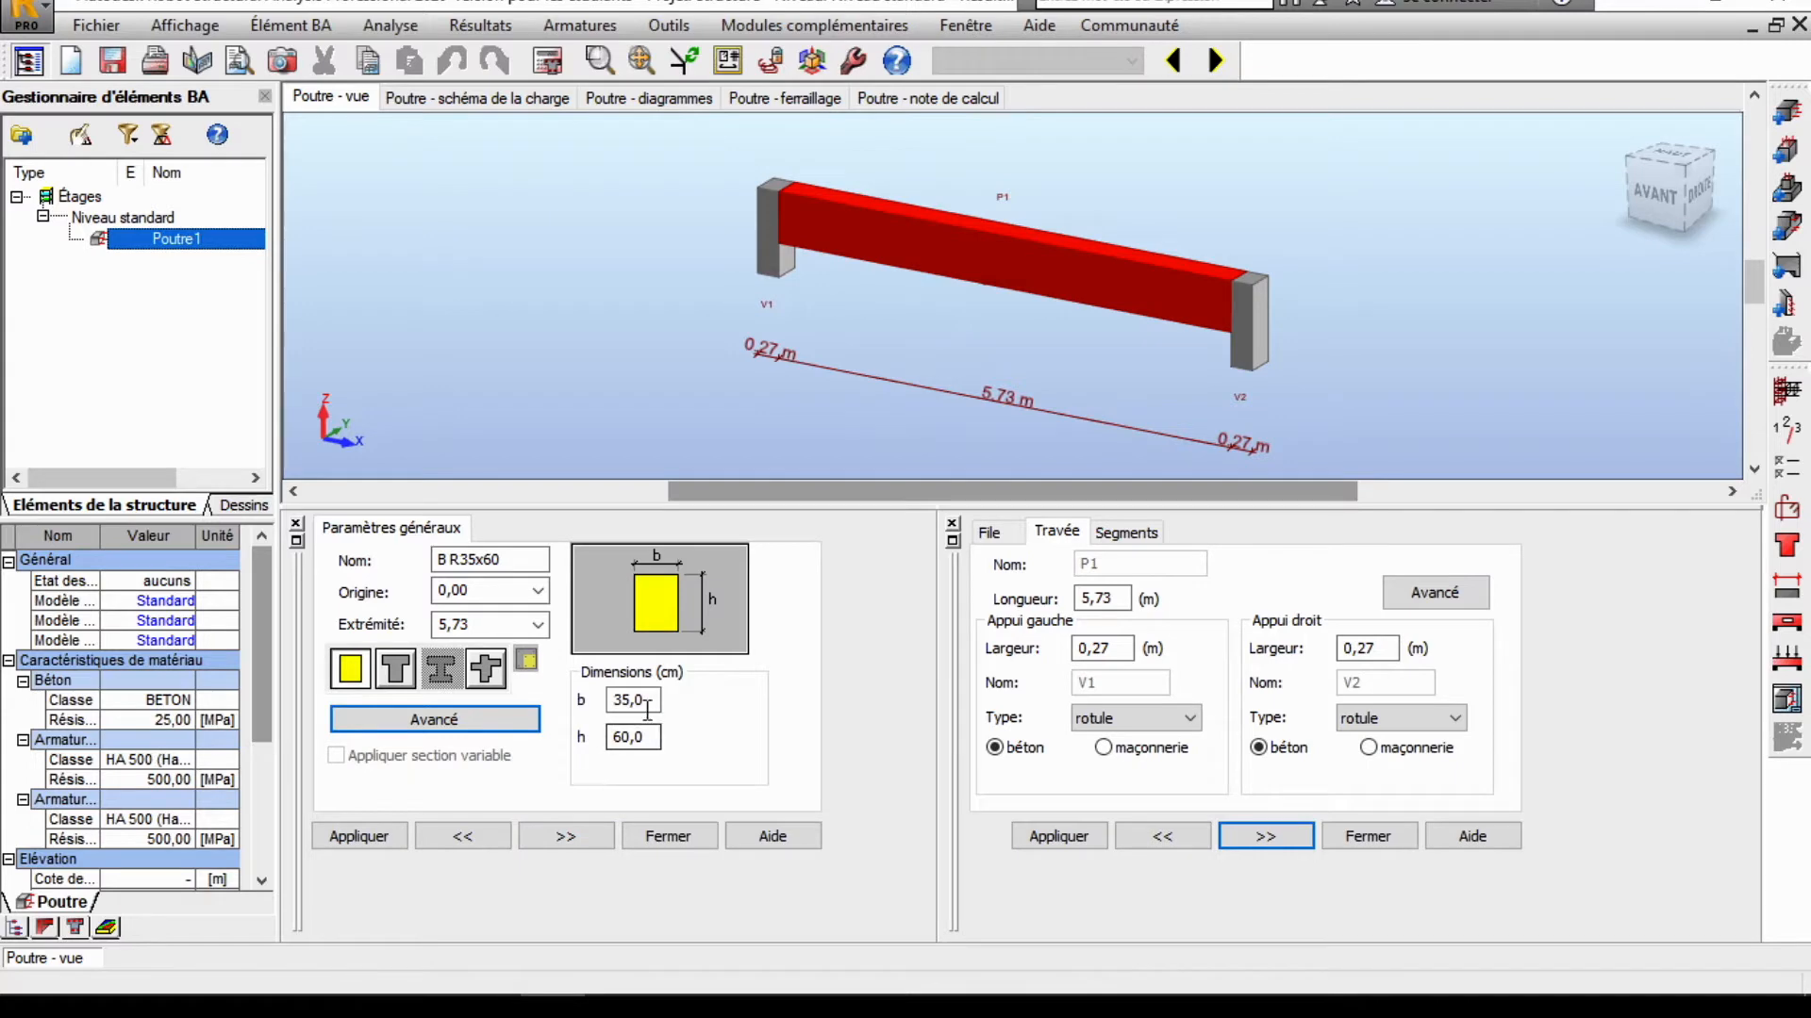
Step: Set the rectangular beam section to a width b of 27 cm and a height h of 65 cm
drag(657, 700, 605, 702)
text(27)
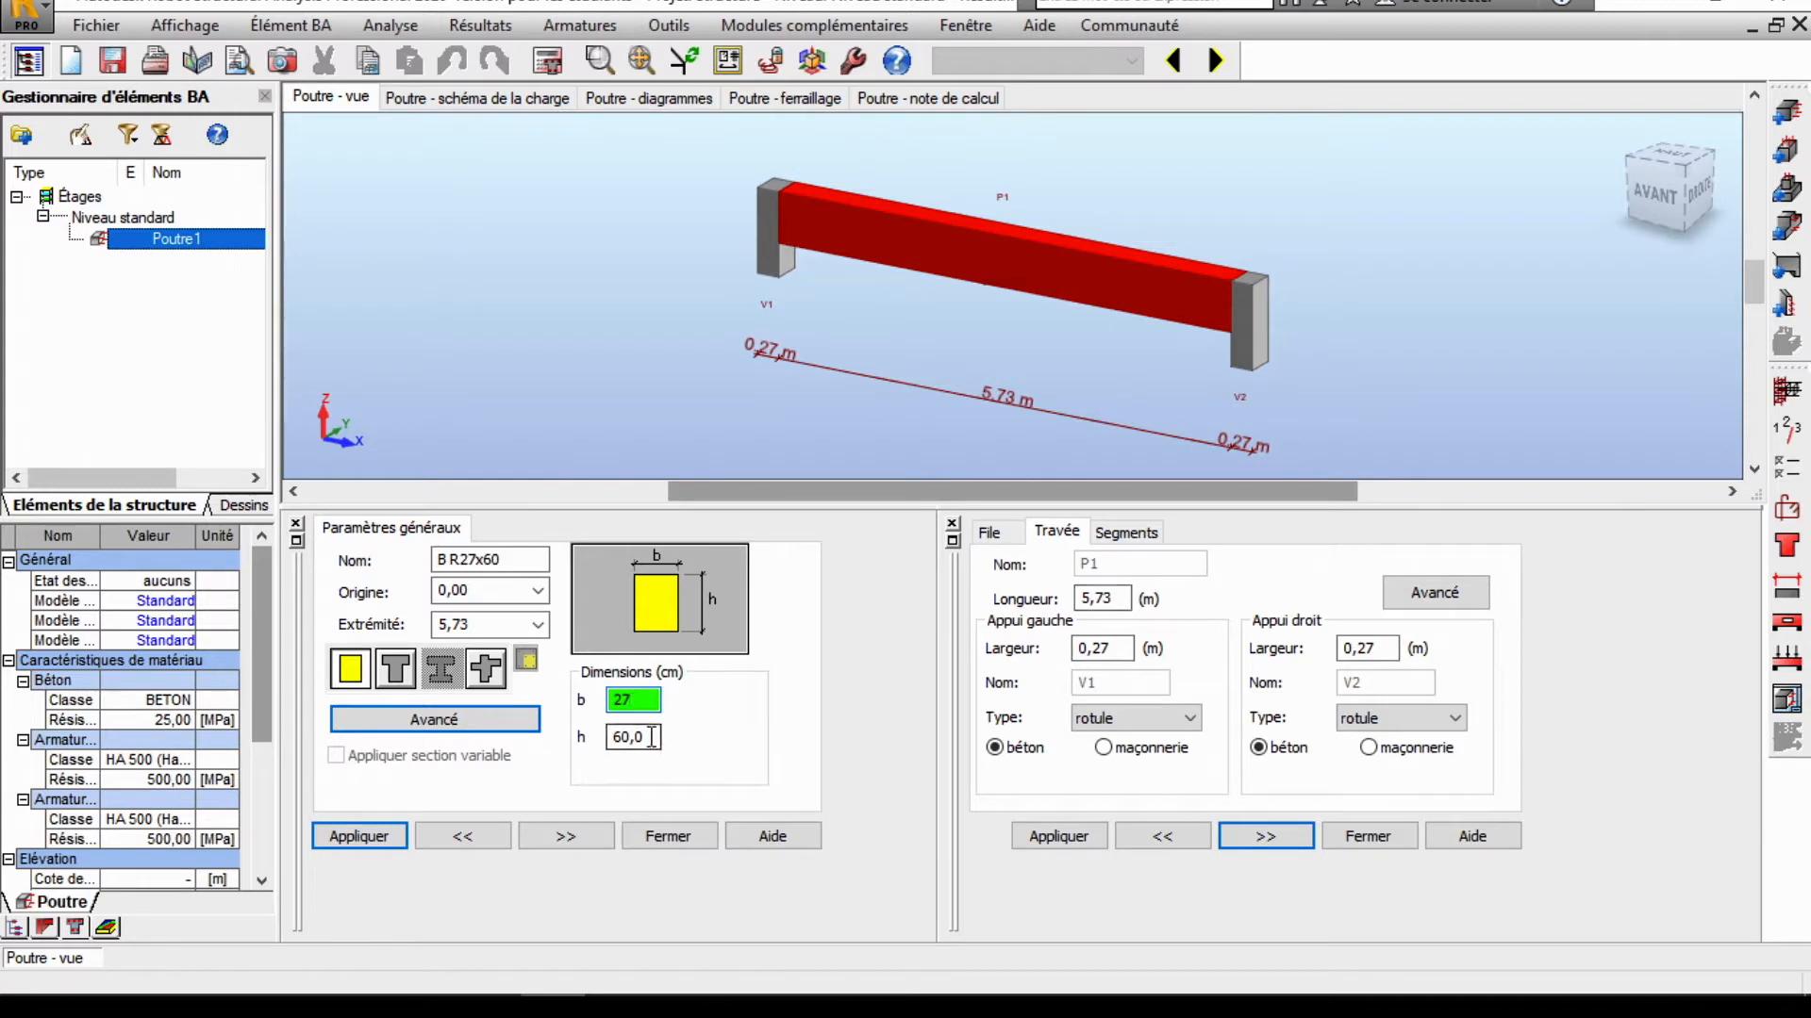
key(Tab)
text(65)
click(356, 838)
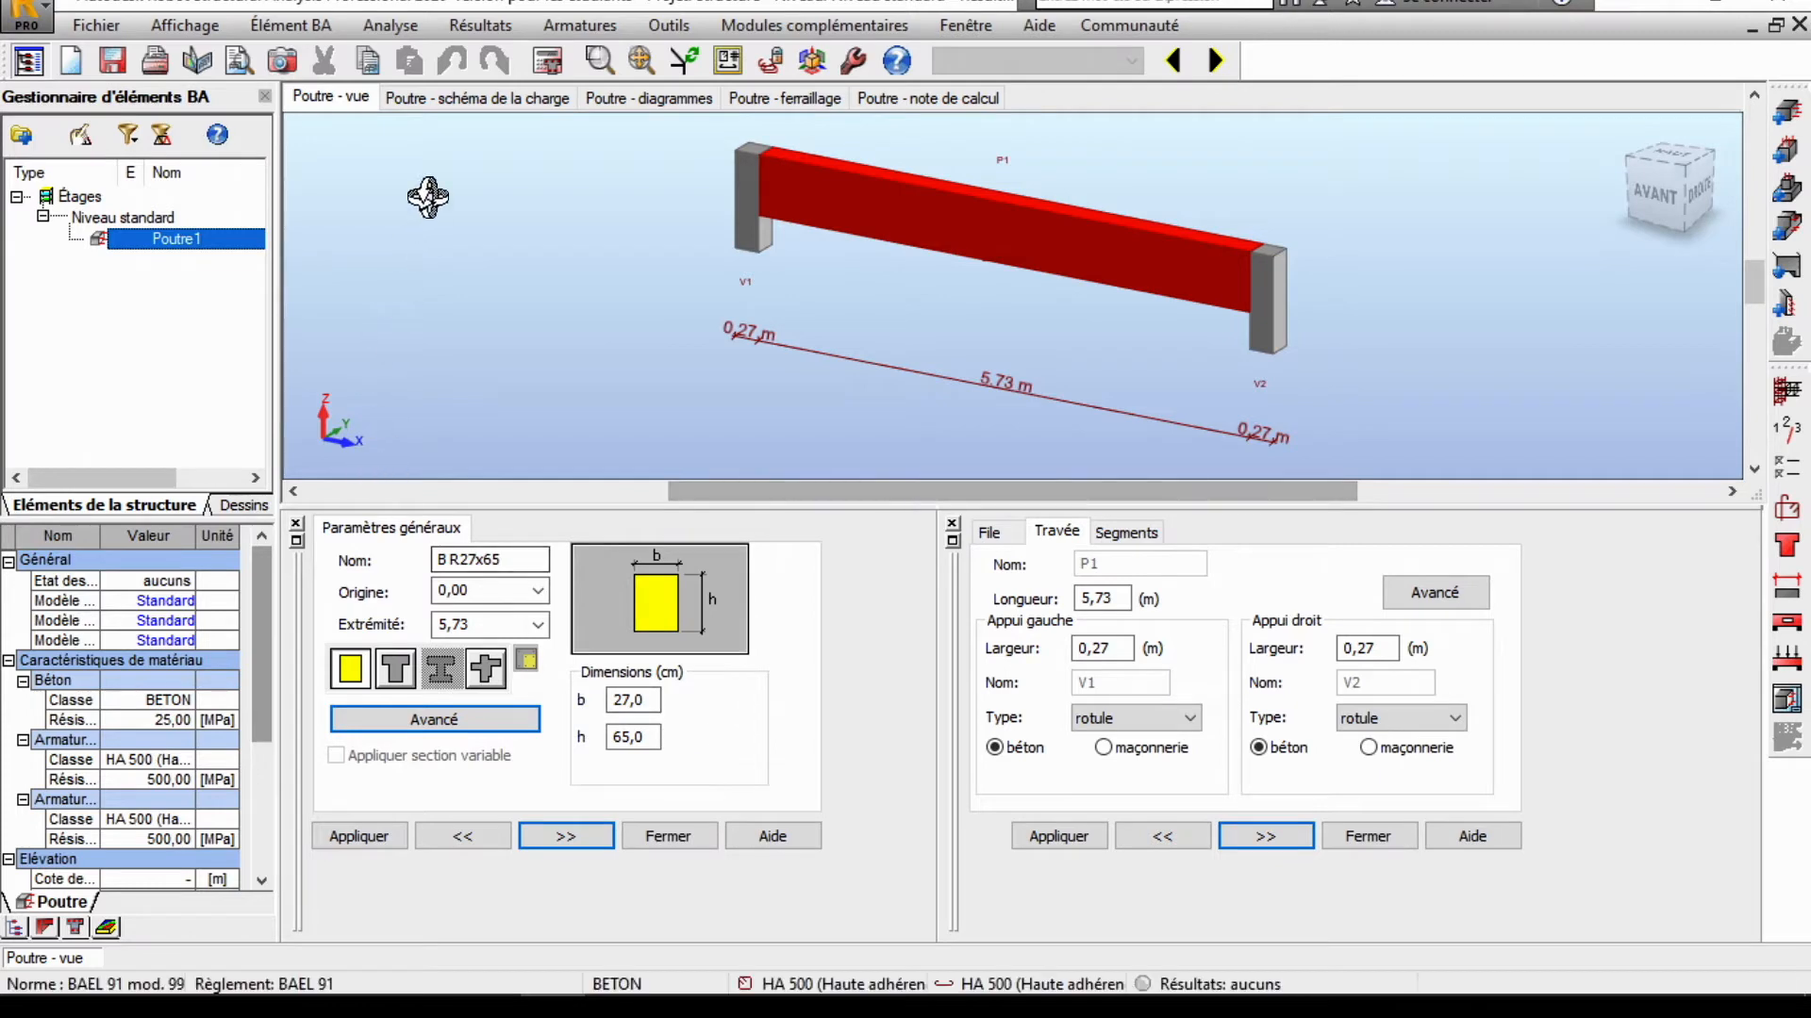
Step: Rearrange the beam's load diagram layout and delete the self-weight load from the linear load table
click(516, 102)
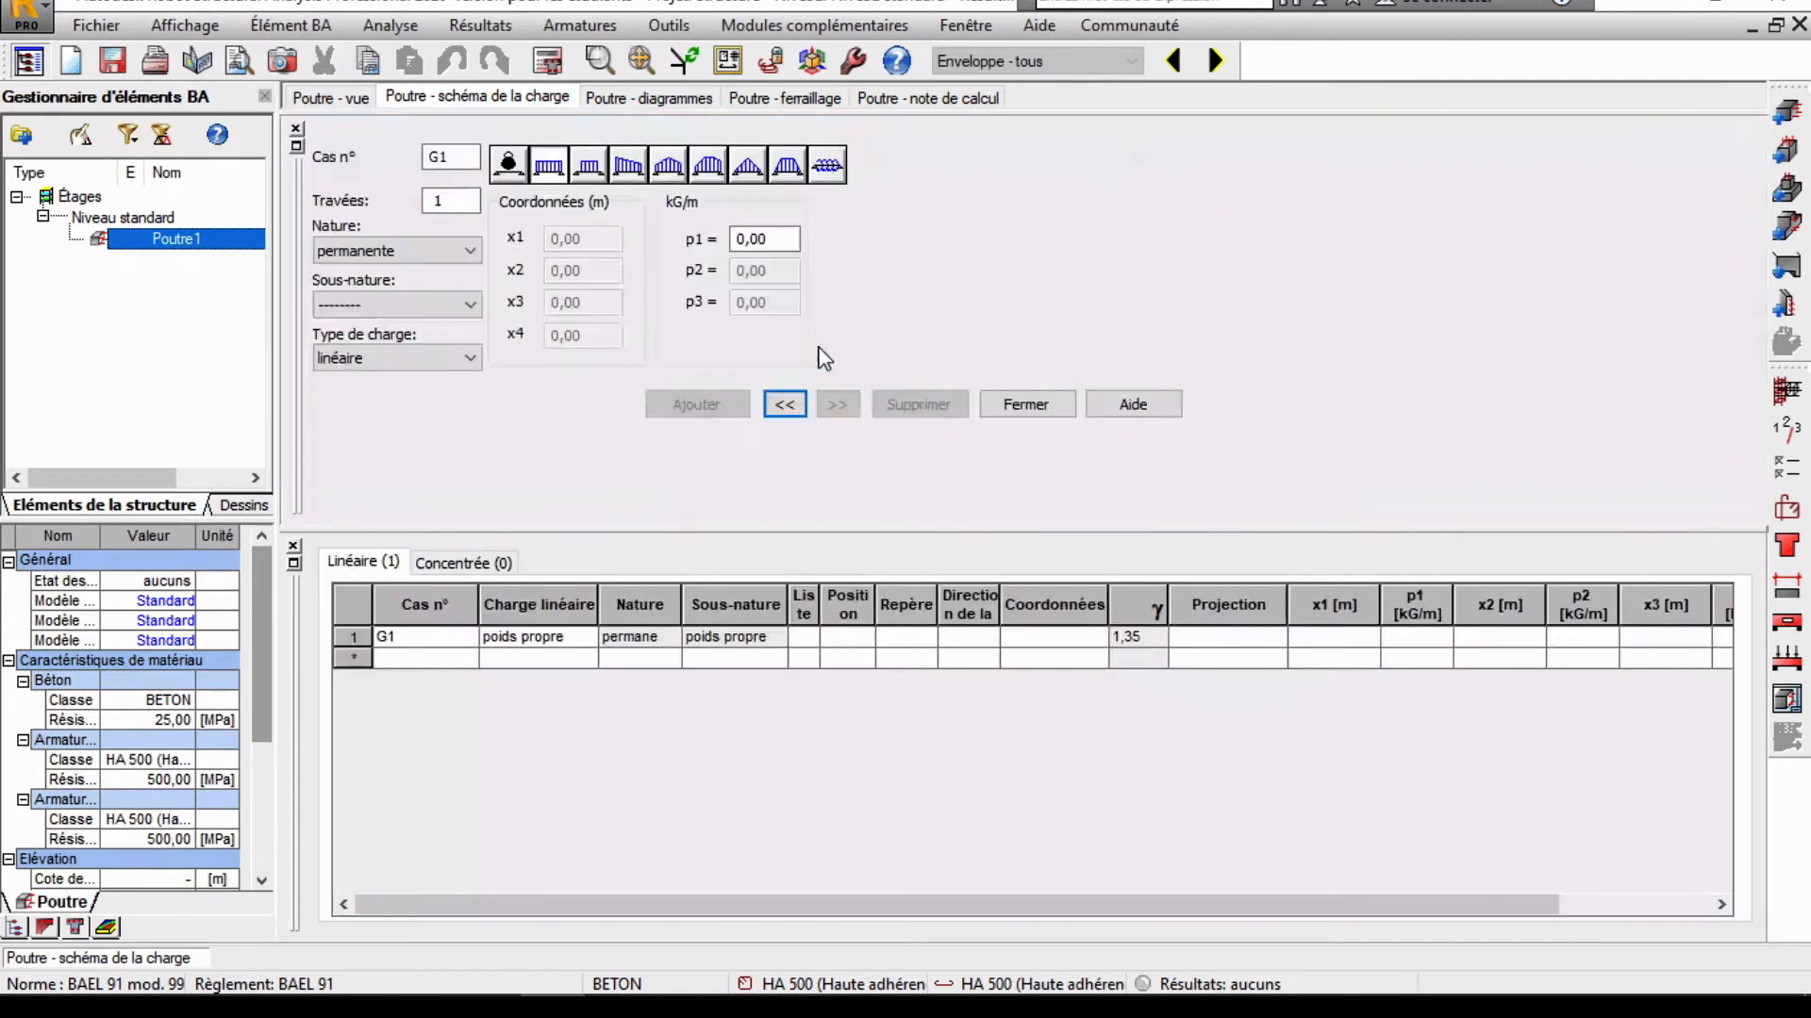
click(299, 143)
drag(402, 123, 825, 528)
right_click(349, 641)
click(351, 641)
right_click(353, 641)
click(461, 742)
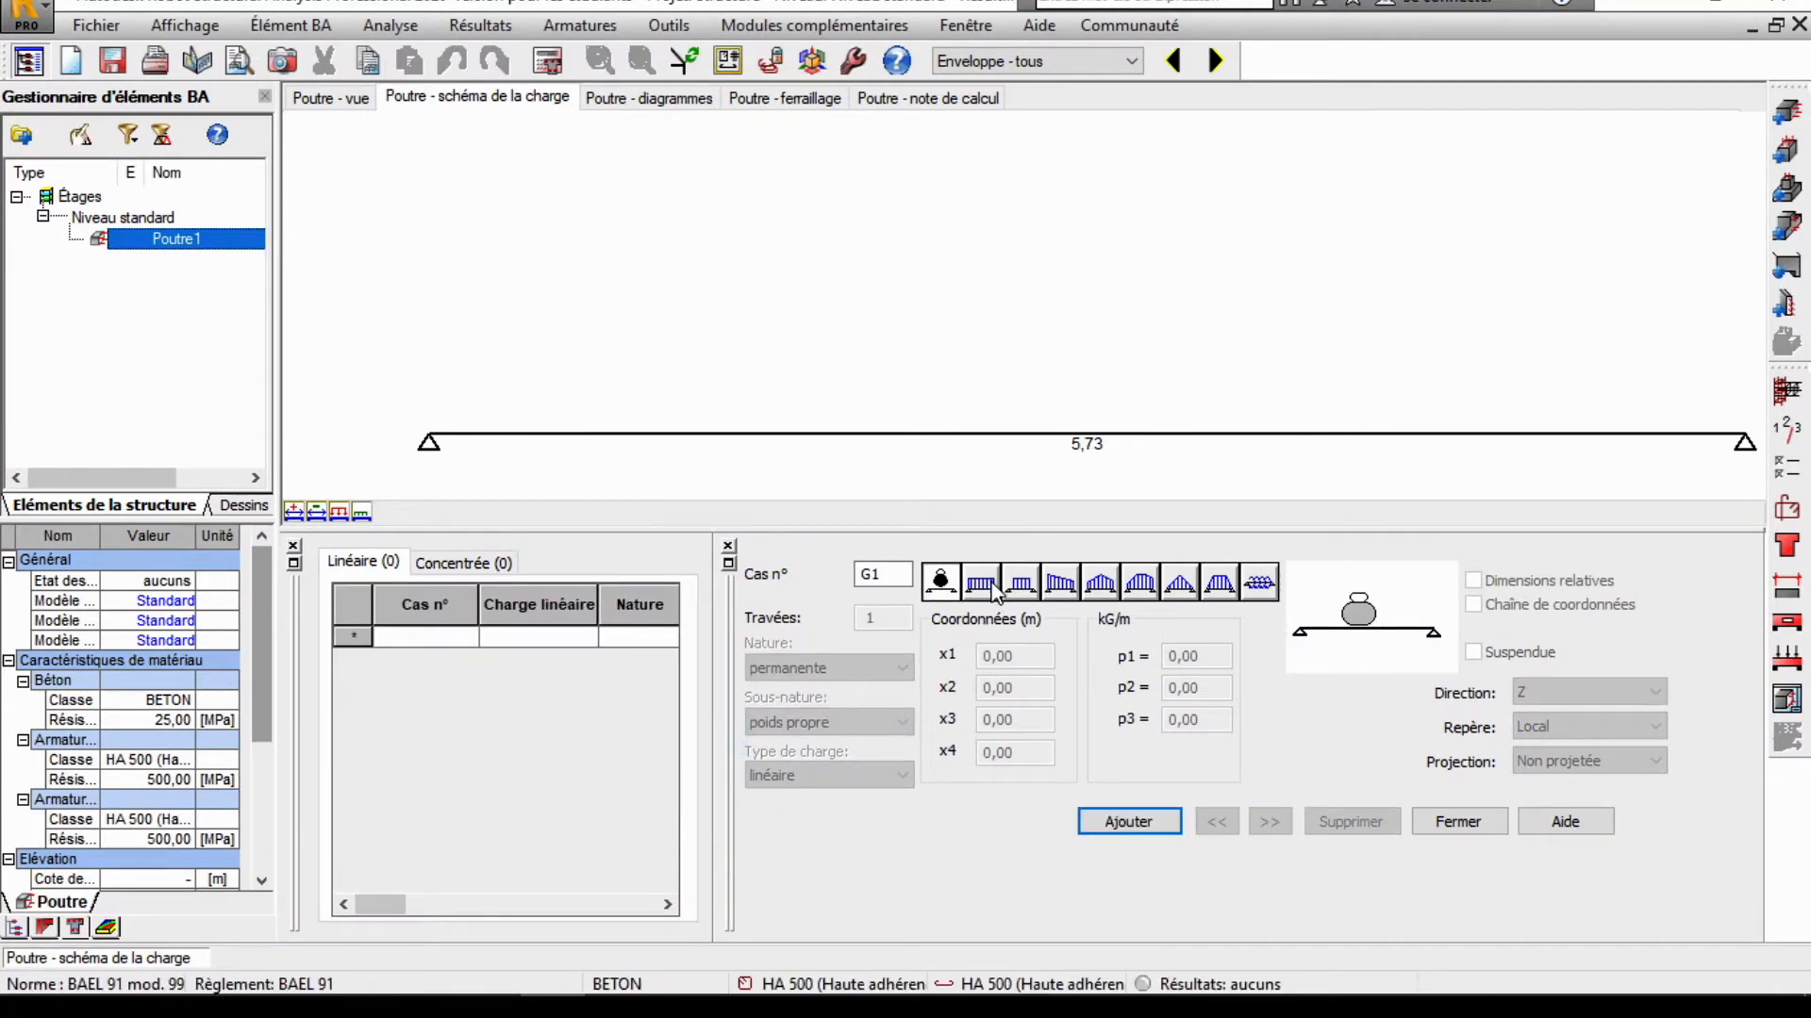
Step: Add a uniform permanent load of 3350 kG/m to span 1 in case G1
click(989, 584)
click(863, 670)
click(861, 672)
click(1204, 657)
text(3350)
click(1128, 821)
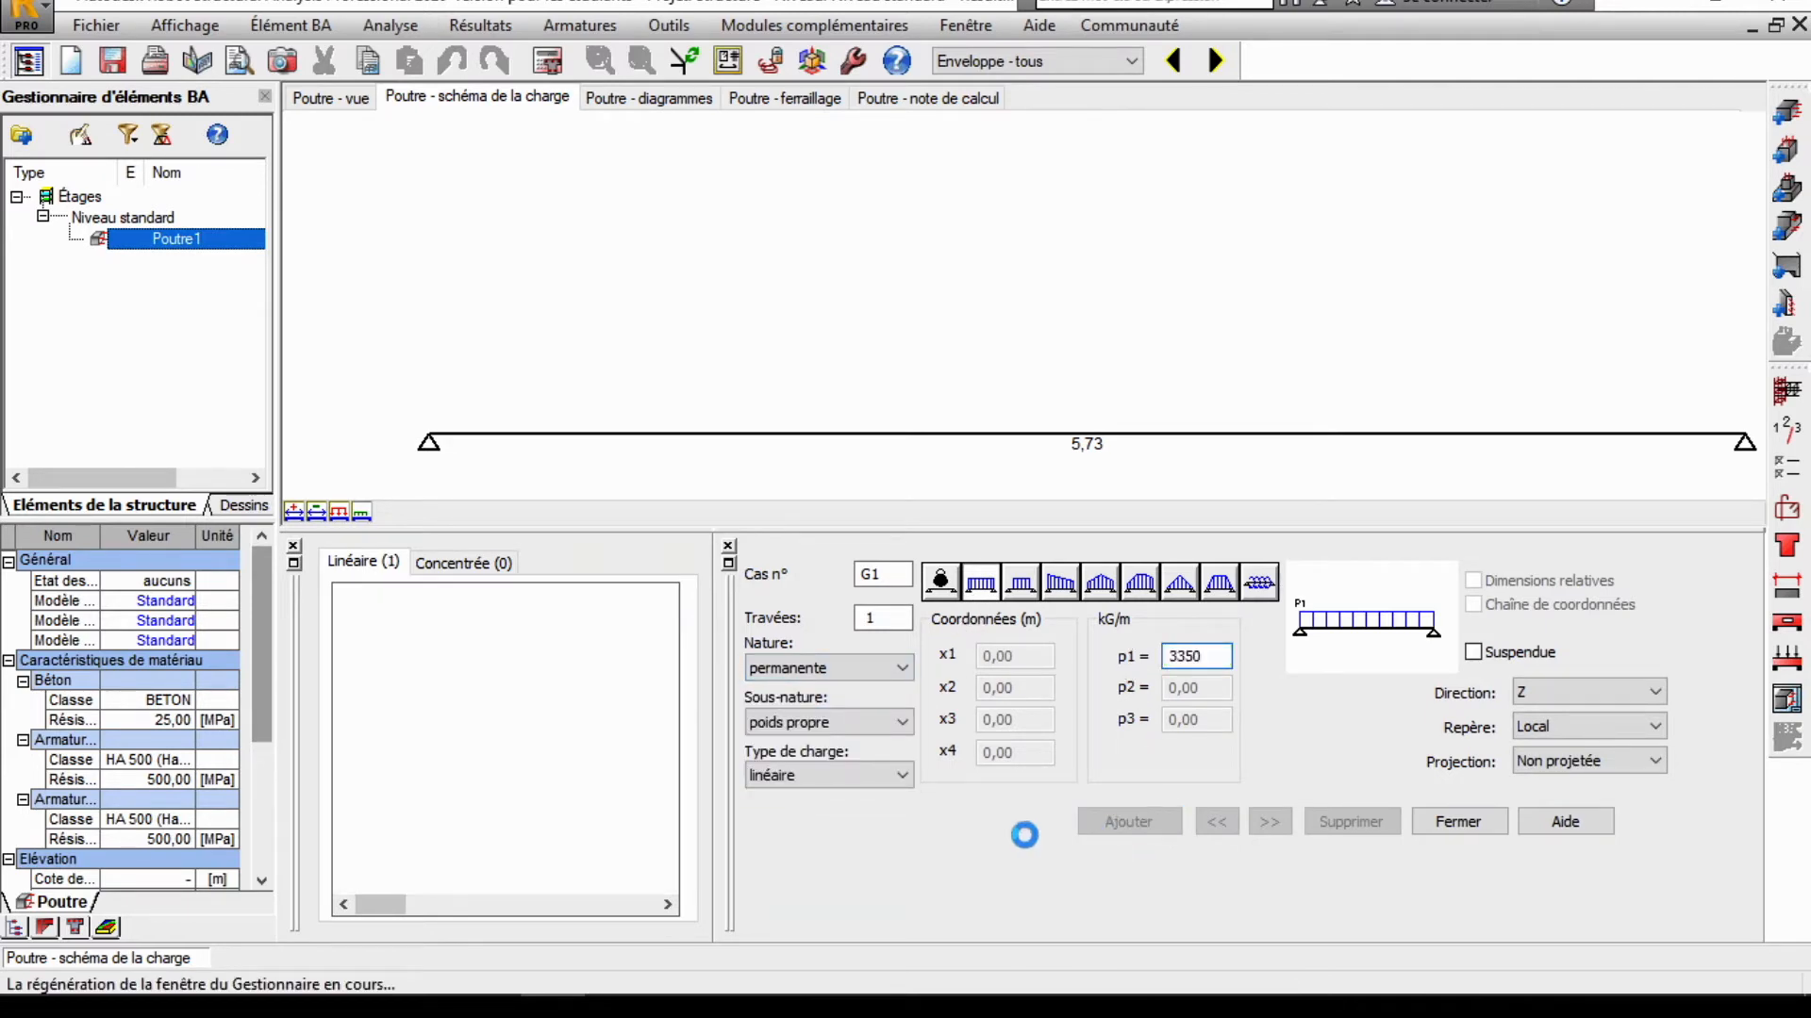
Step: Add a uniform live load (exploitation) of 350 kG/m to span 1 in case G2
click(900, 668)
click(811, 702)
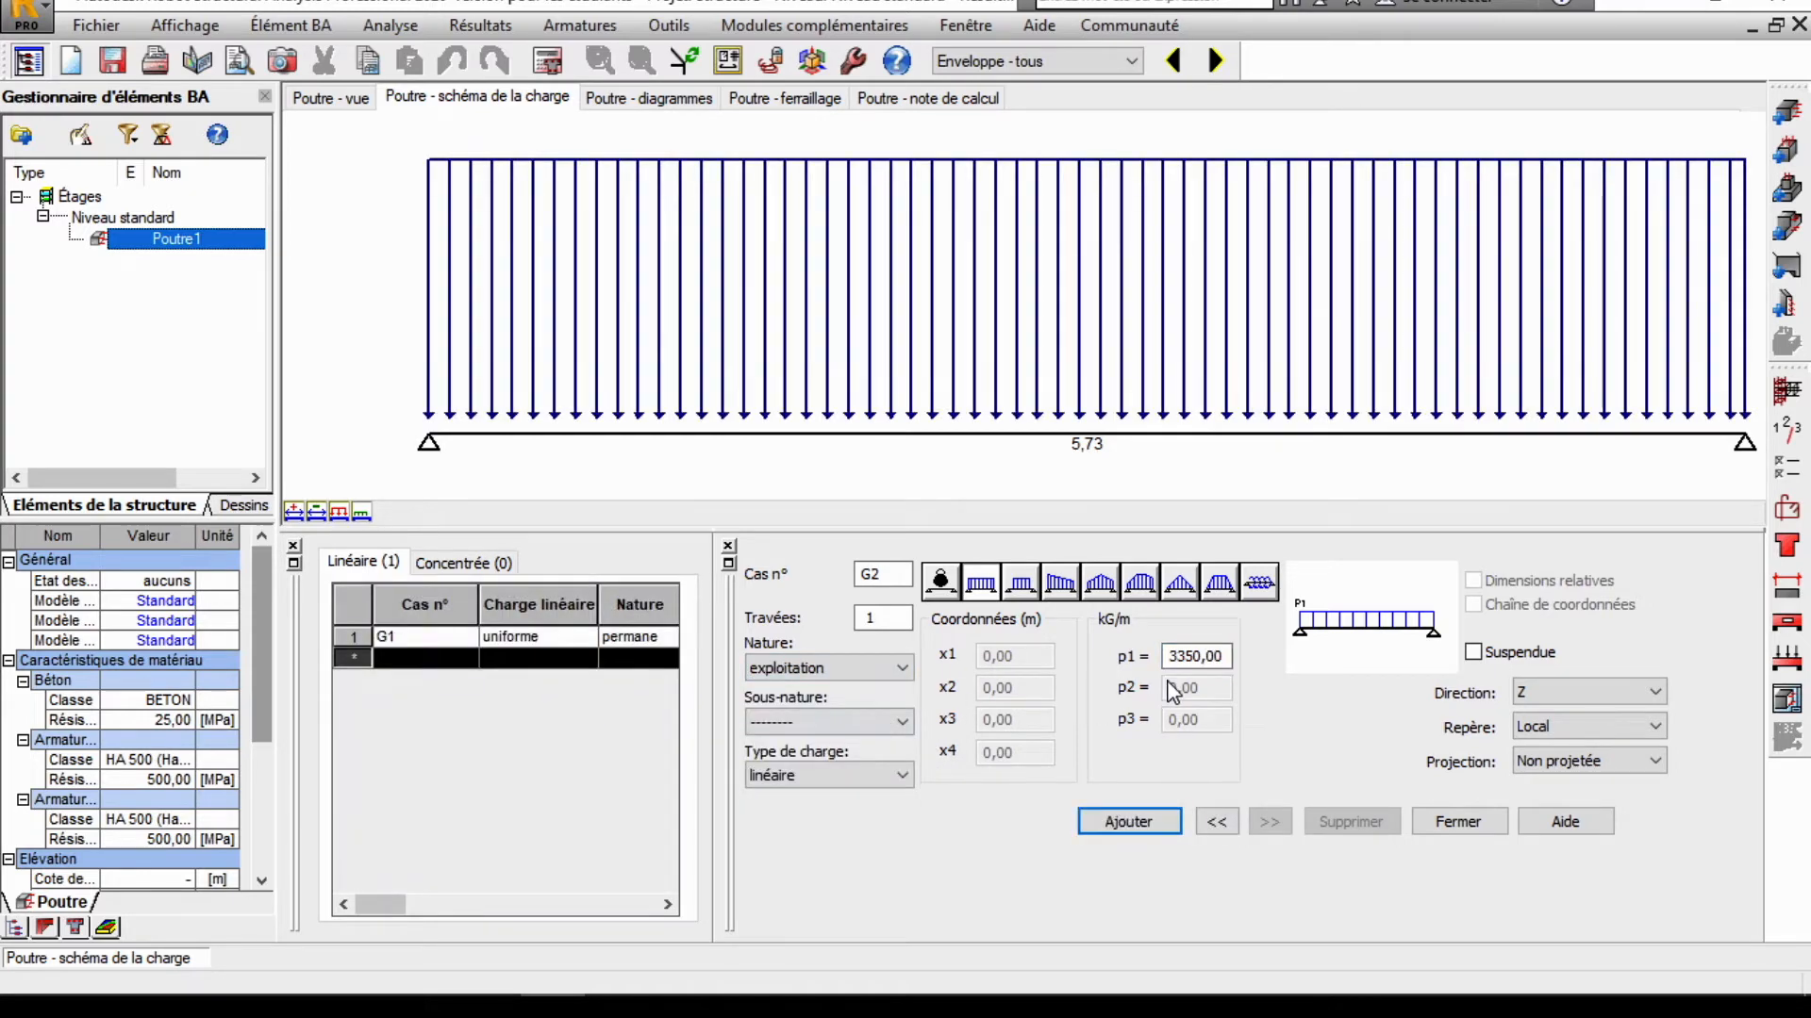
click(1216, 655)
double_click(1198, 656)
text(350)
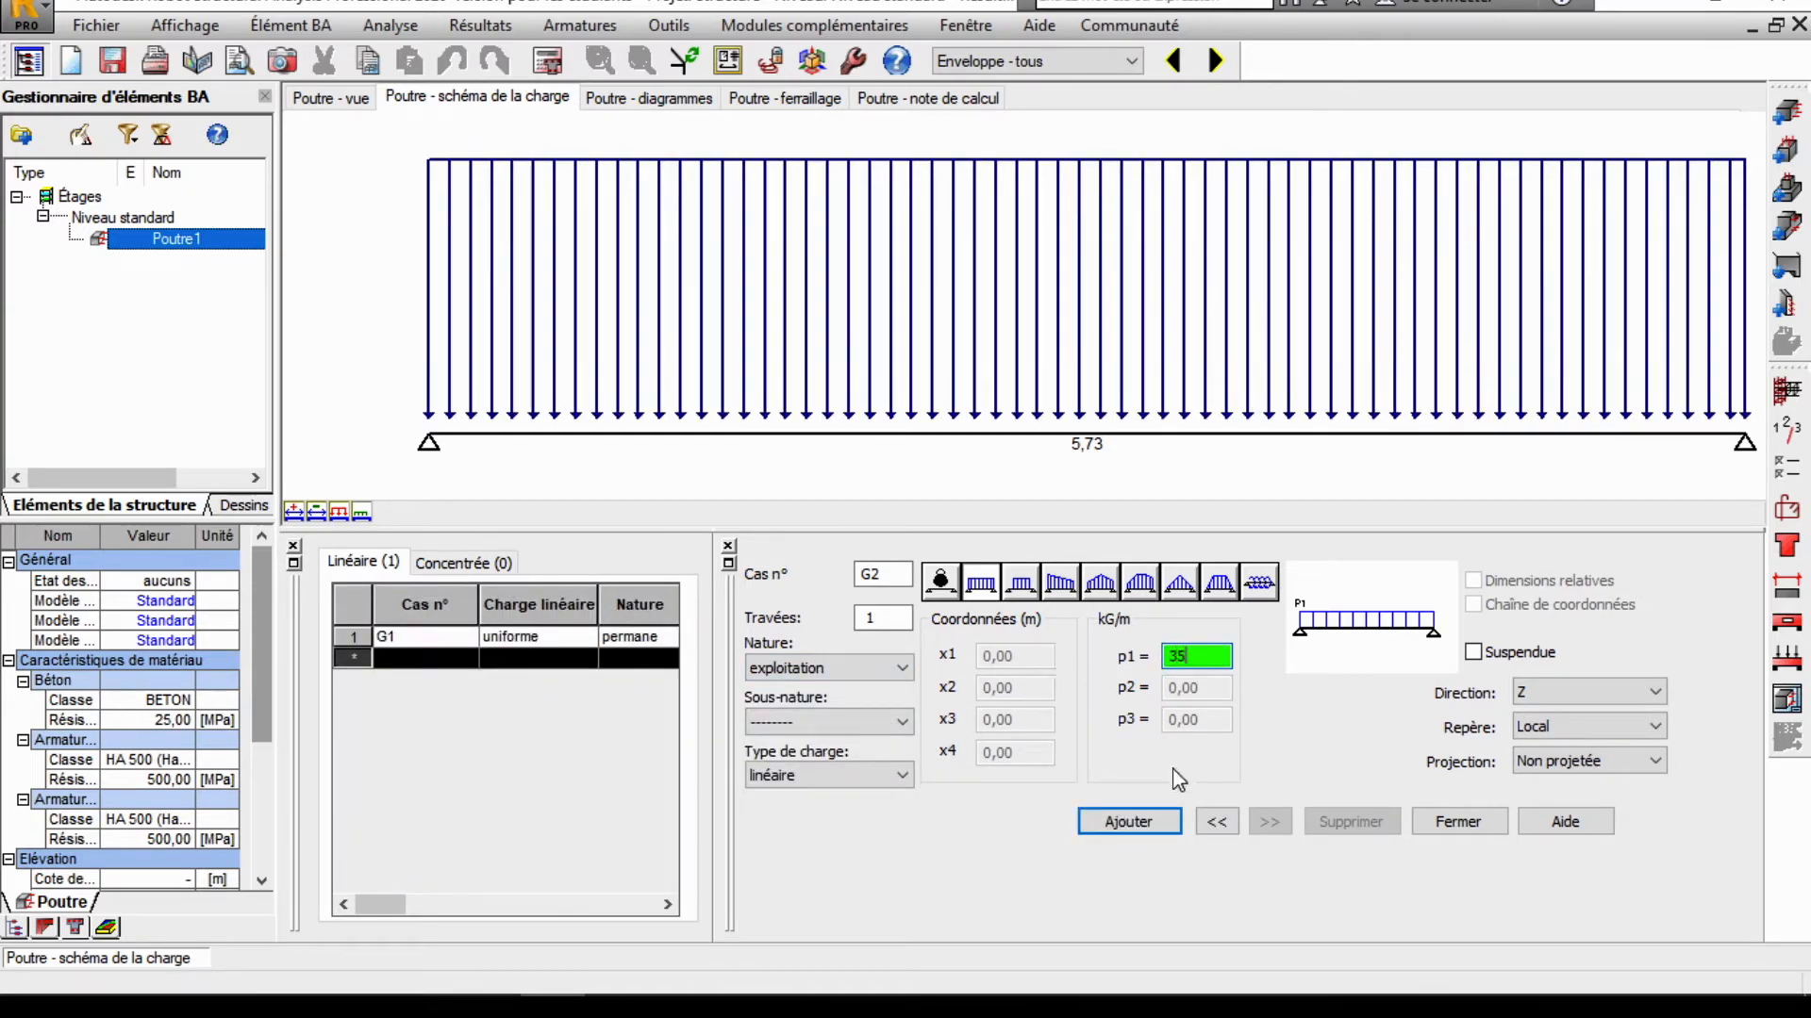
click(1125, 833)
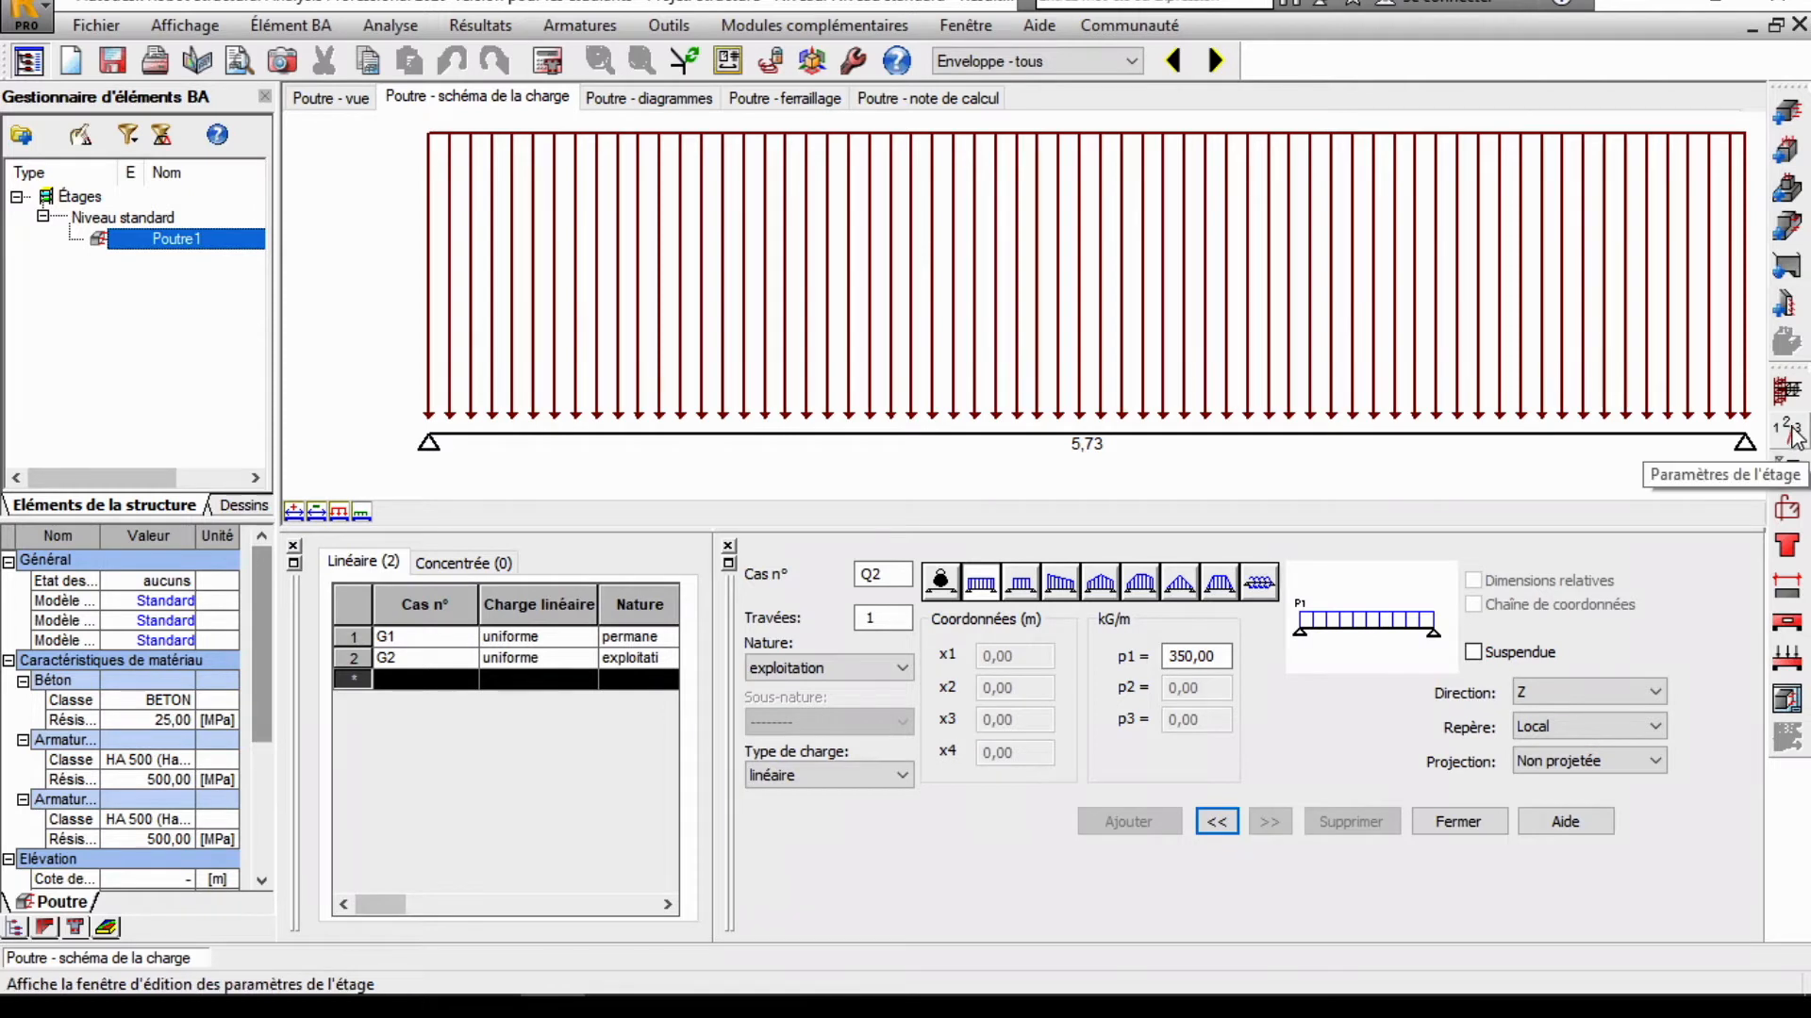
Step: Check the storey parameters for cracking, environment aggressiveness and fire resistance, and accept them
click(1794, 458)
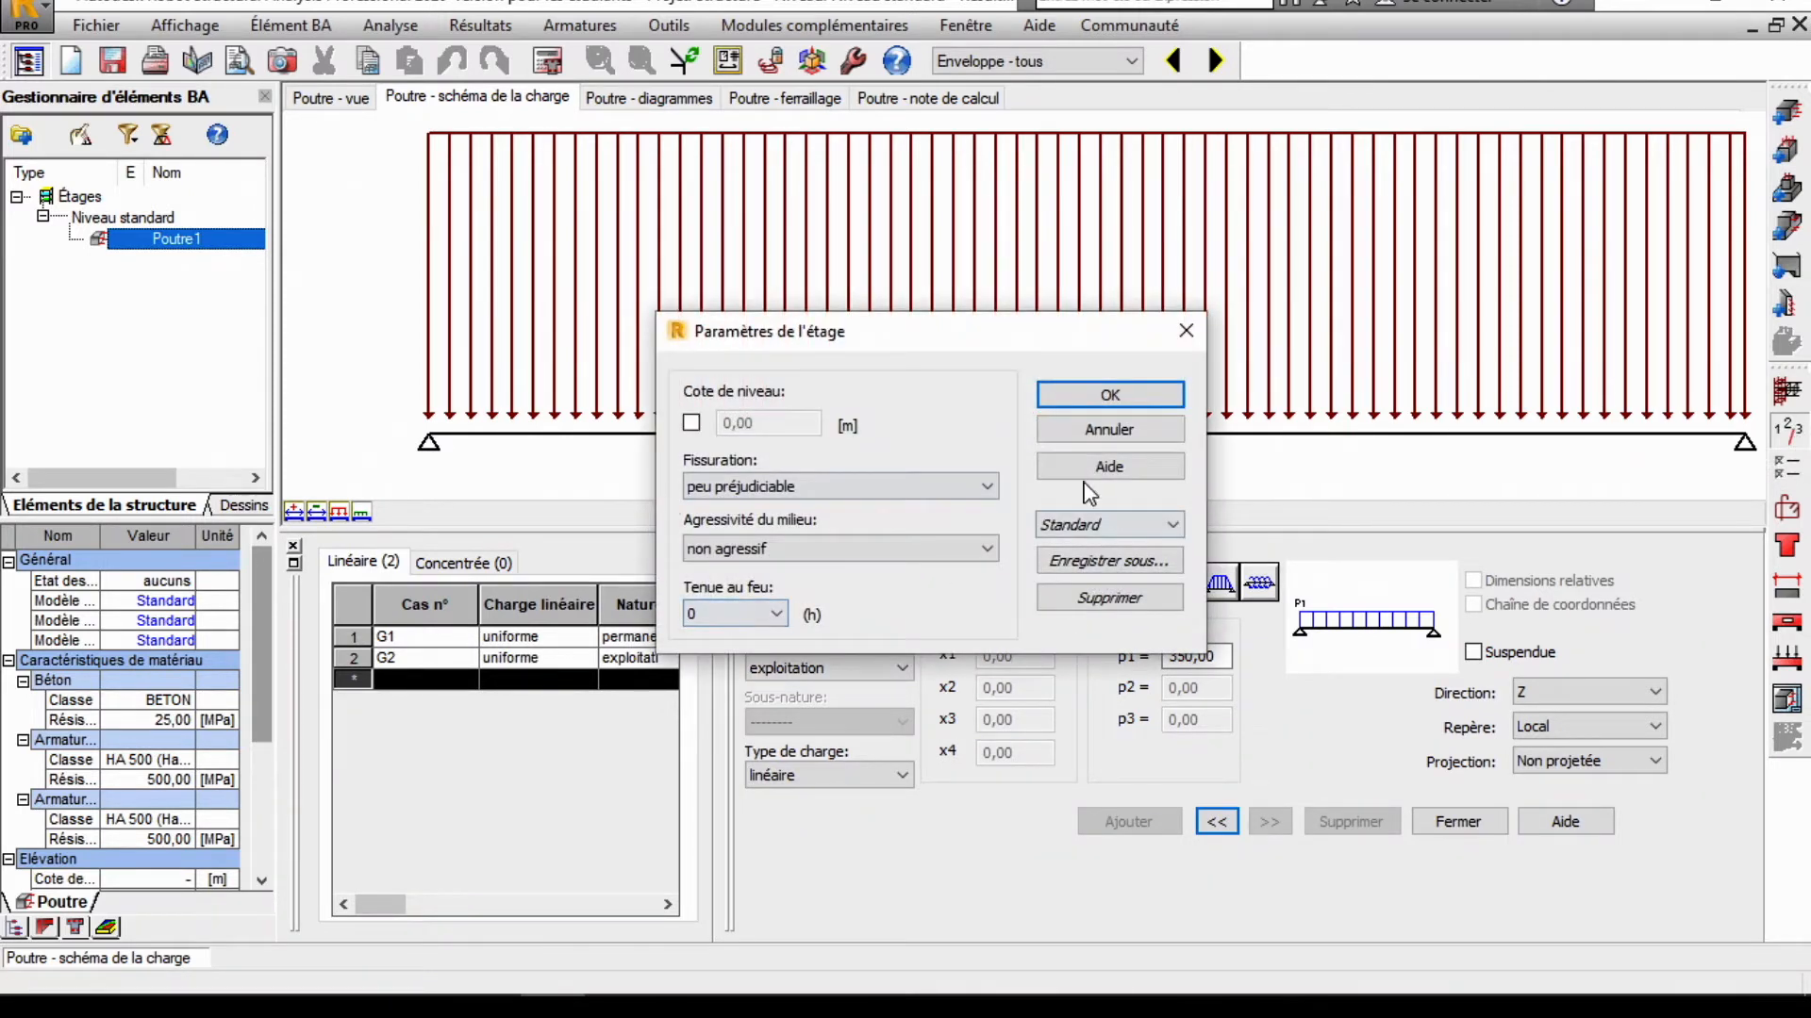
click(1128, 396)
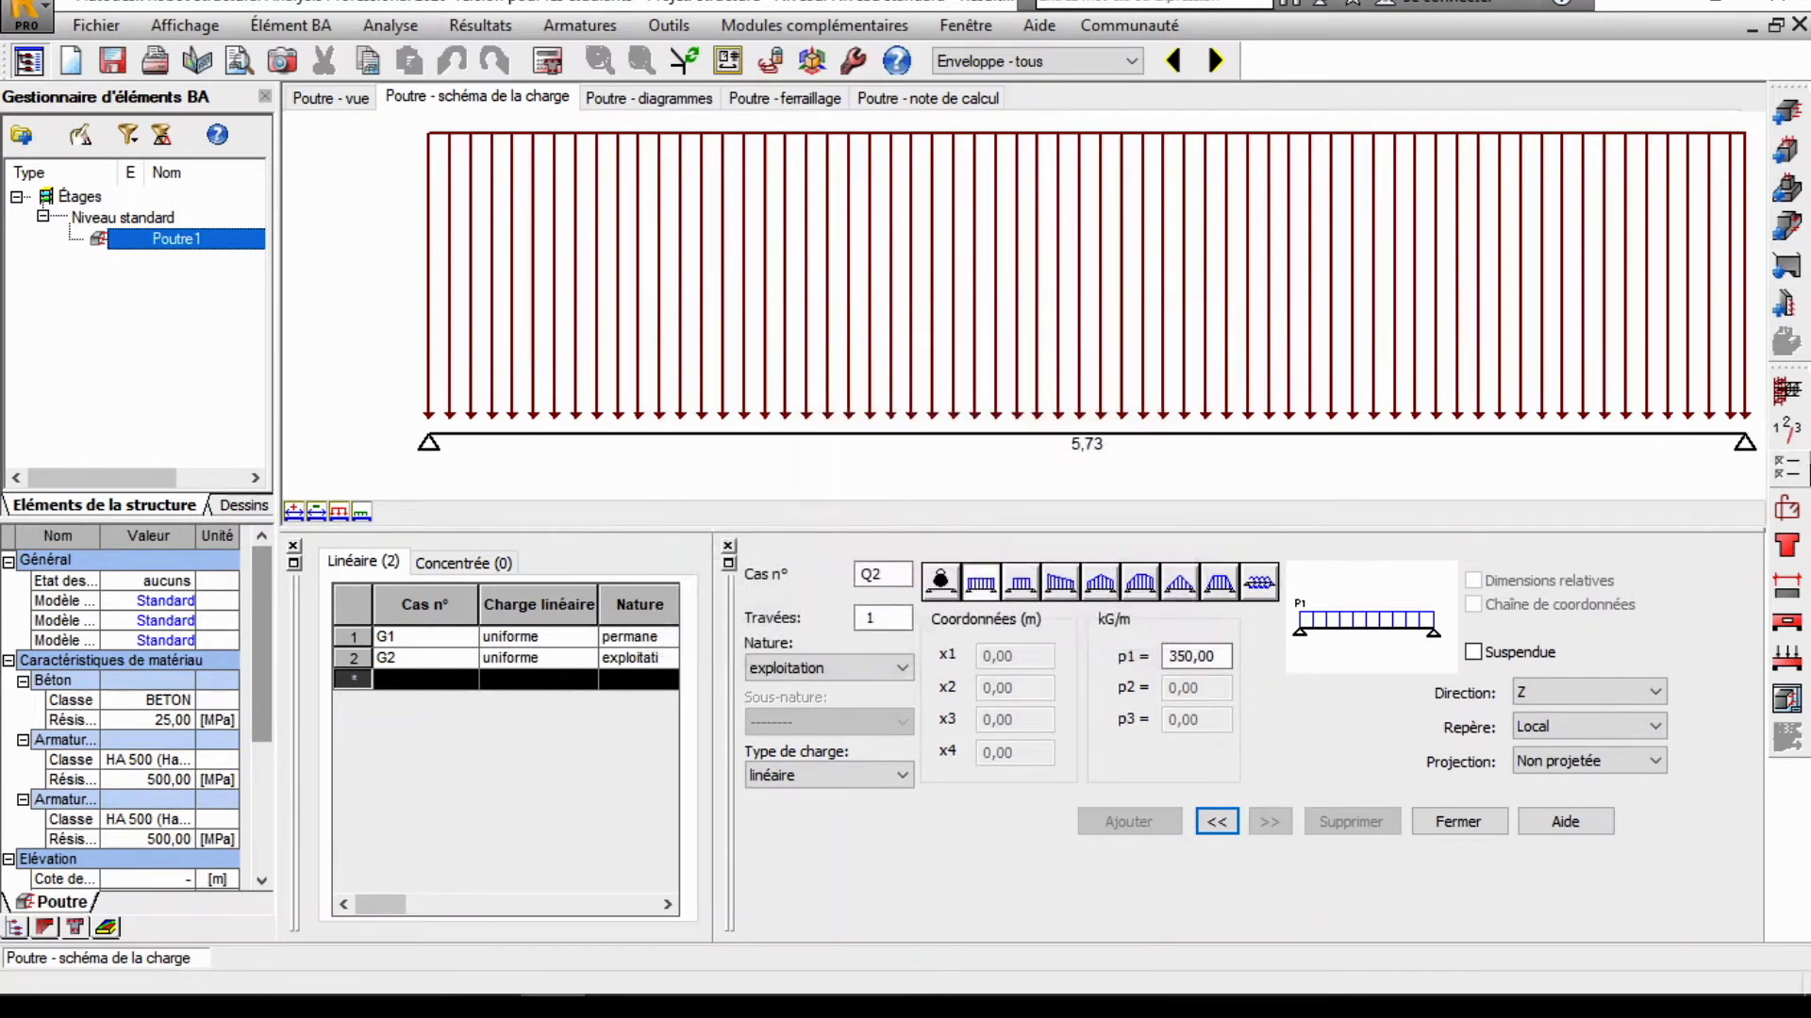
Step: Set the bottom, side and top concrete covers to 2,5 cm in the calculation options and make all three fixed
click(1785, 477)
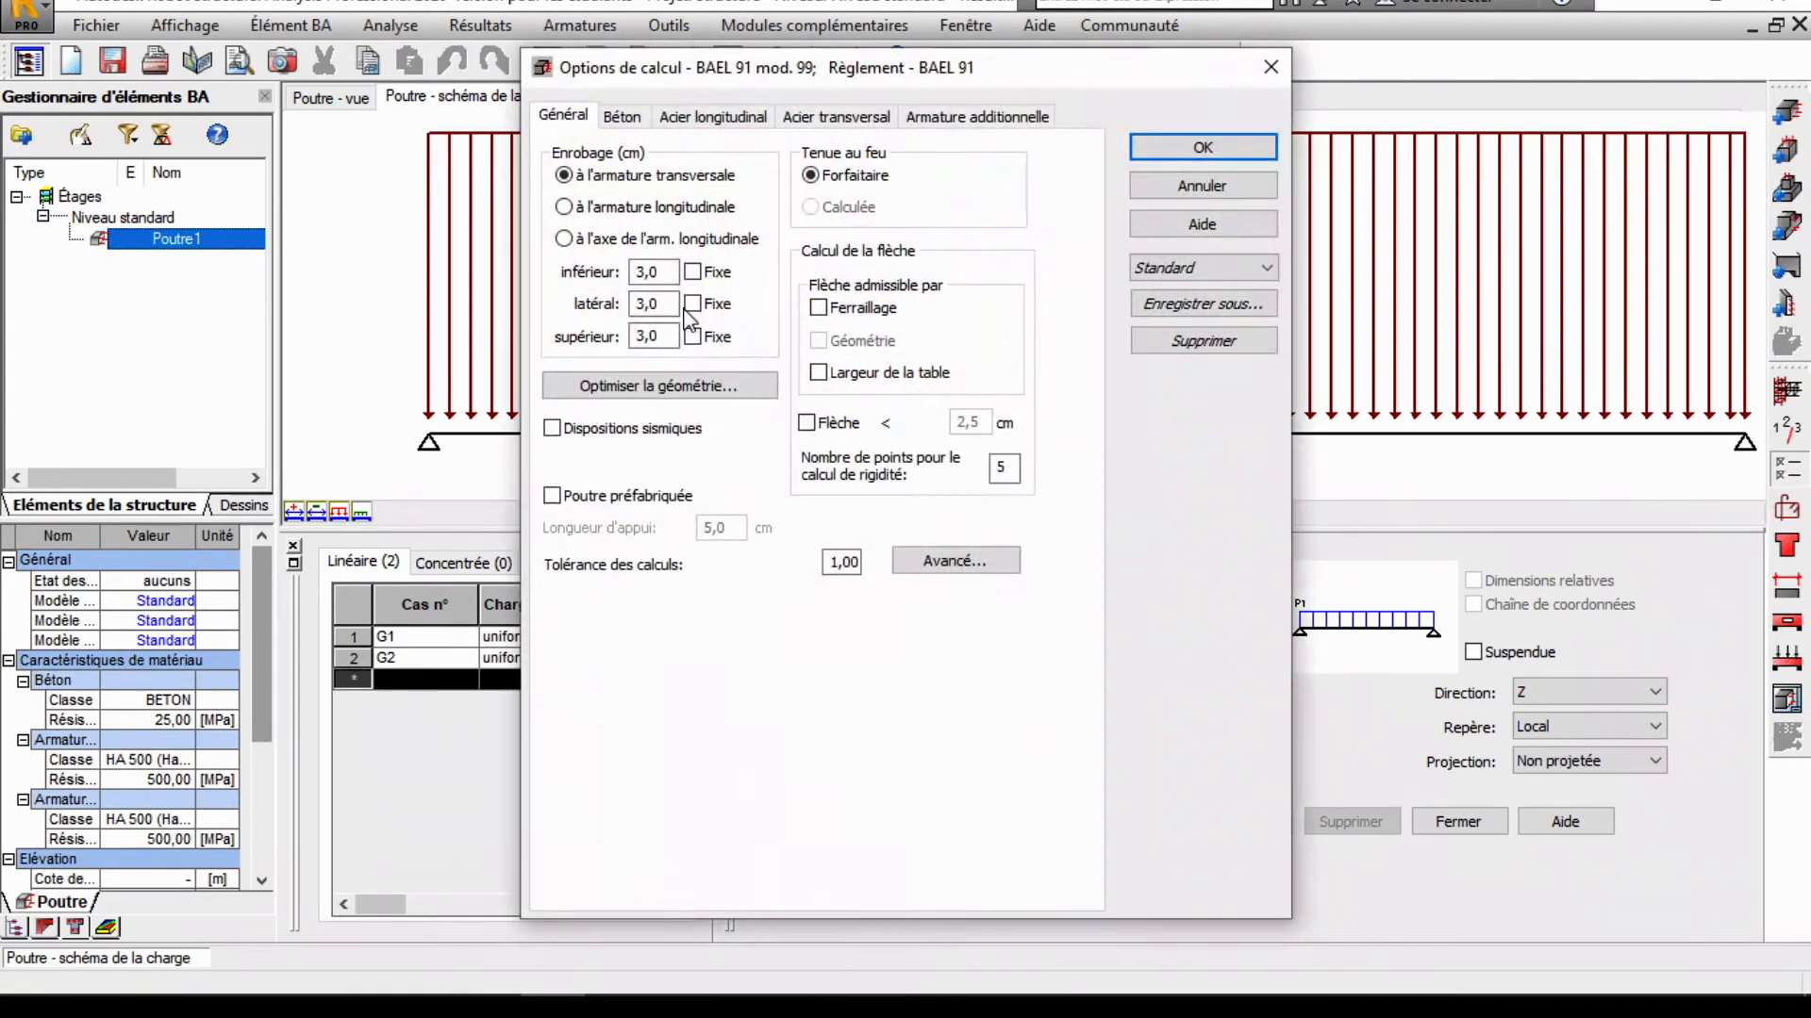
double_click(647, 271)
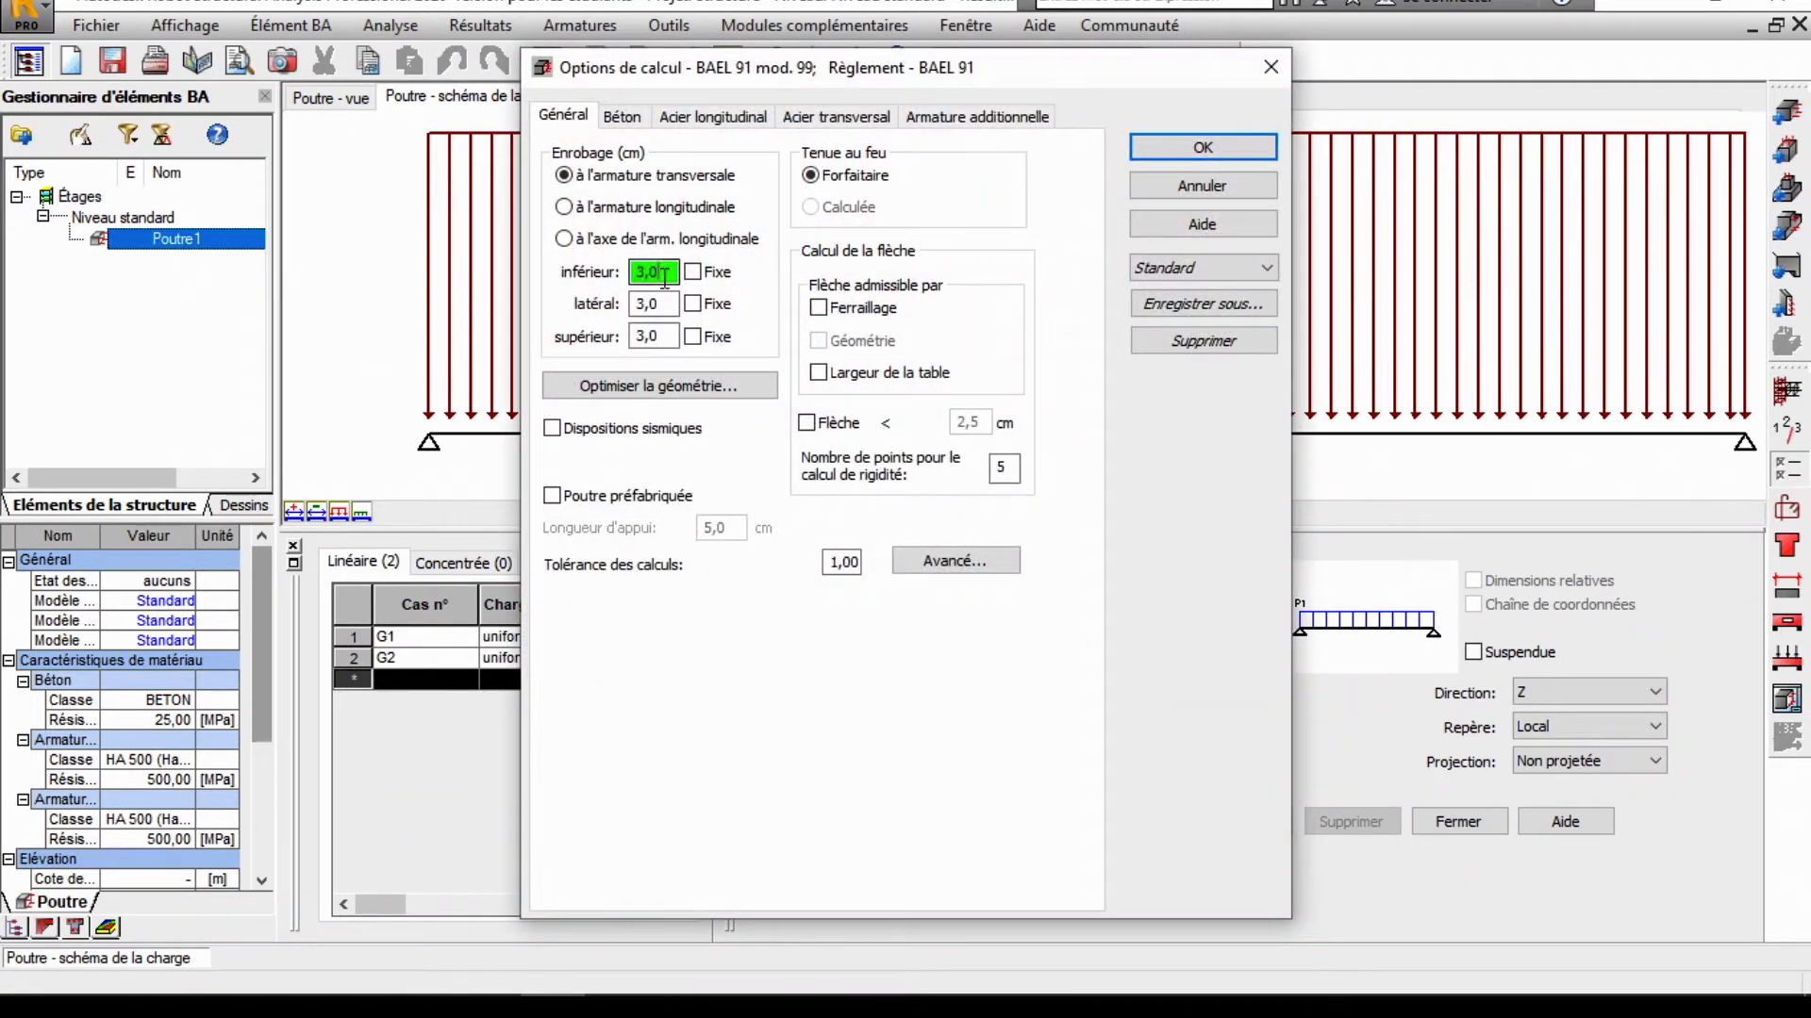
text(2,5)
click(692, 271)
double_click(647, 303)
text(2,)
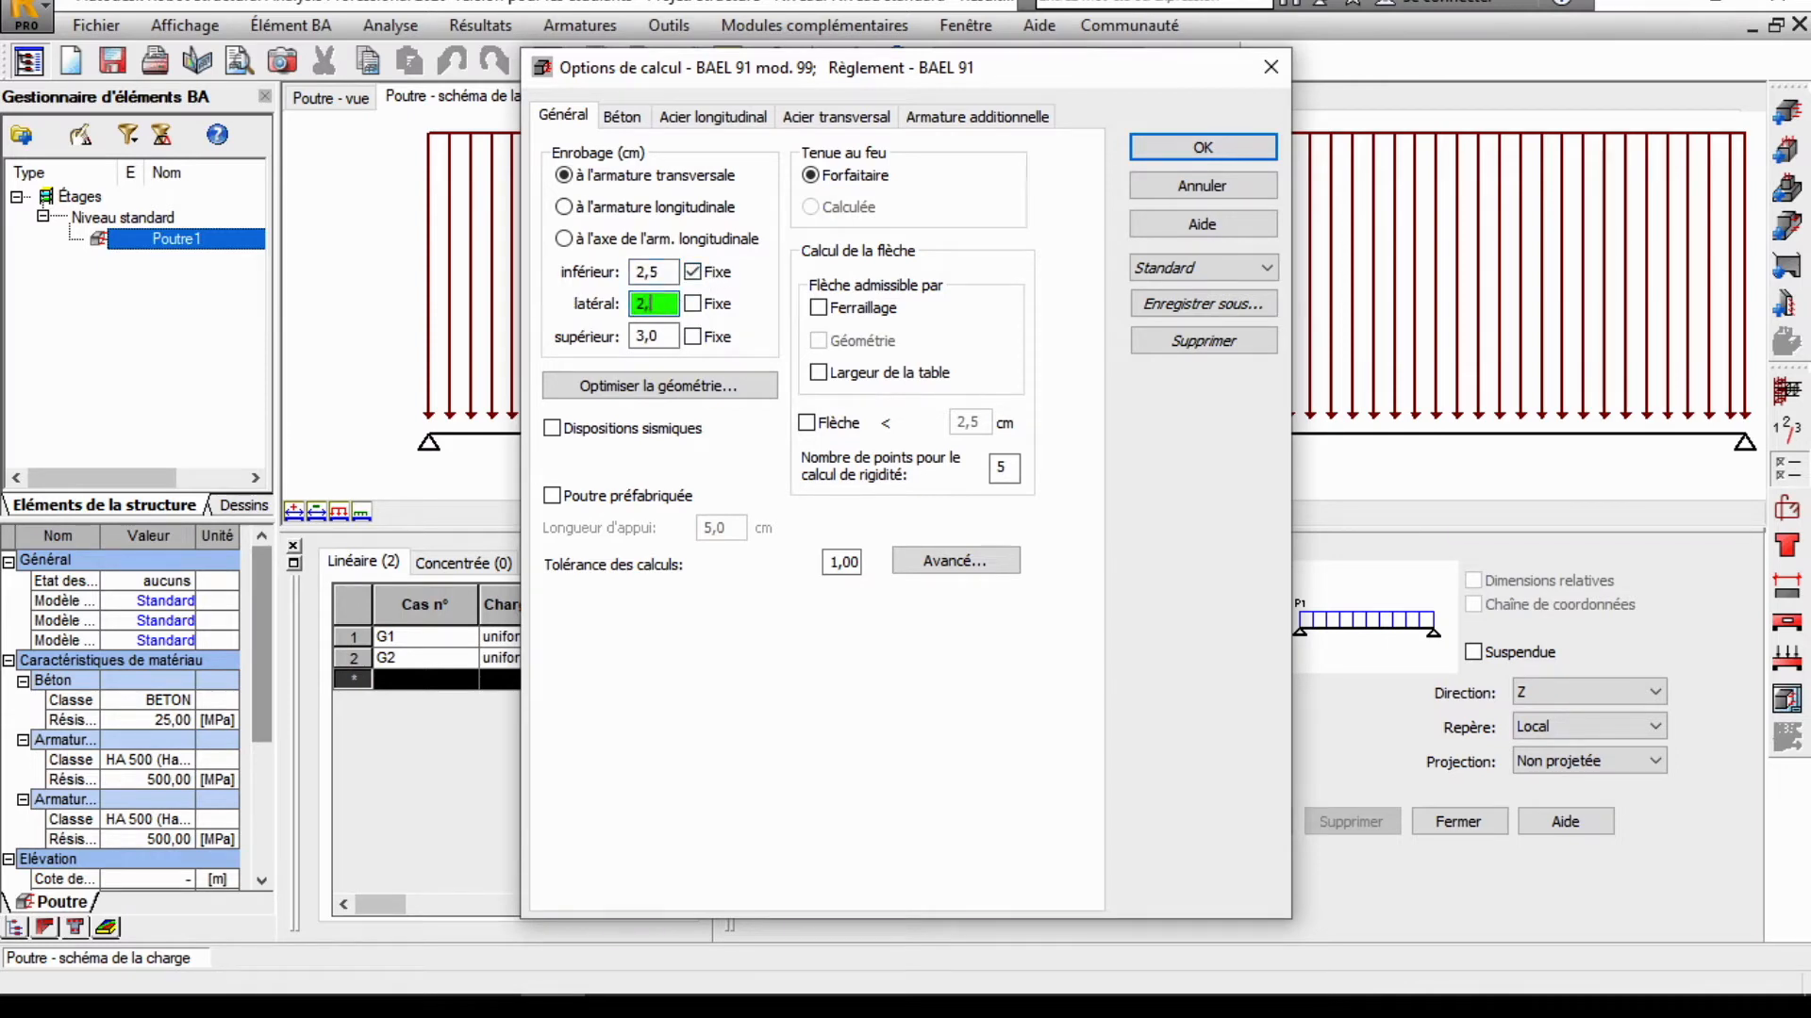
text(5)
double_click(655, 337)
text(2,)
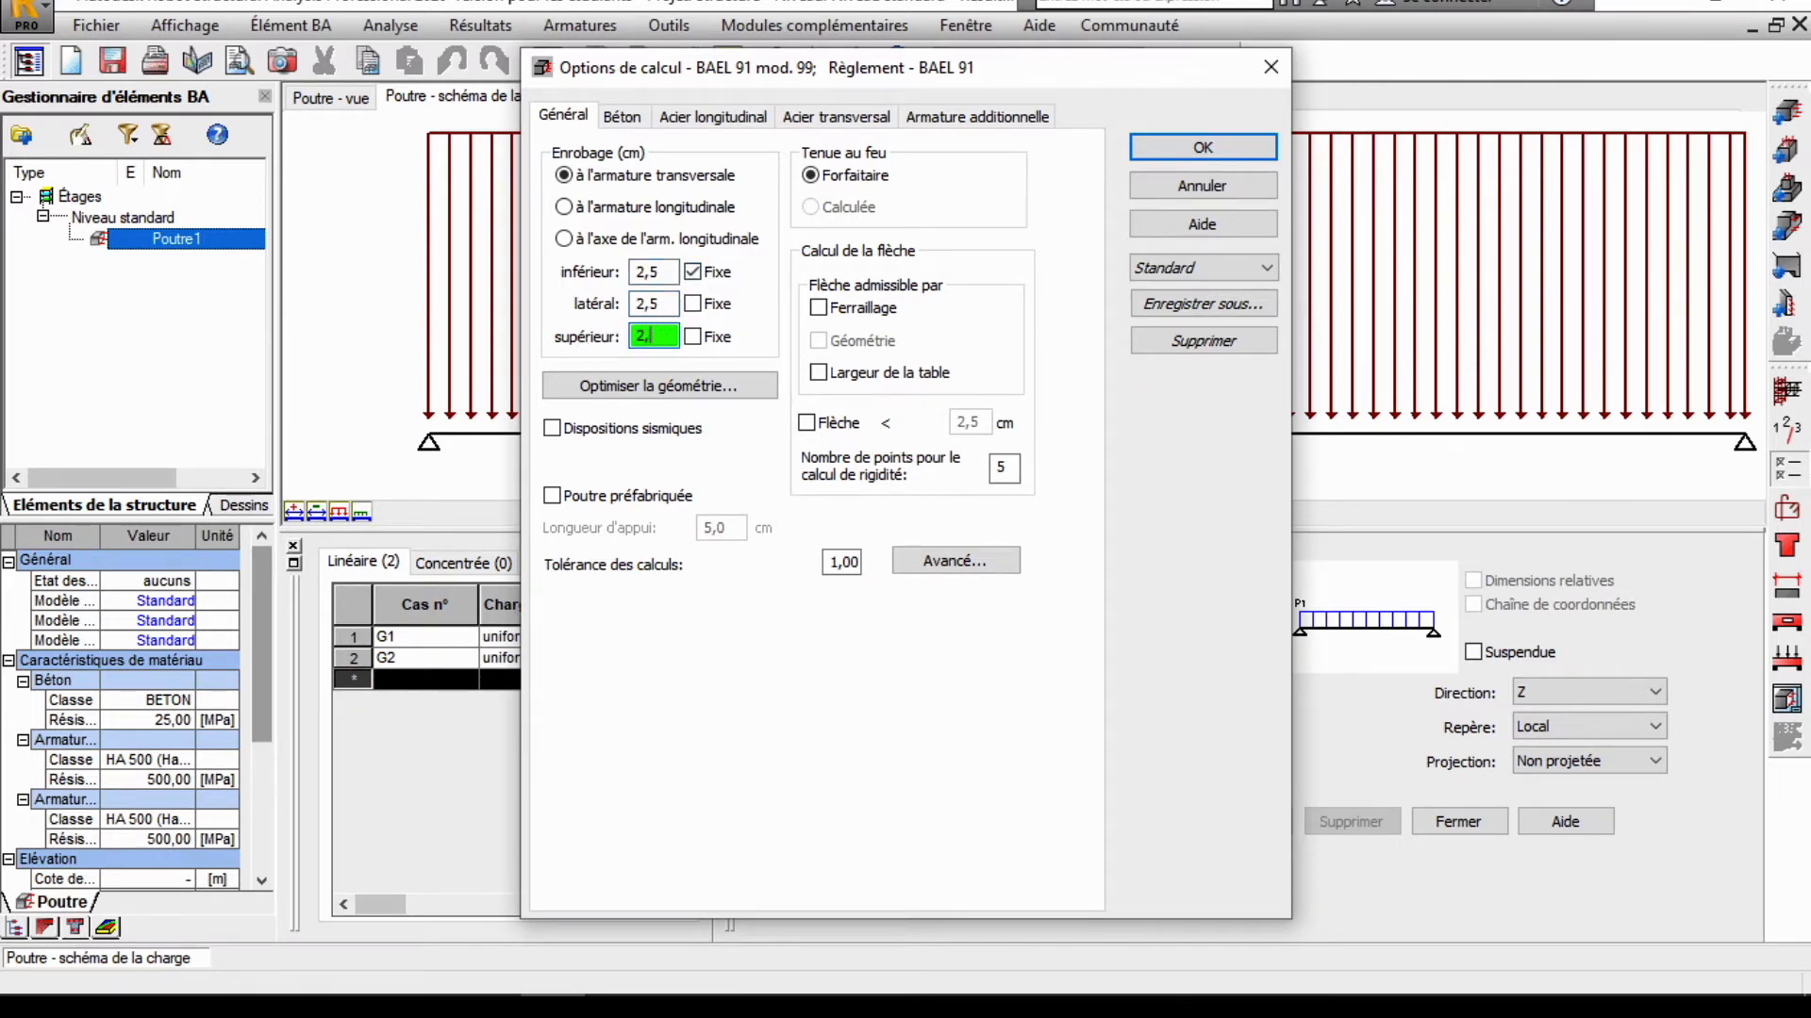
text(5)
click(692, 304)
click(692, 337)
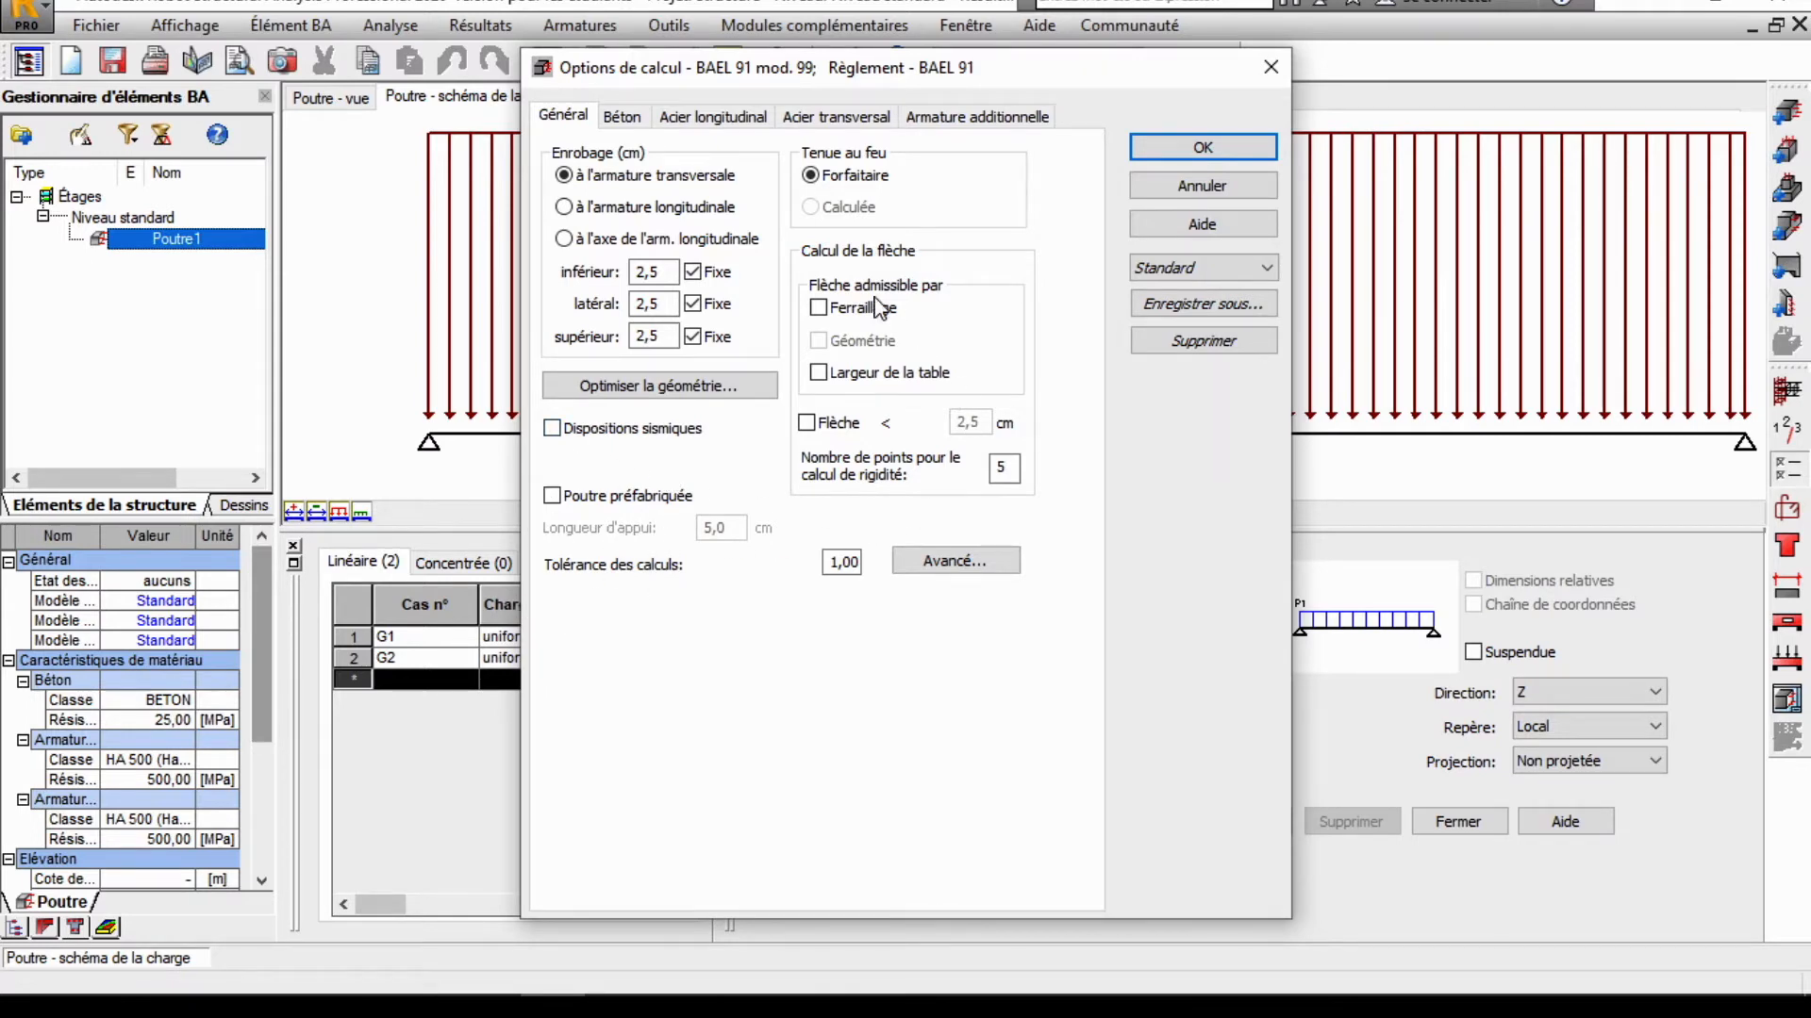
Step: Check the hinged end-support moment coefficient and the number of span calculation points in the advanced options, and accept them
click(943, 564)
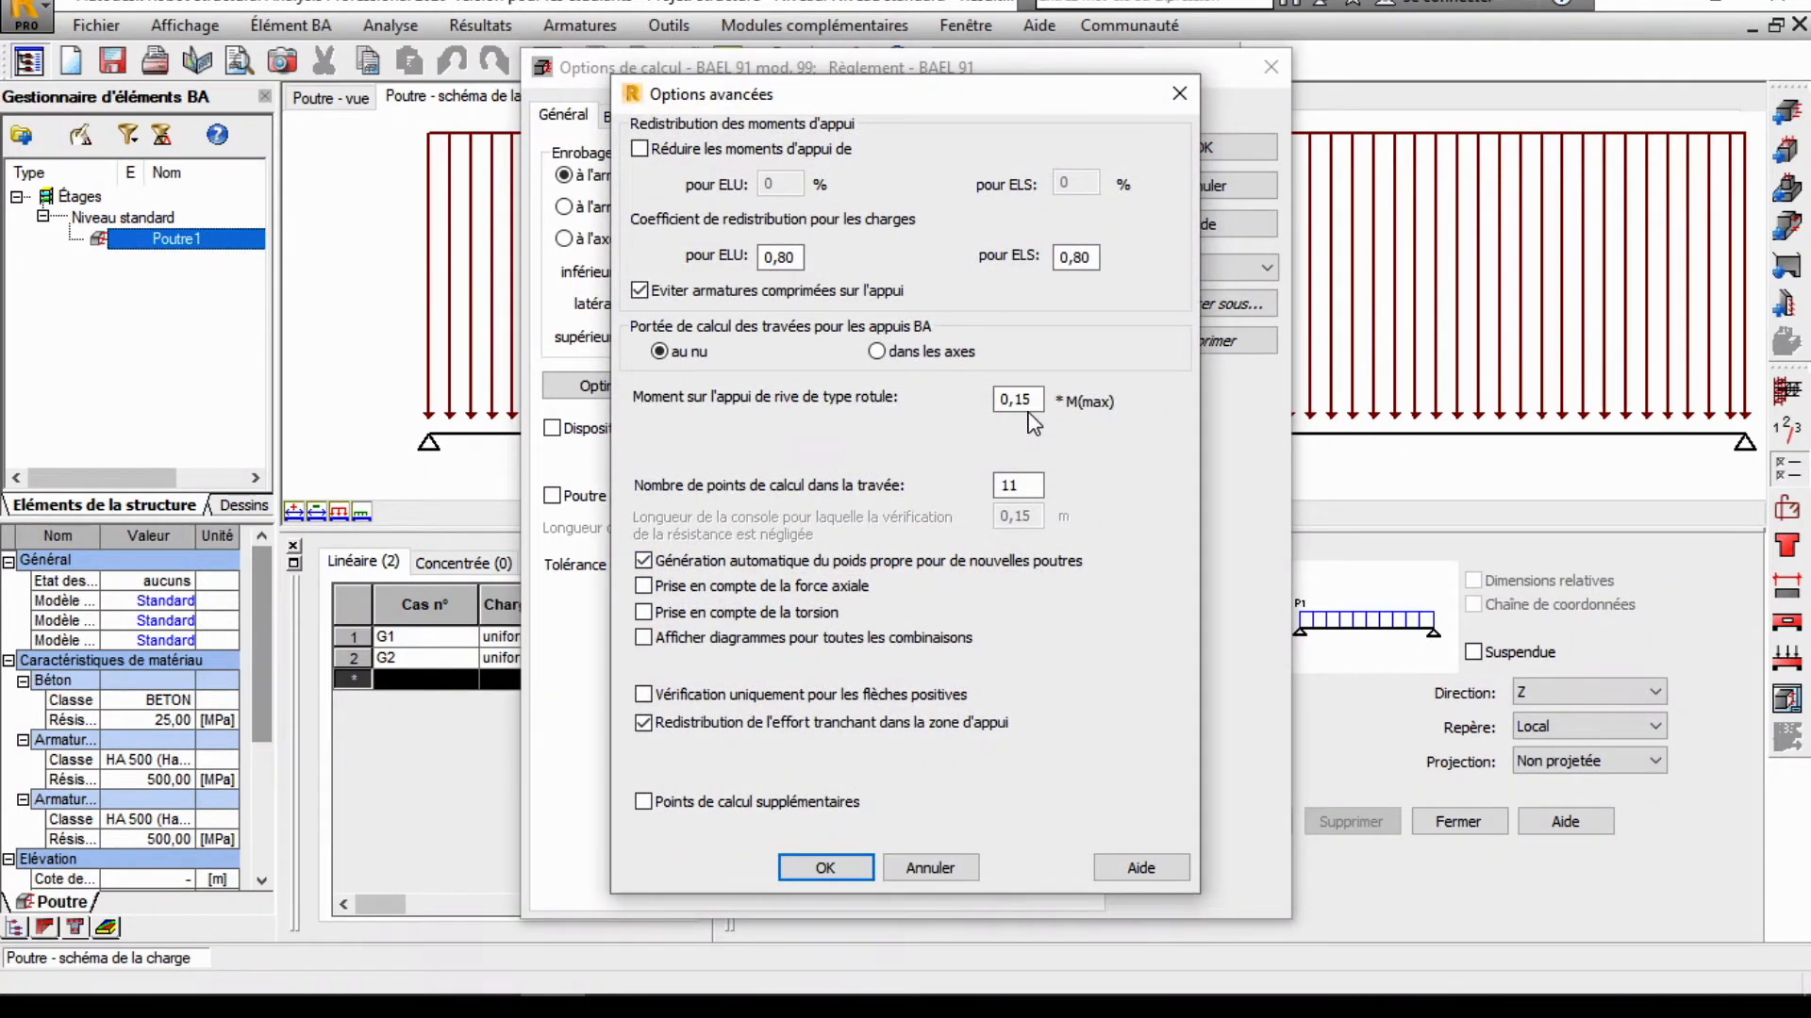
drag(1037, 400, 942, 406)
click(1020, 489)
click(825, 867)
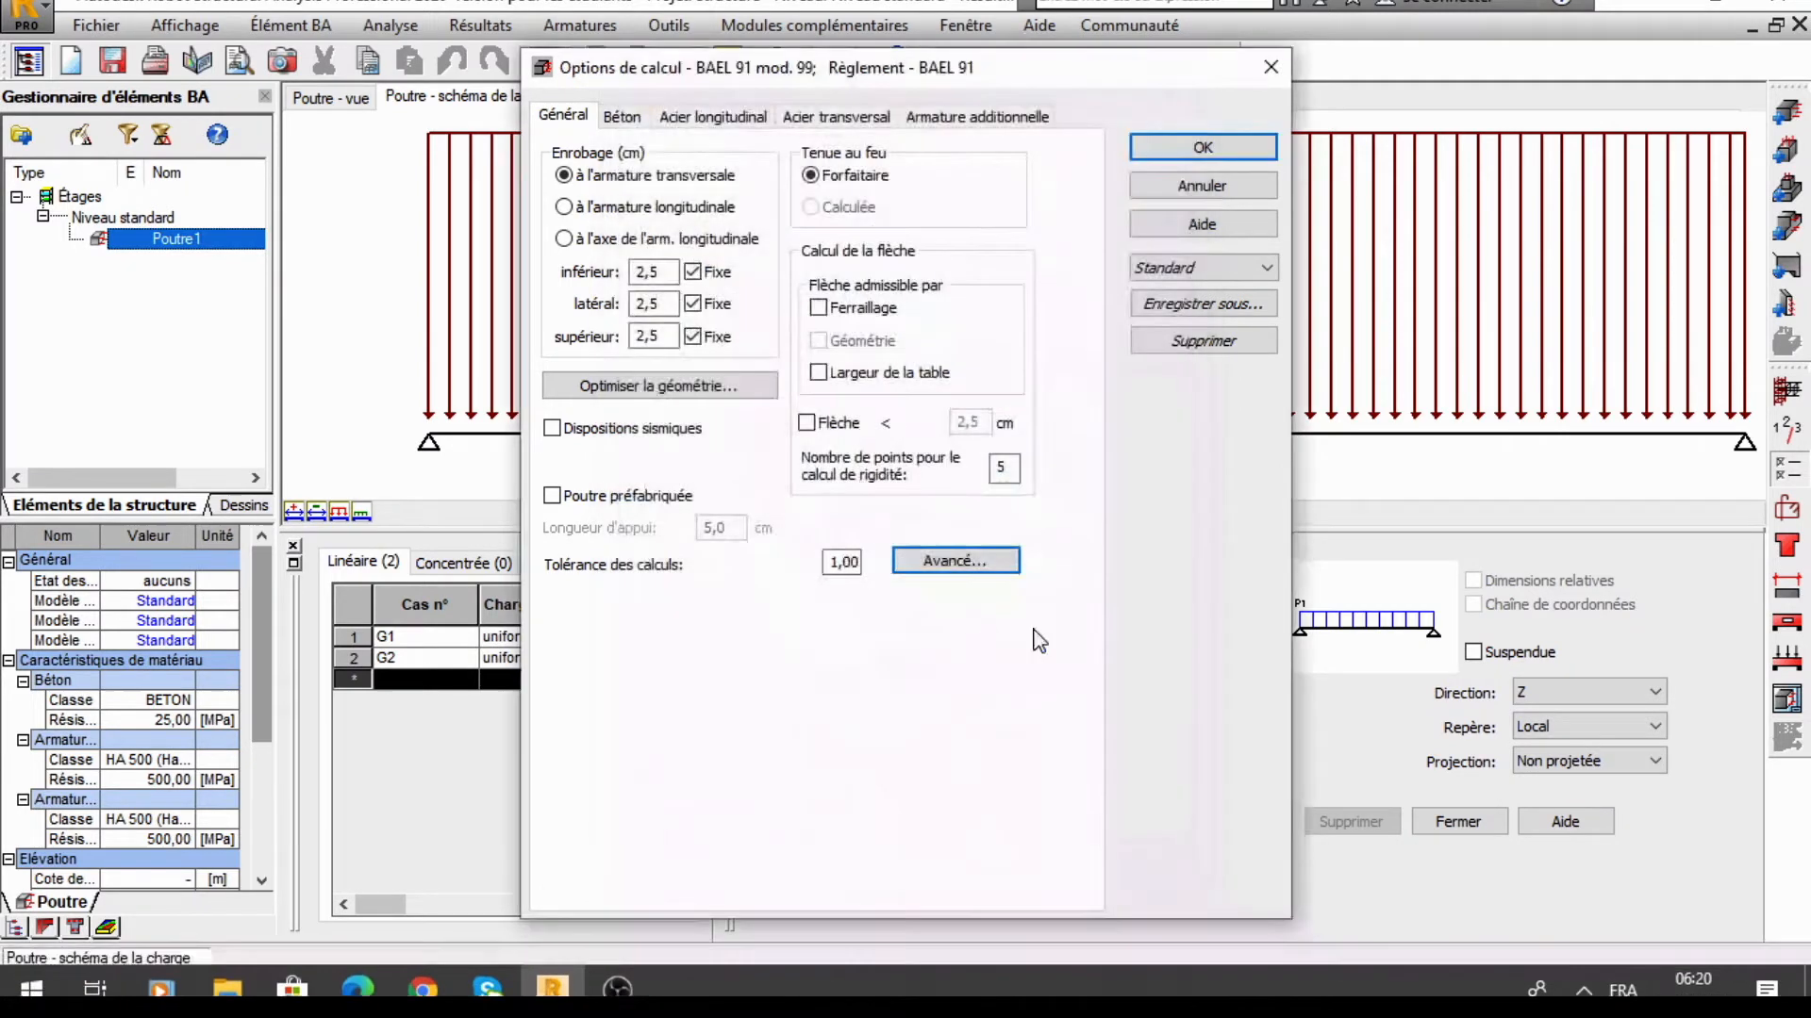
Step: Choose BETON25 as the beam's concrete in the calculation options
click(623, 117)
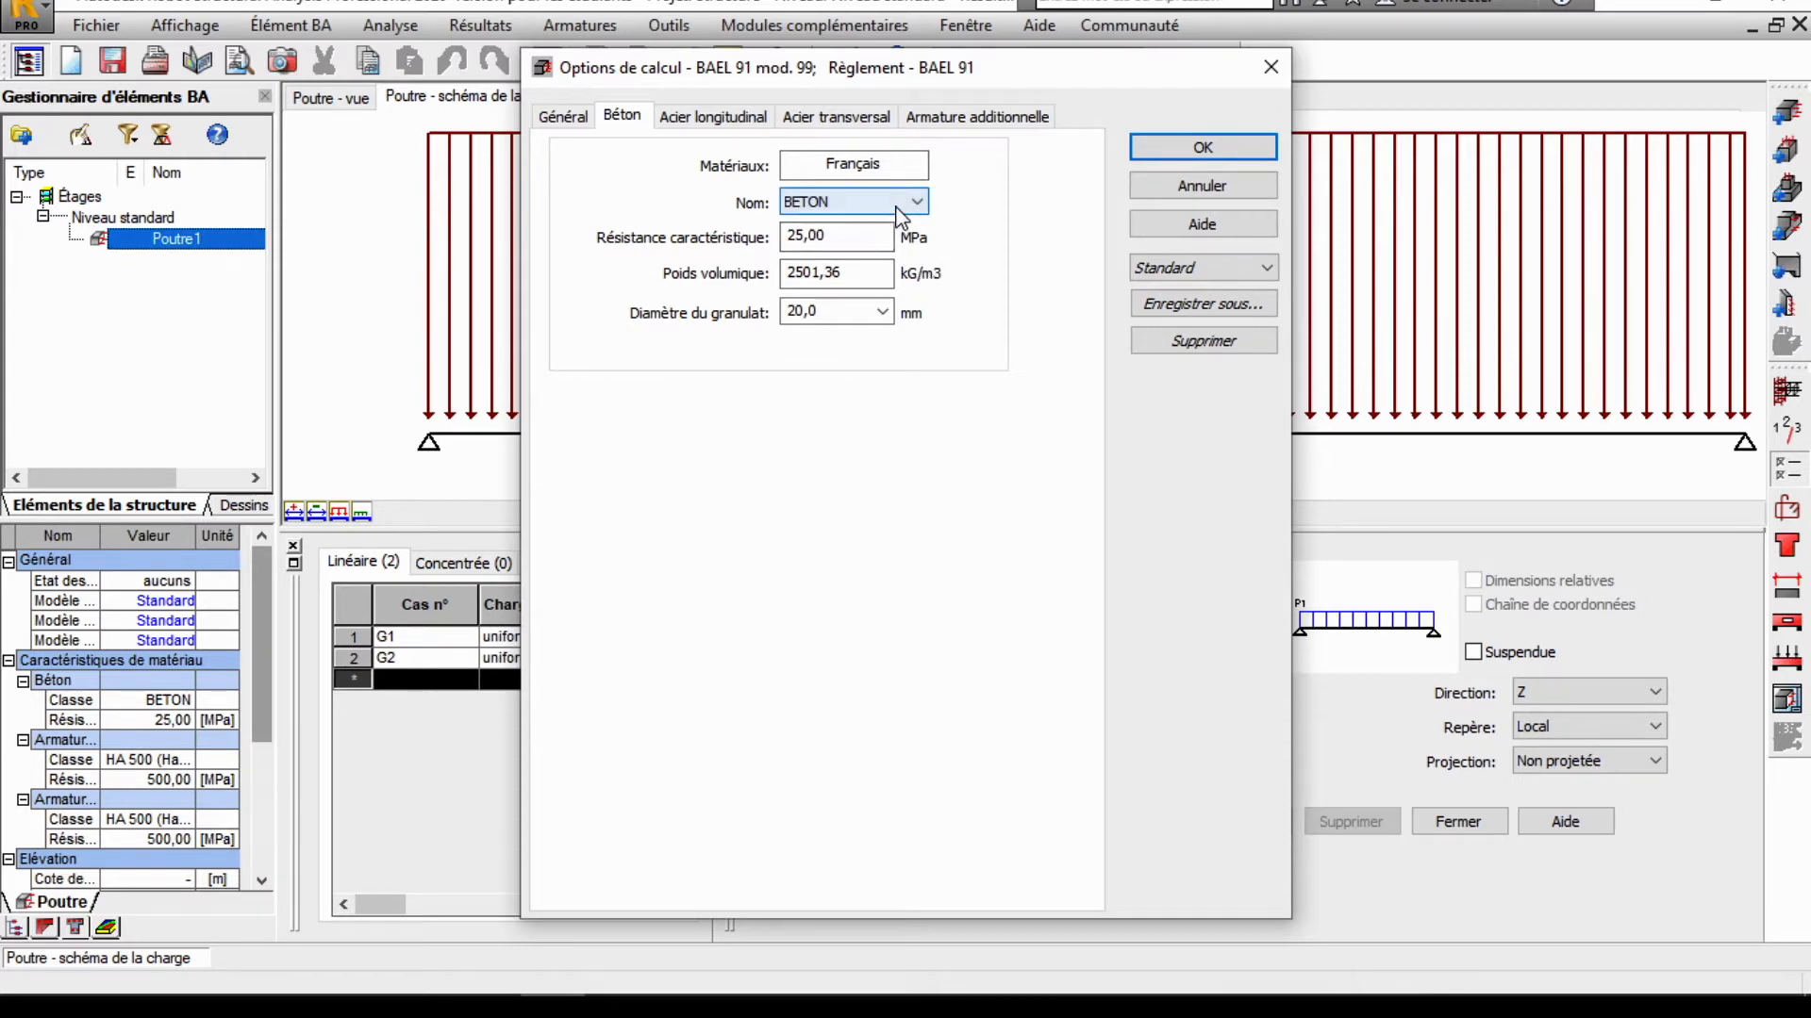
click(864, 203)
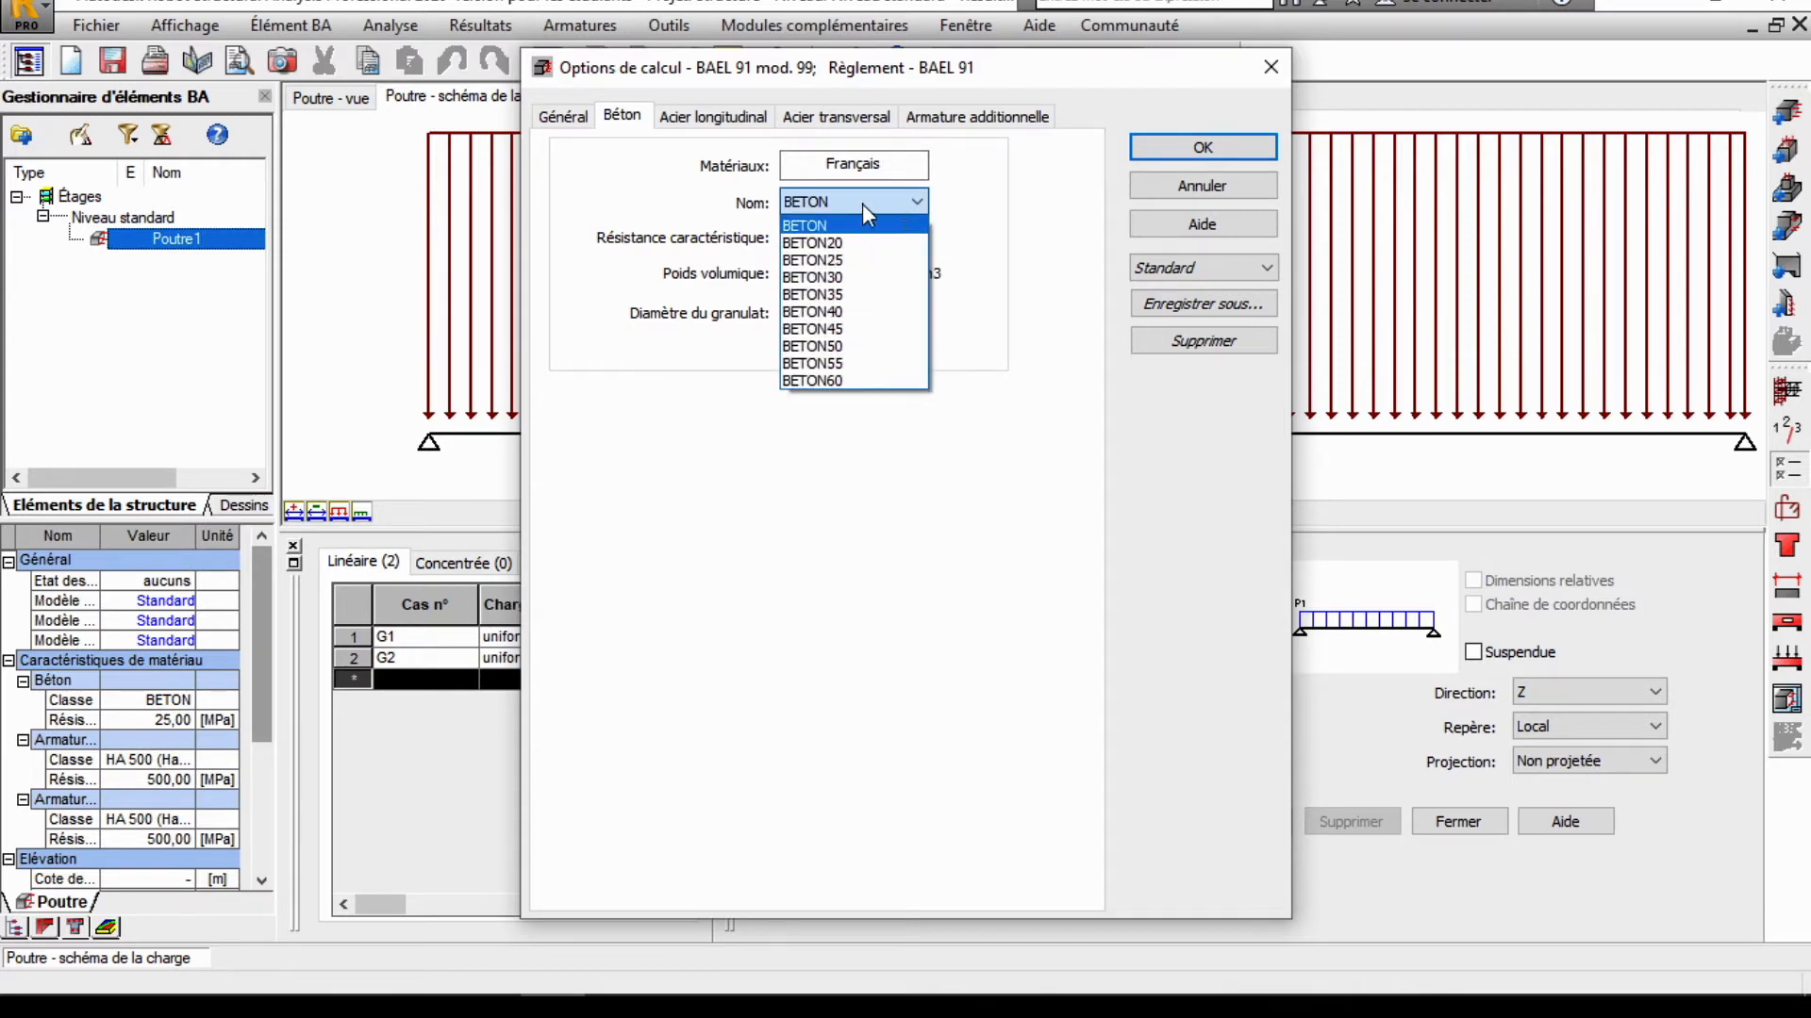
click(861, 263)
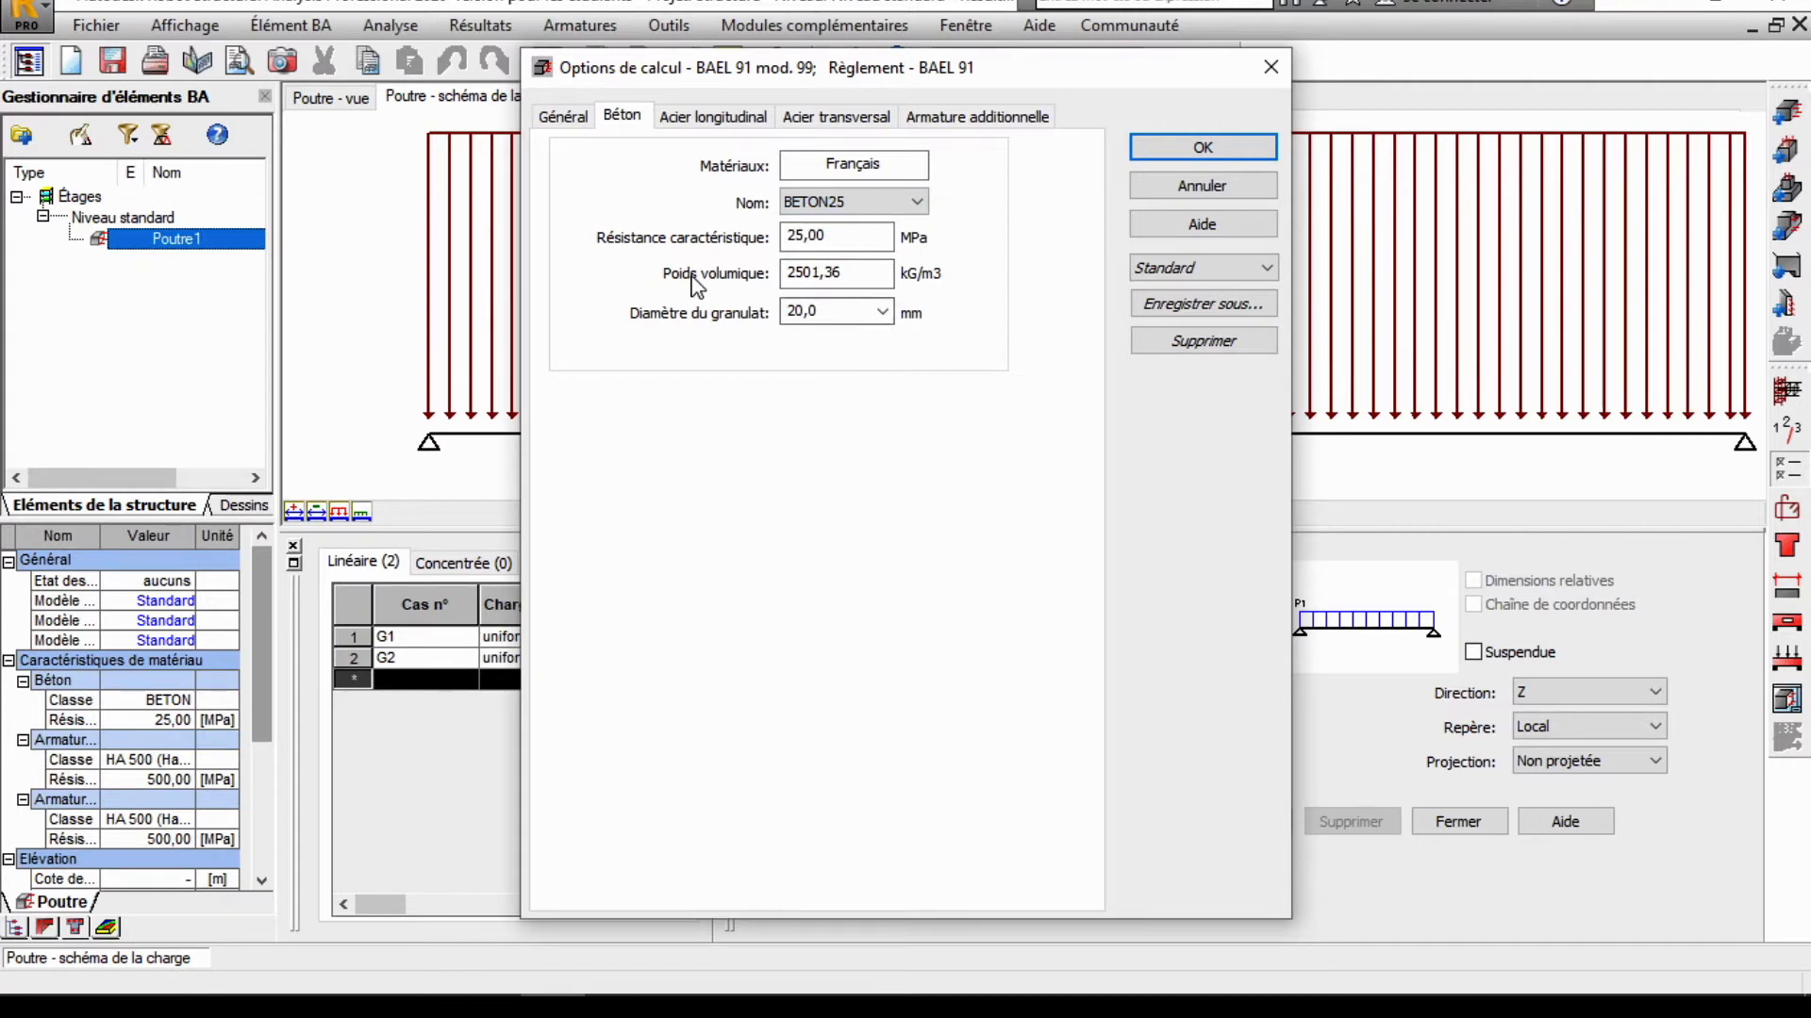
Step: Set the longitudinal steel class to HA 400 and exclude the 5 and 6 mm bar diameters
click(709, 118)
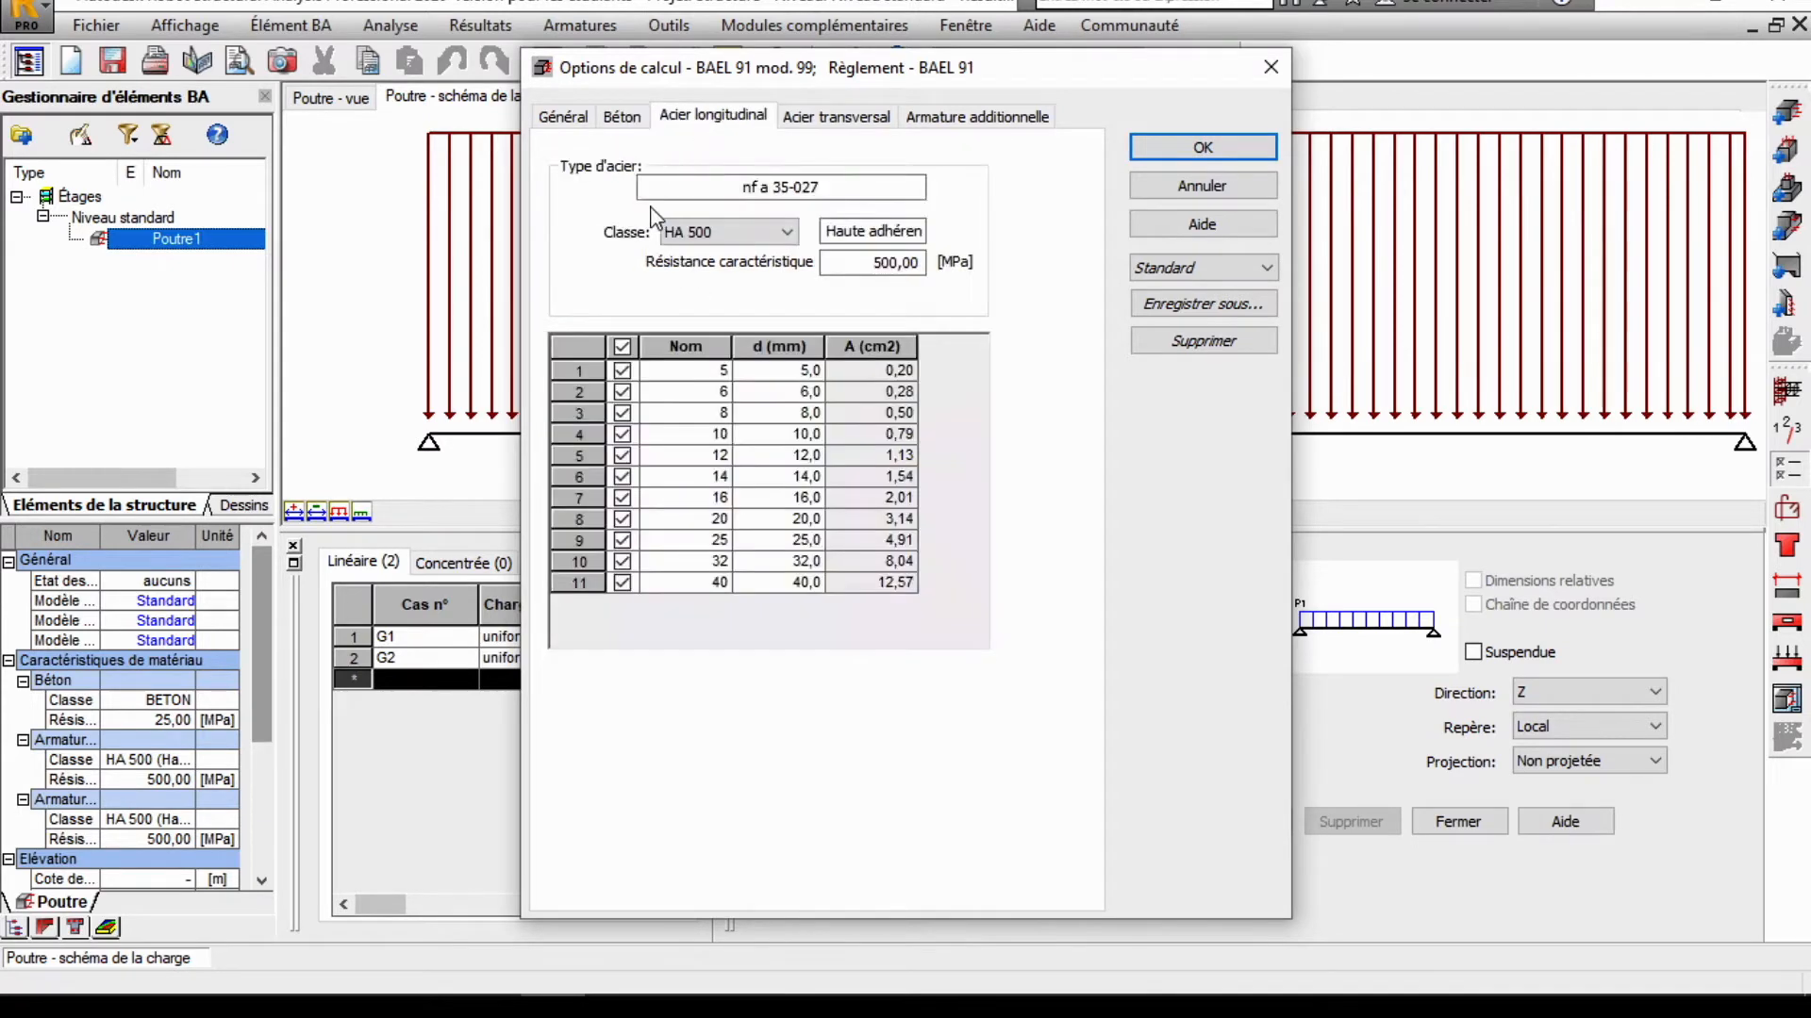
click(731, 243)
click(750, 260)
click(622, 372)
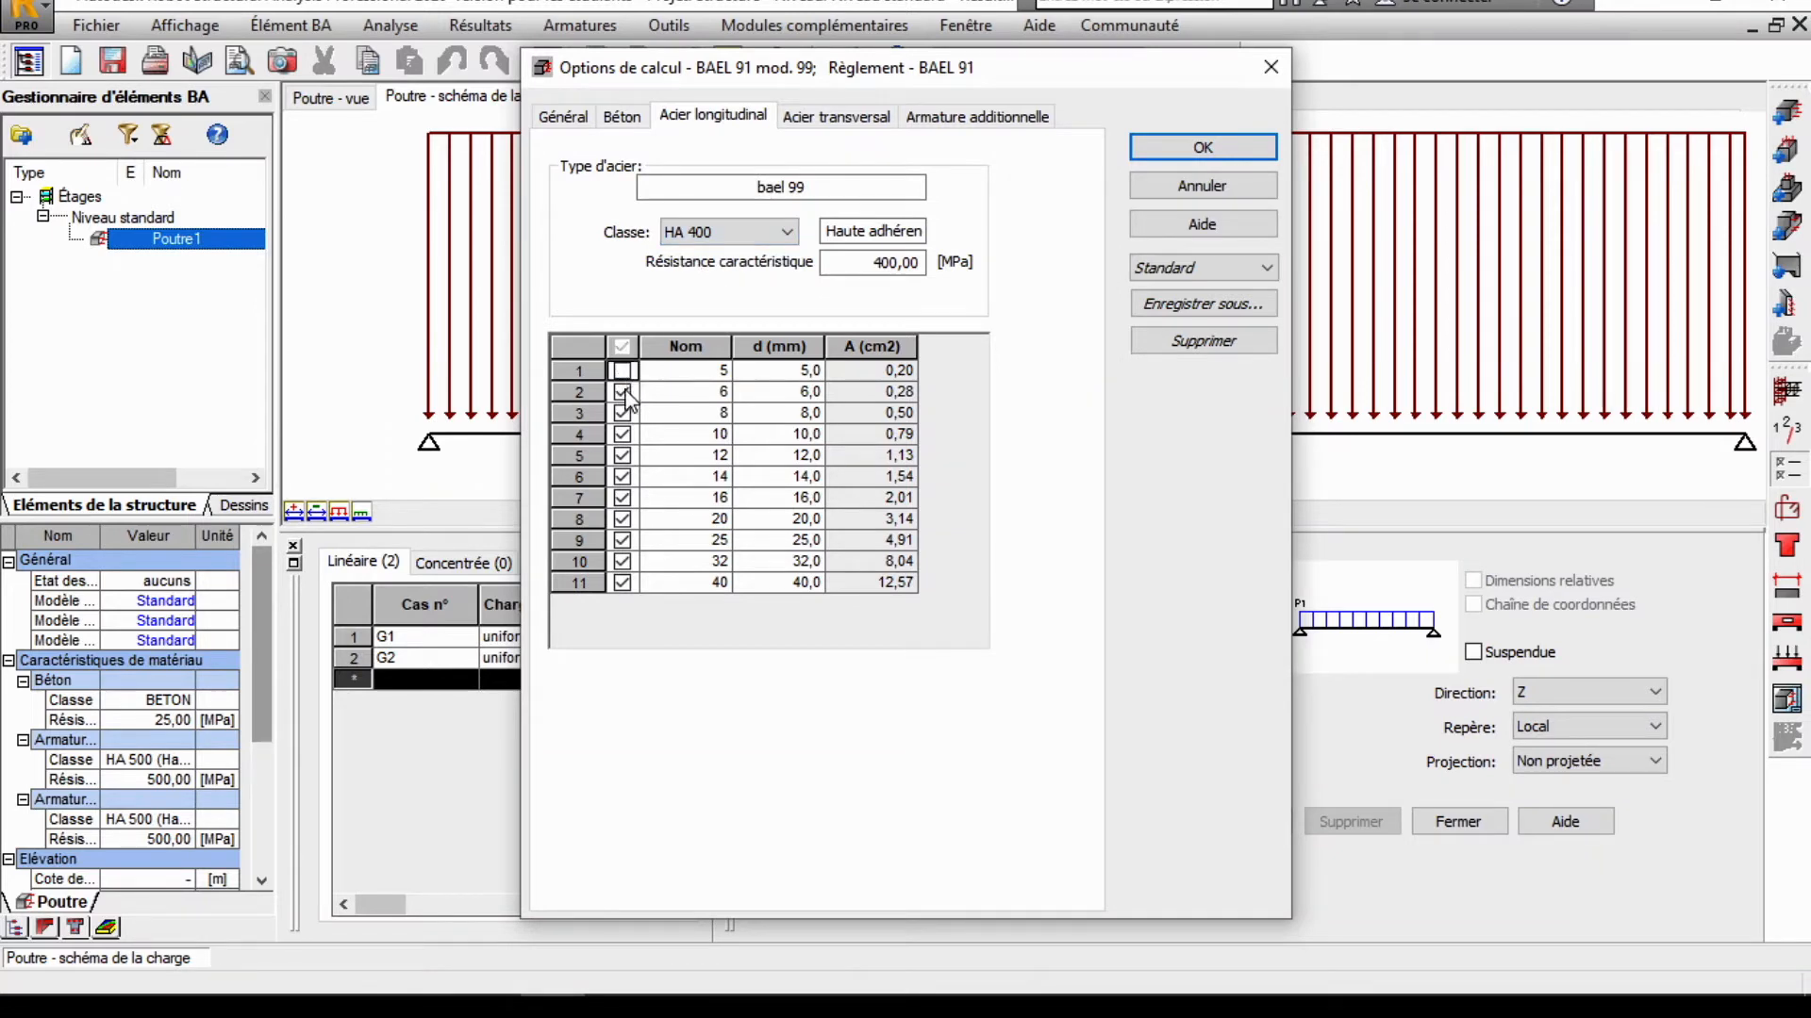
click(622, 393)
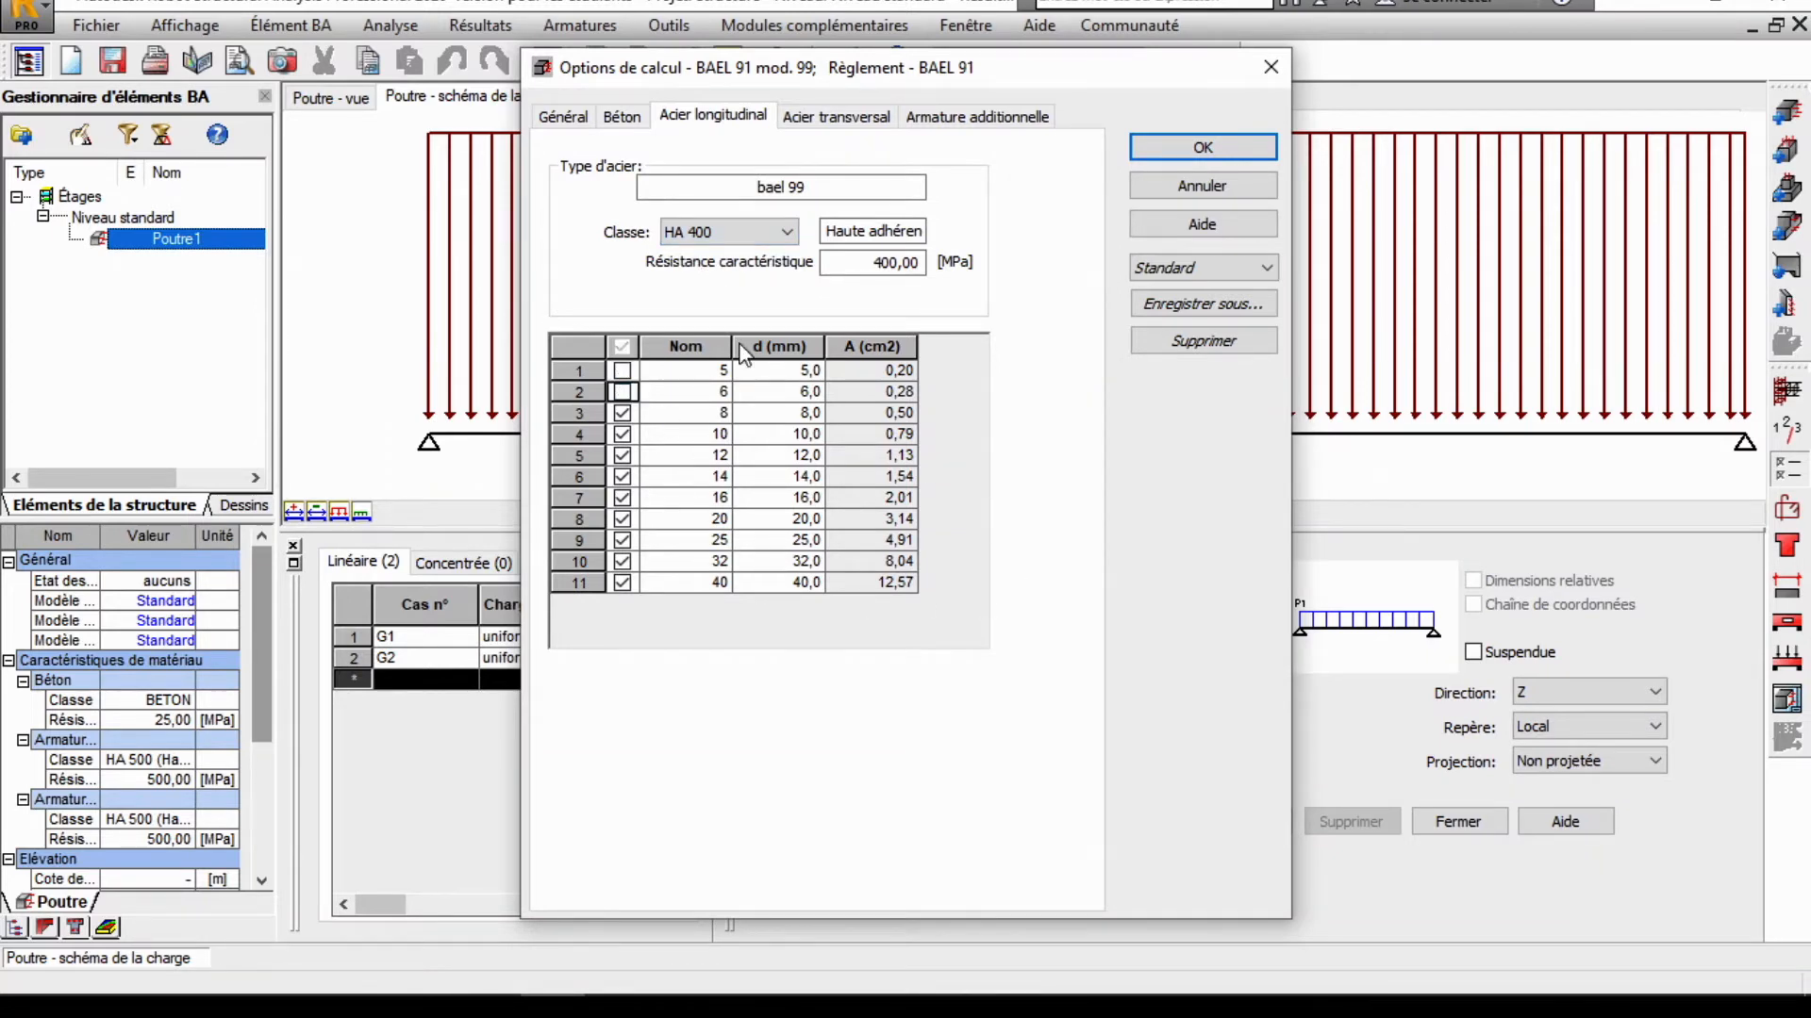
Step: Set the transverse steel class to HA 400 with only the 6 mm diameter allowed, and accept the calculation options
click(836, 116)
click(731, 232)
click(736, 264)
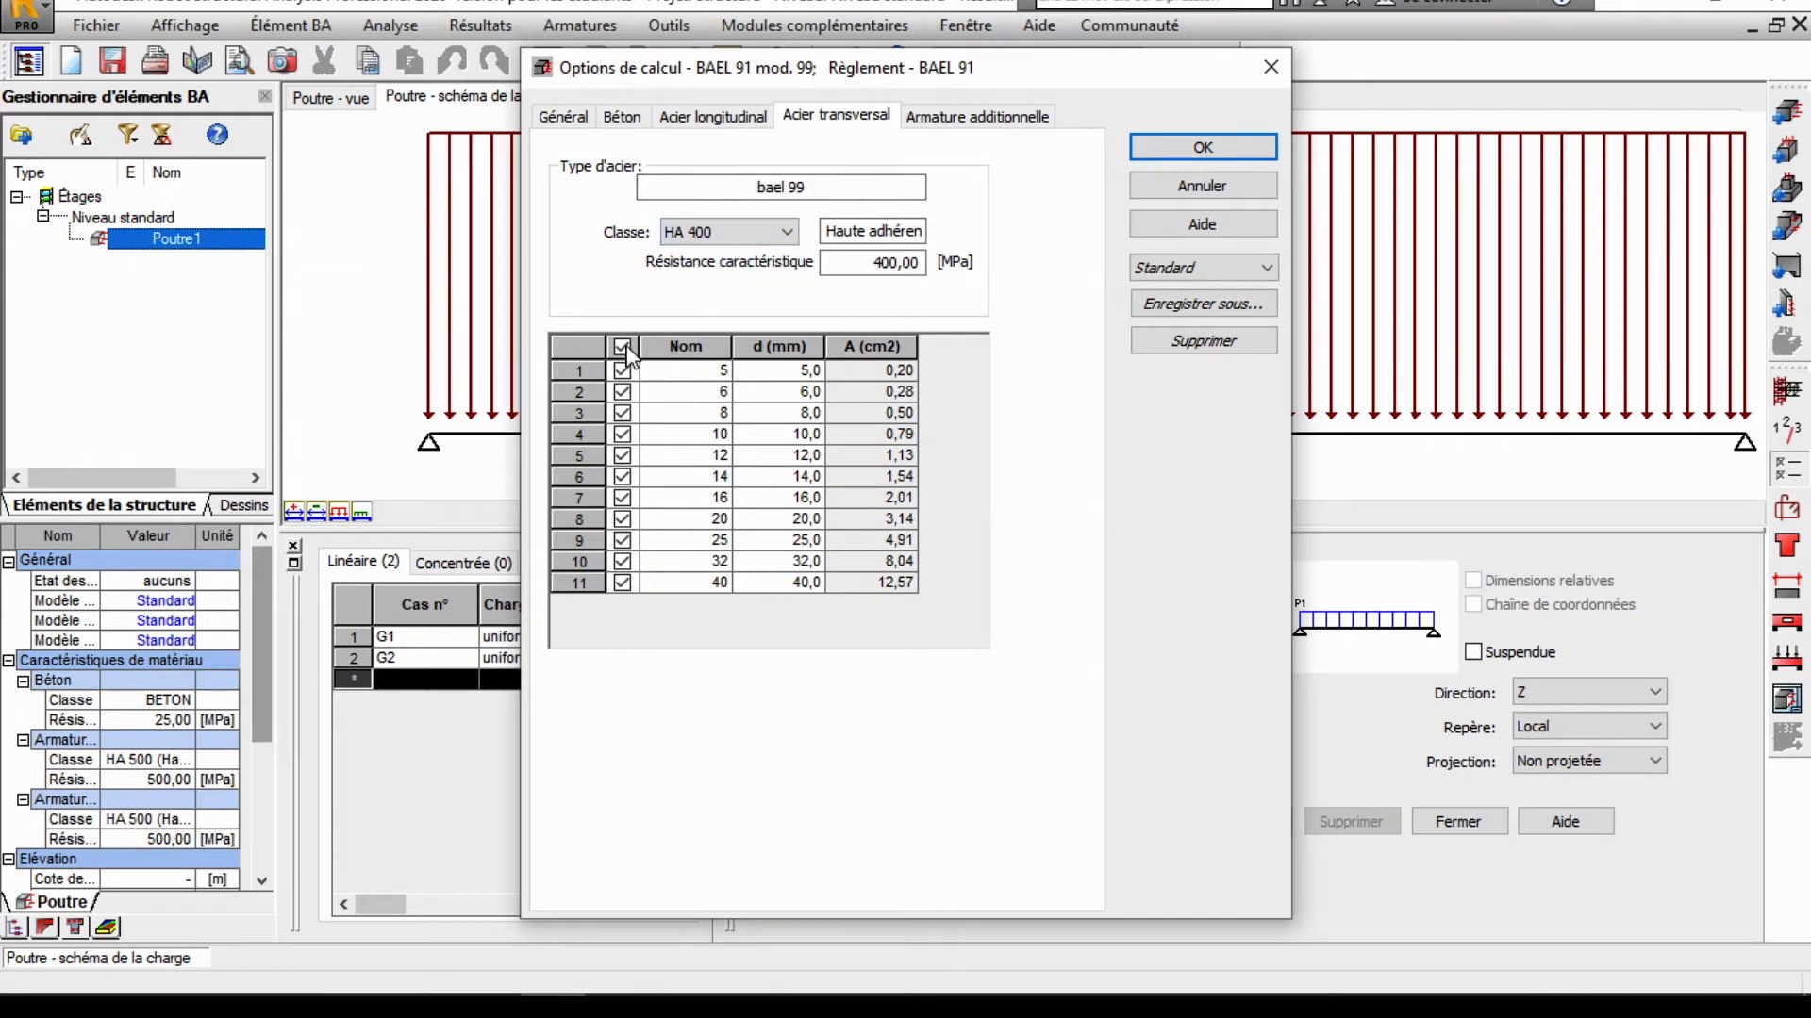
click(622, 347)
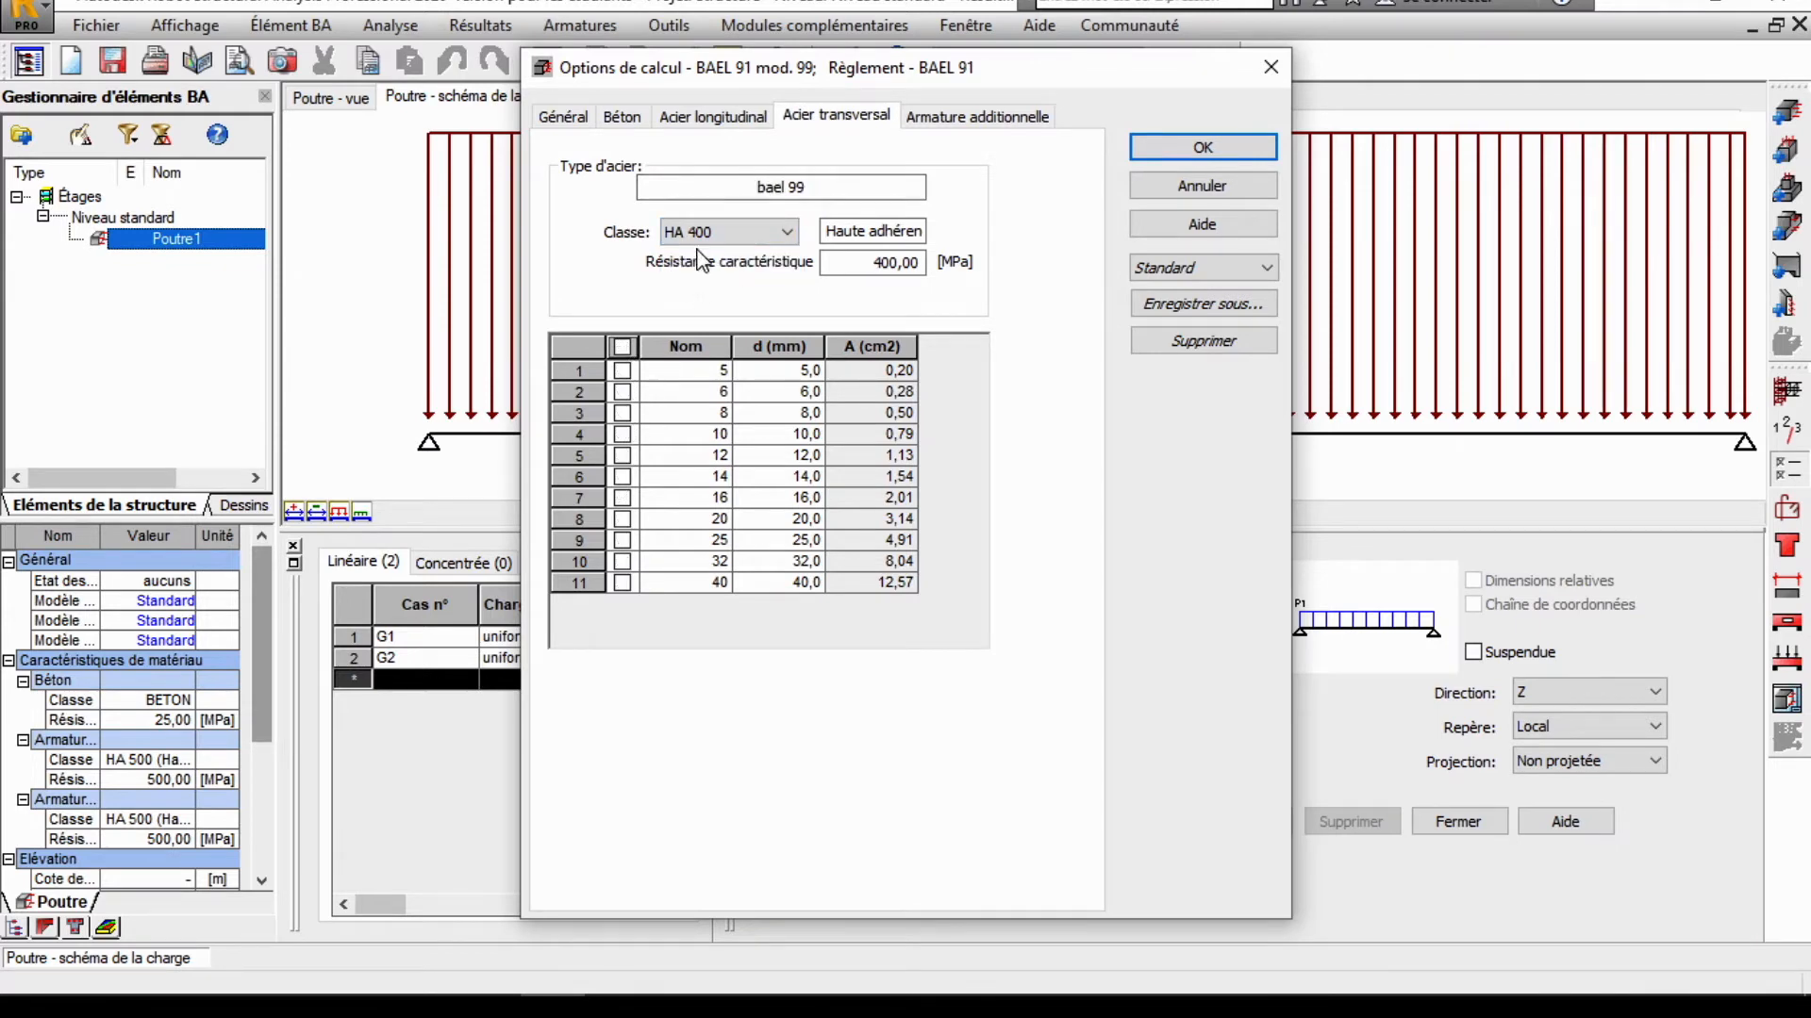
click(622, 392)
click(995, 117)
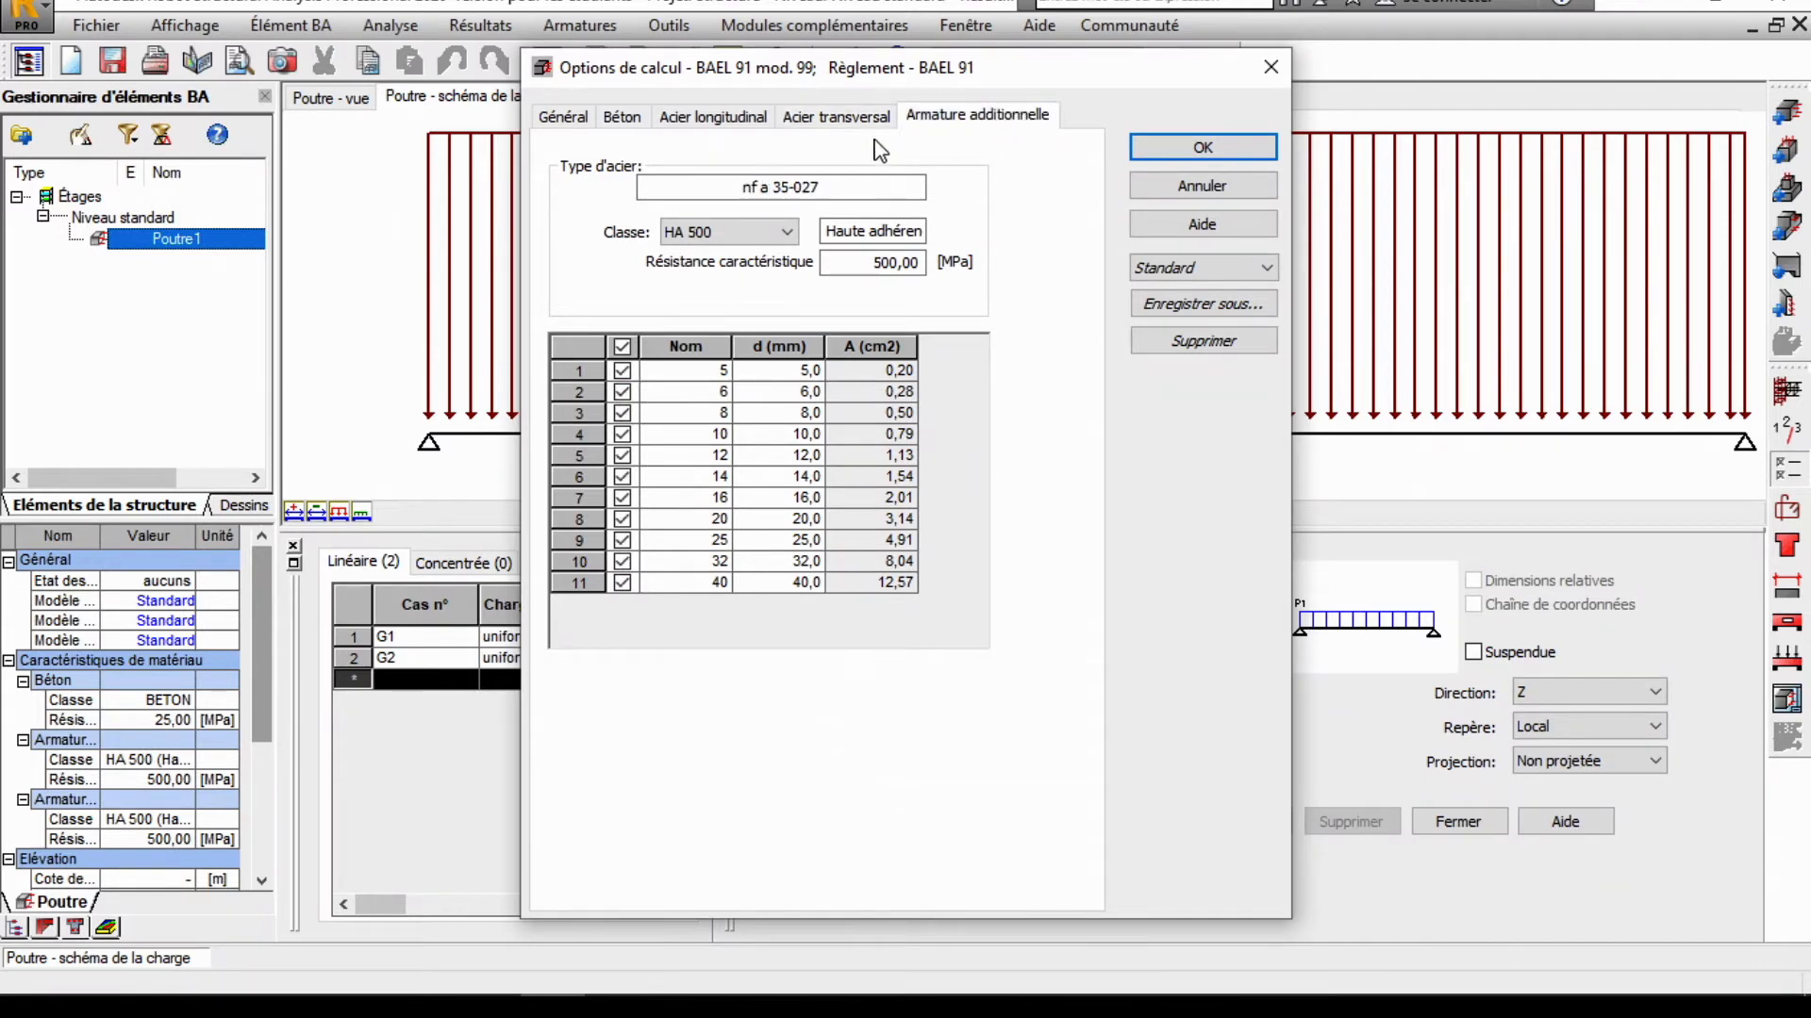
click(1222, 156)
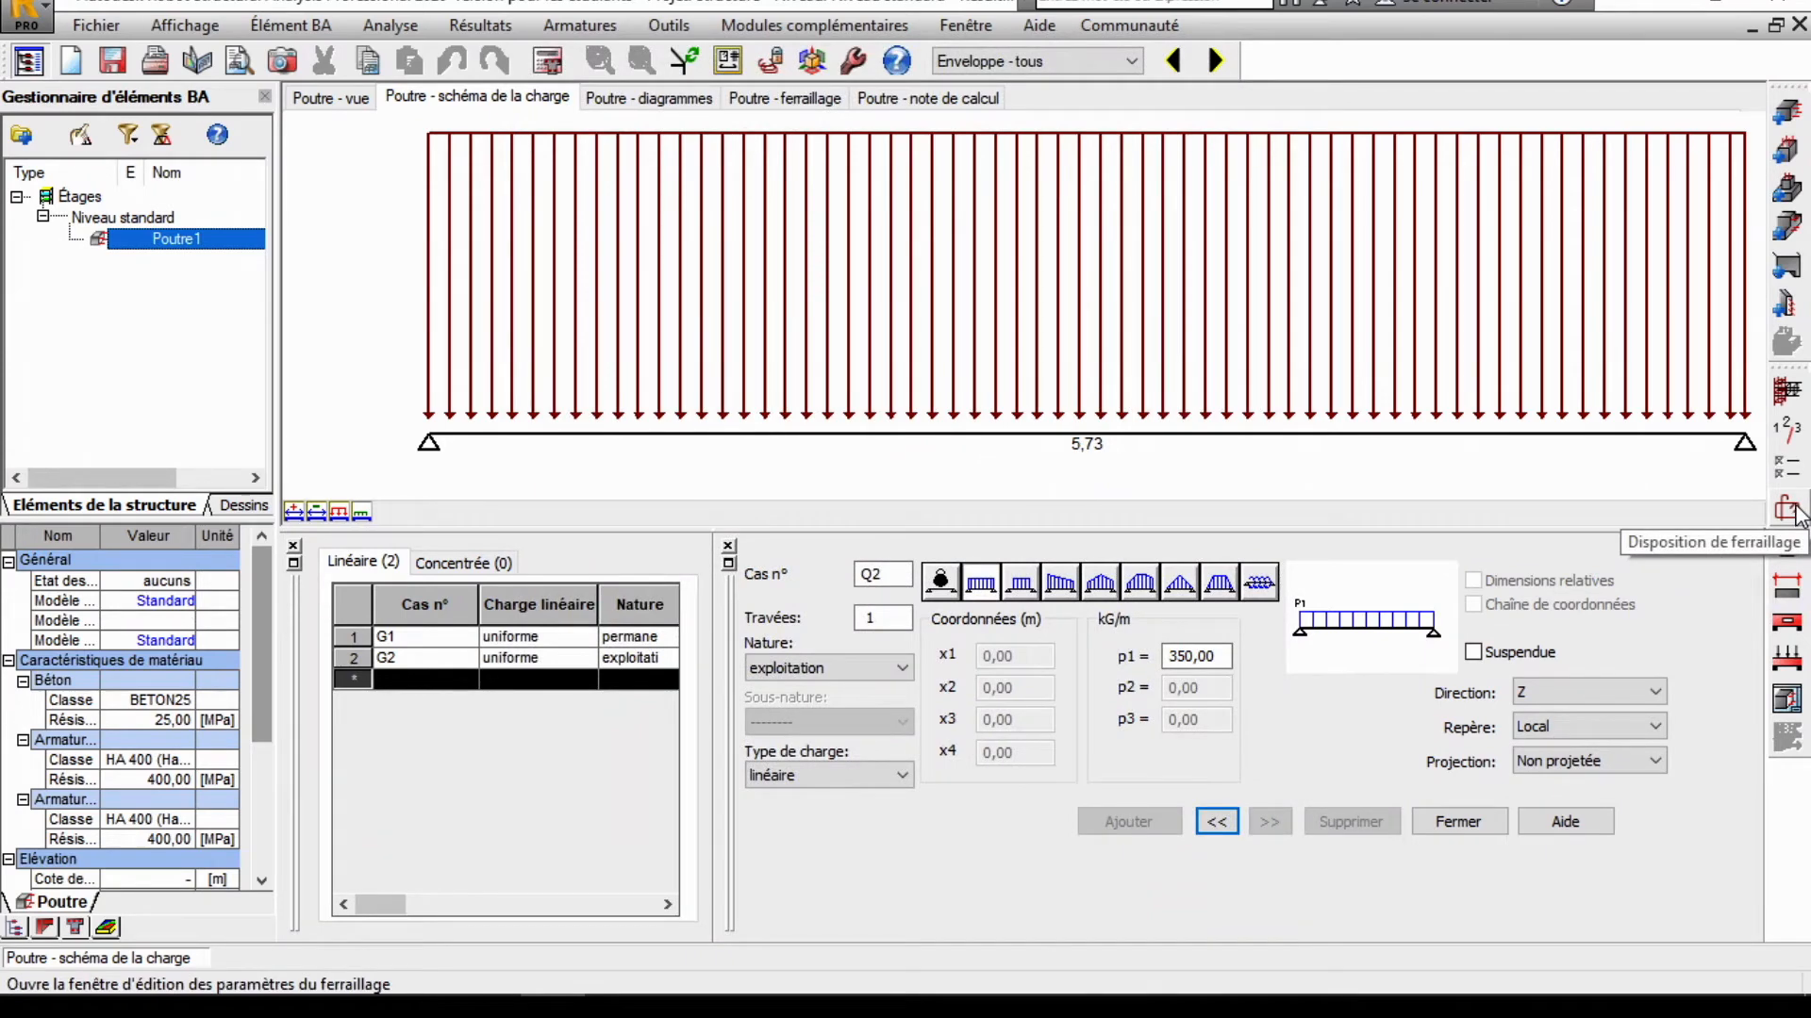
Step: In the reinforcement layout settings, set the minimum longitudinal diameter to 10 and the construction joint option (Reprise de bétonnage) to Non
click(1792, 507)
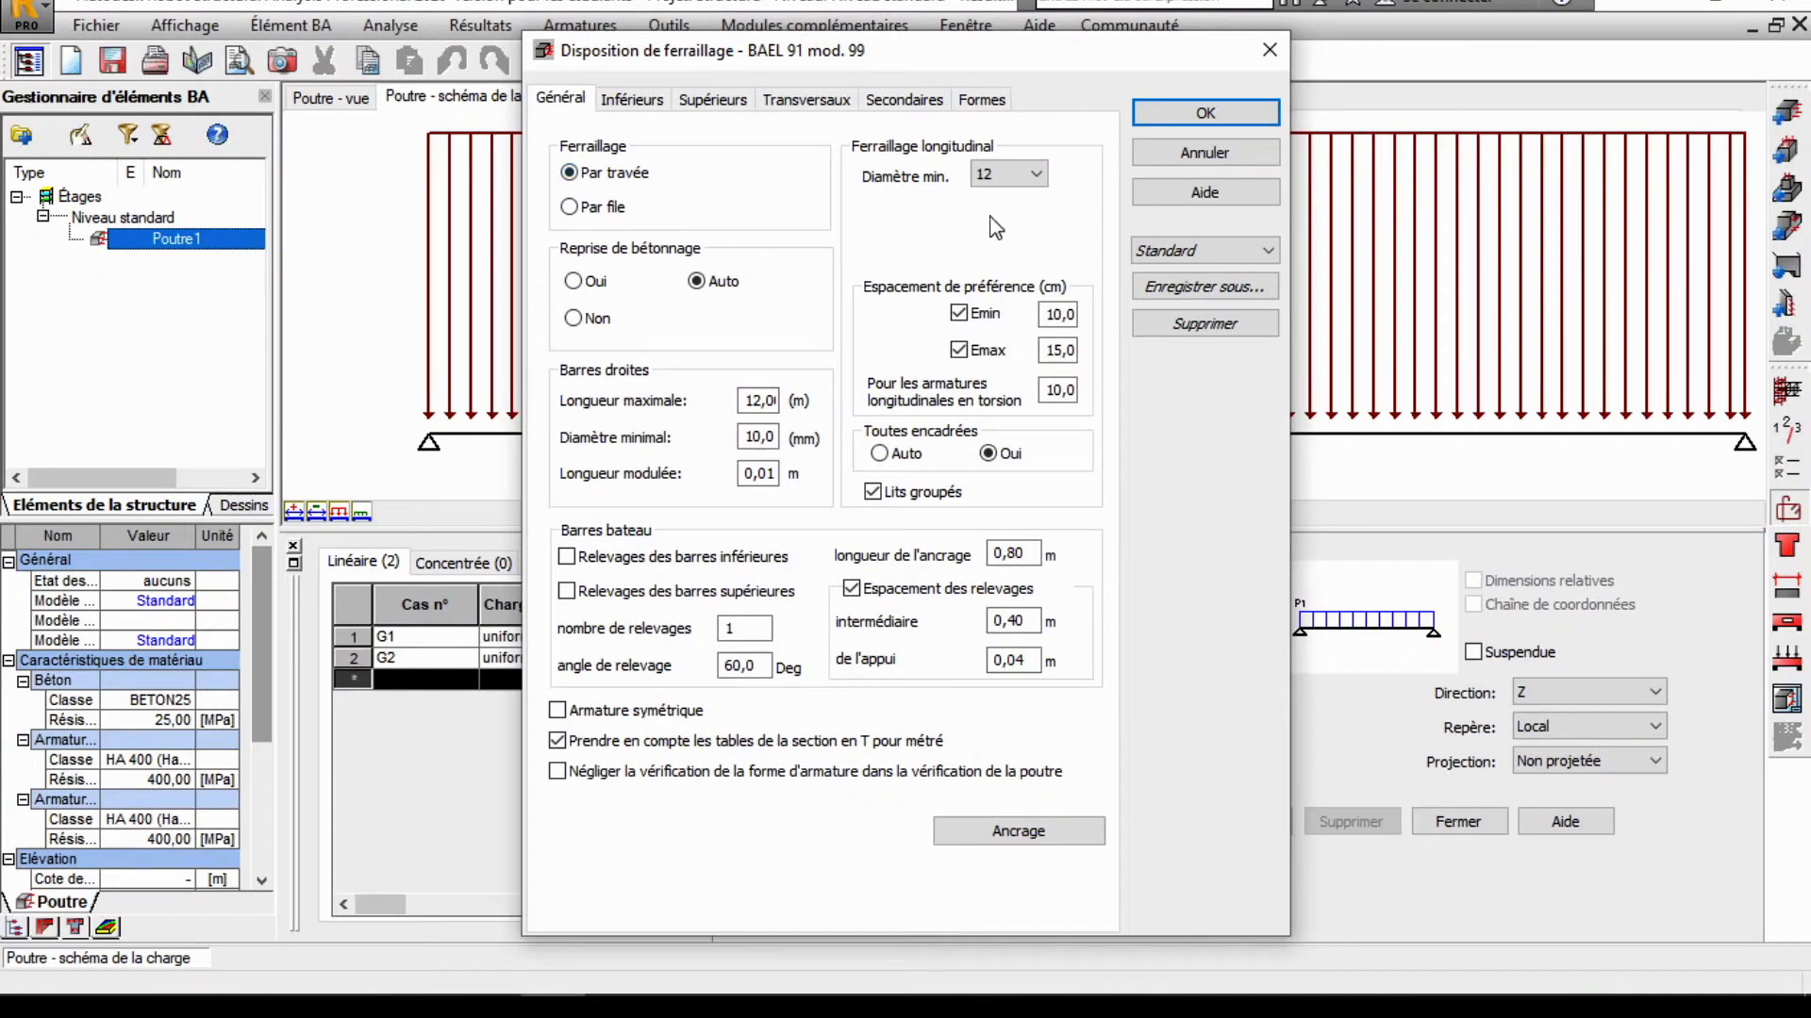
click(1007, 183)
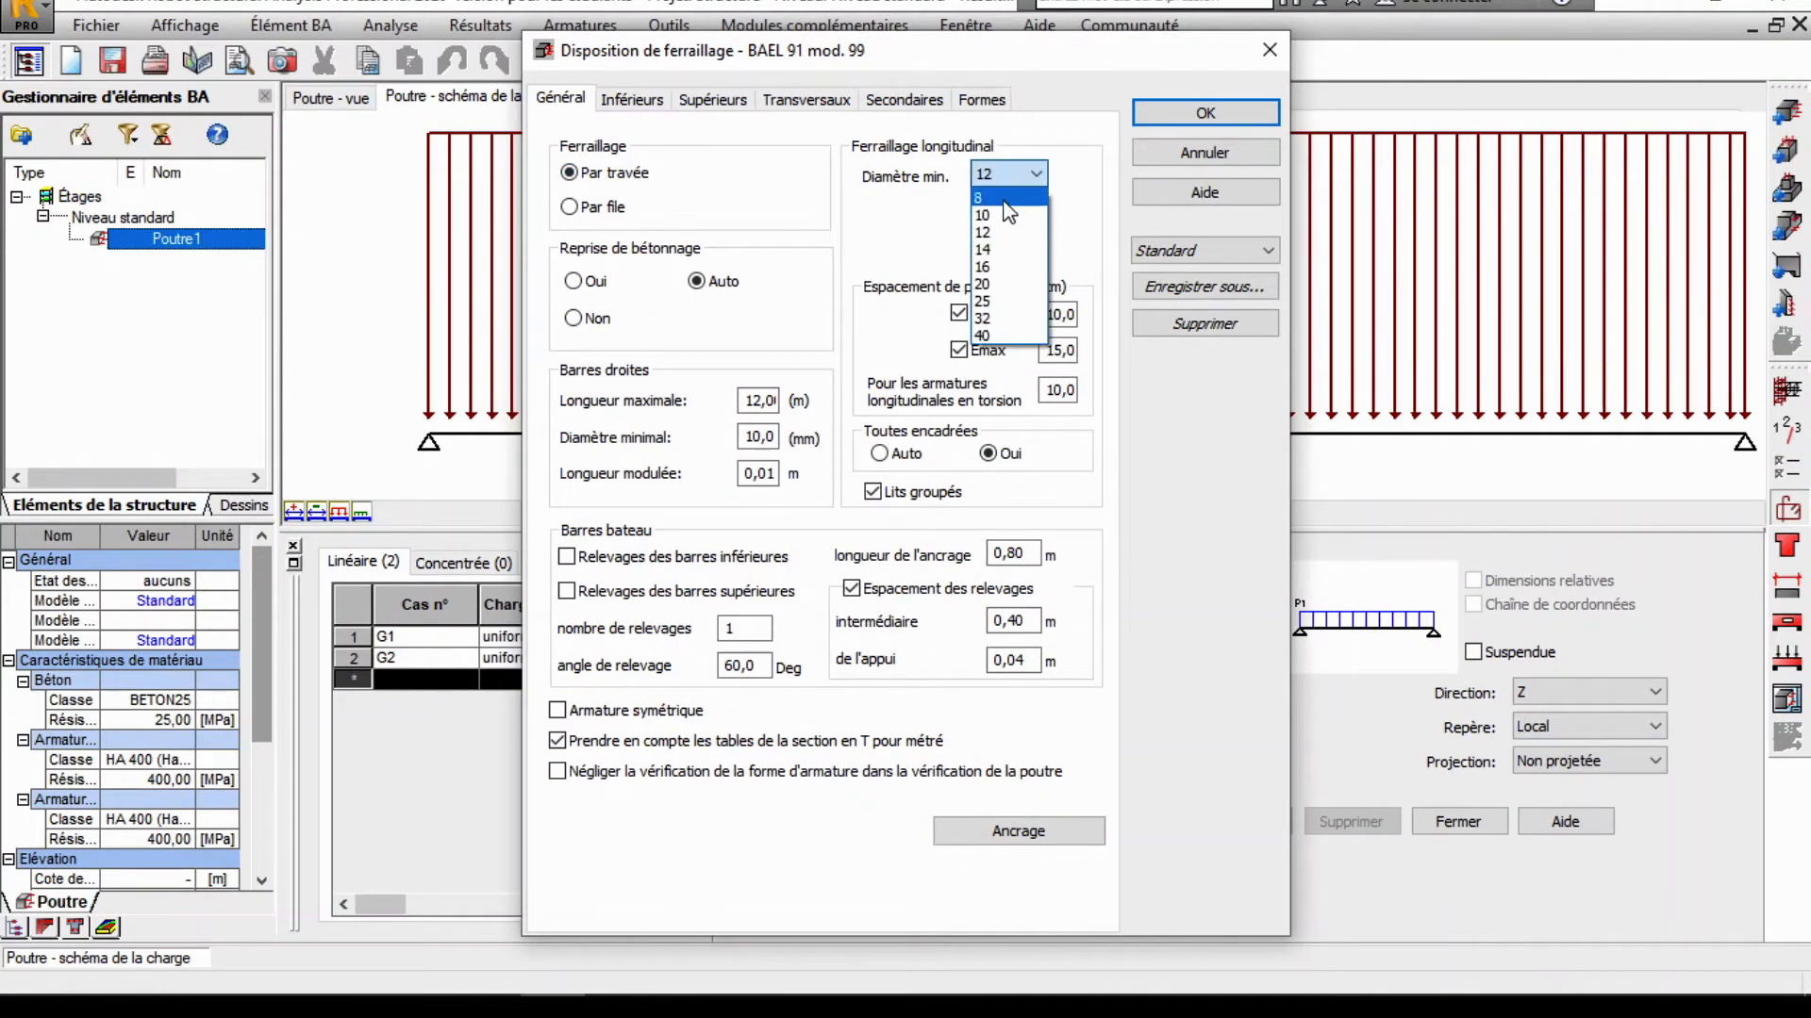
click(1013, 217)
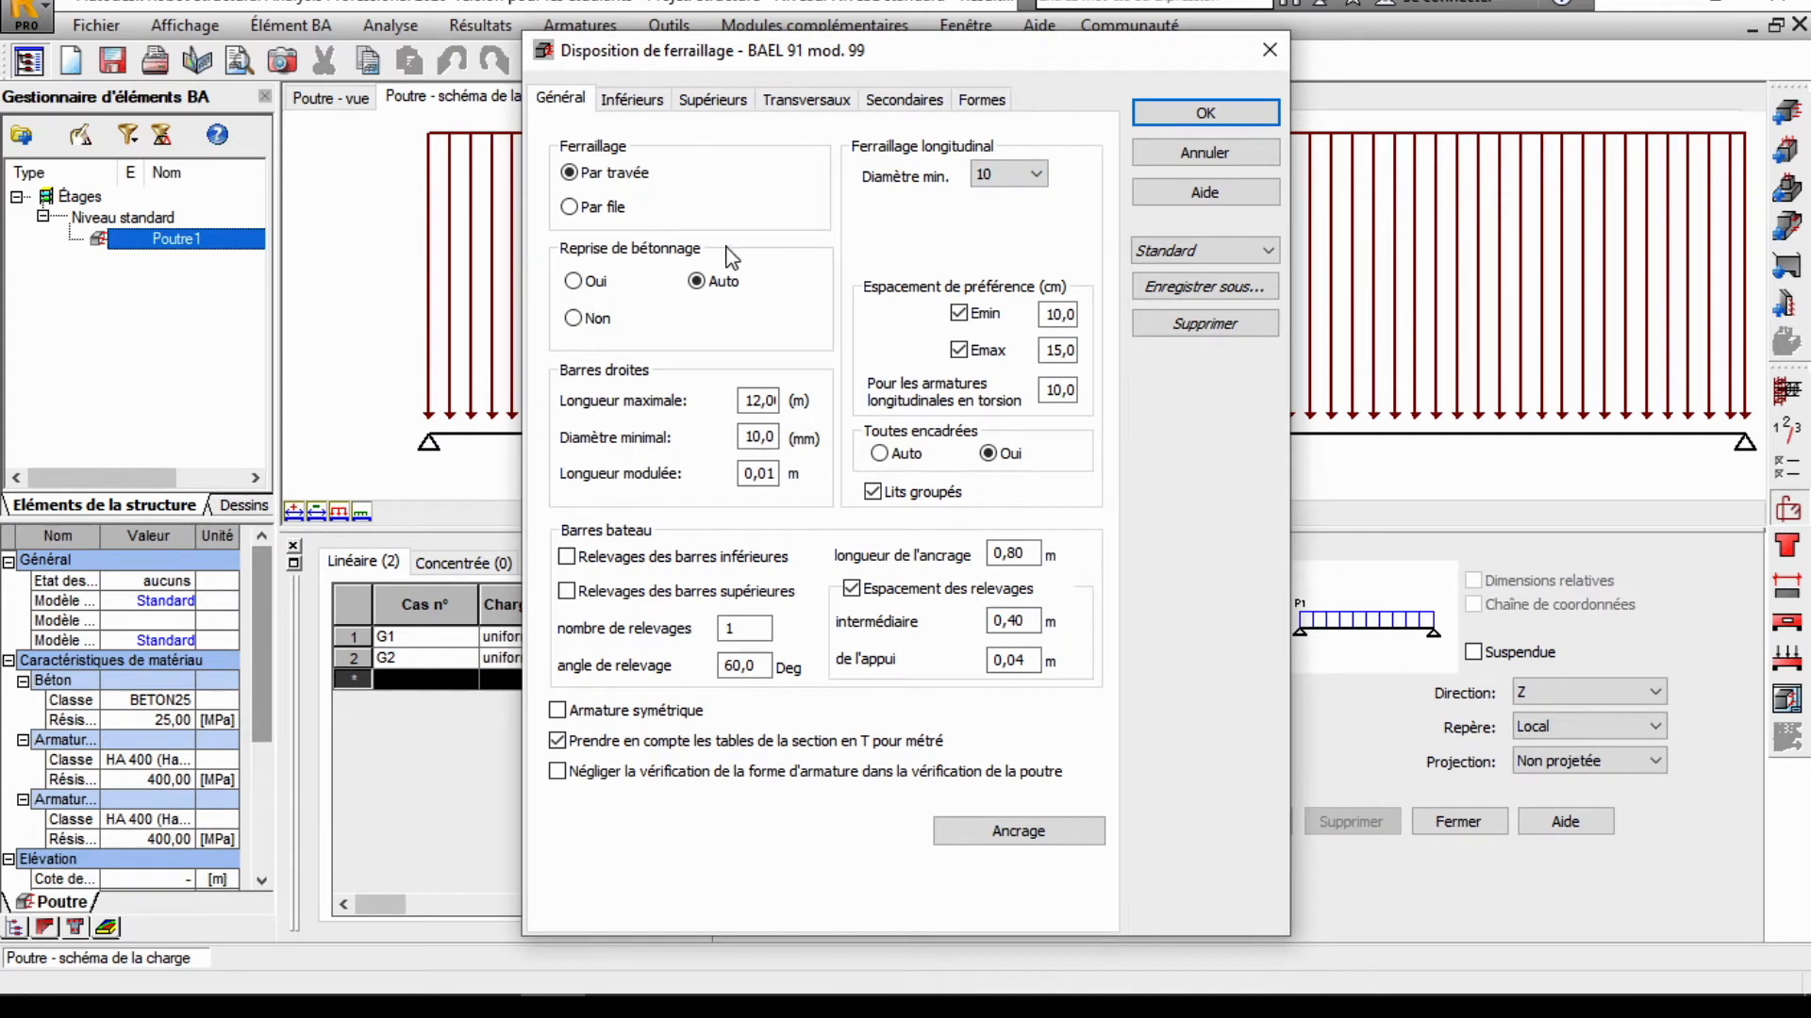
click(594, 320)
Step: Set the preferred longitudinal bar spacing to a minimum of 8 cm and a maximum of 10 cm
double_click(1046, 322)
text(8)
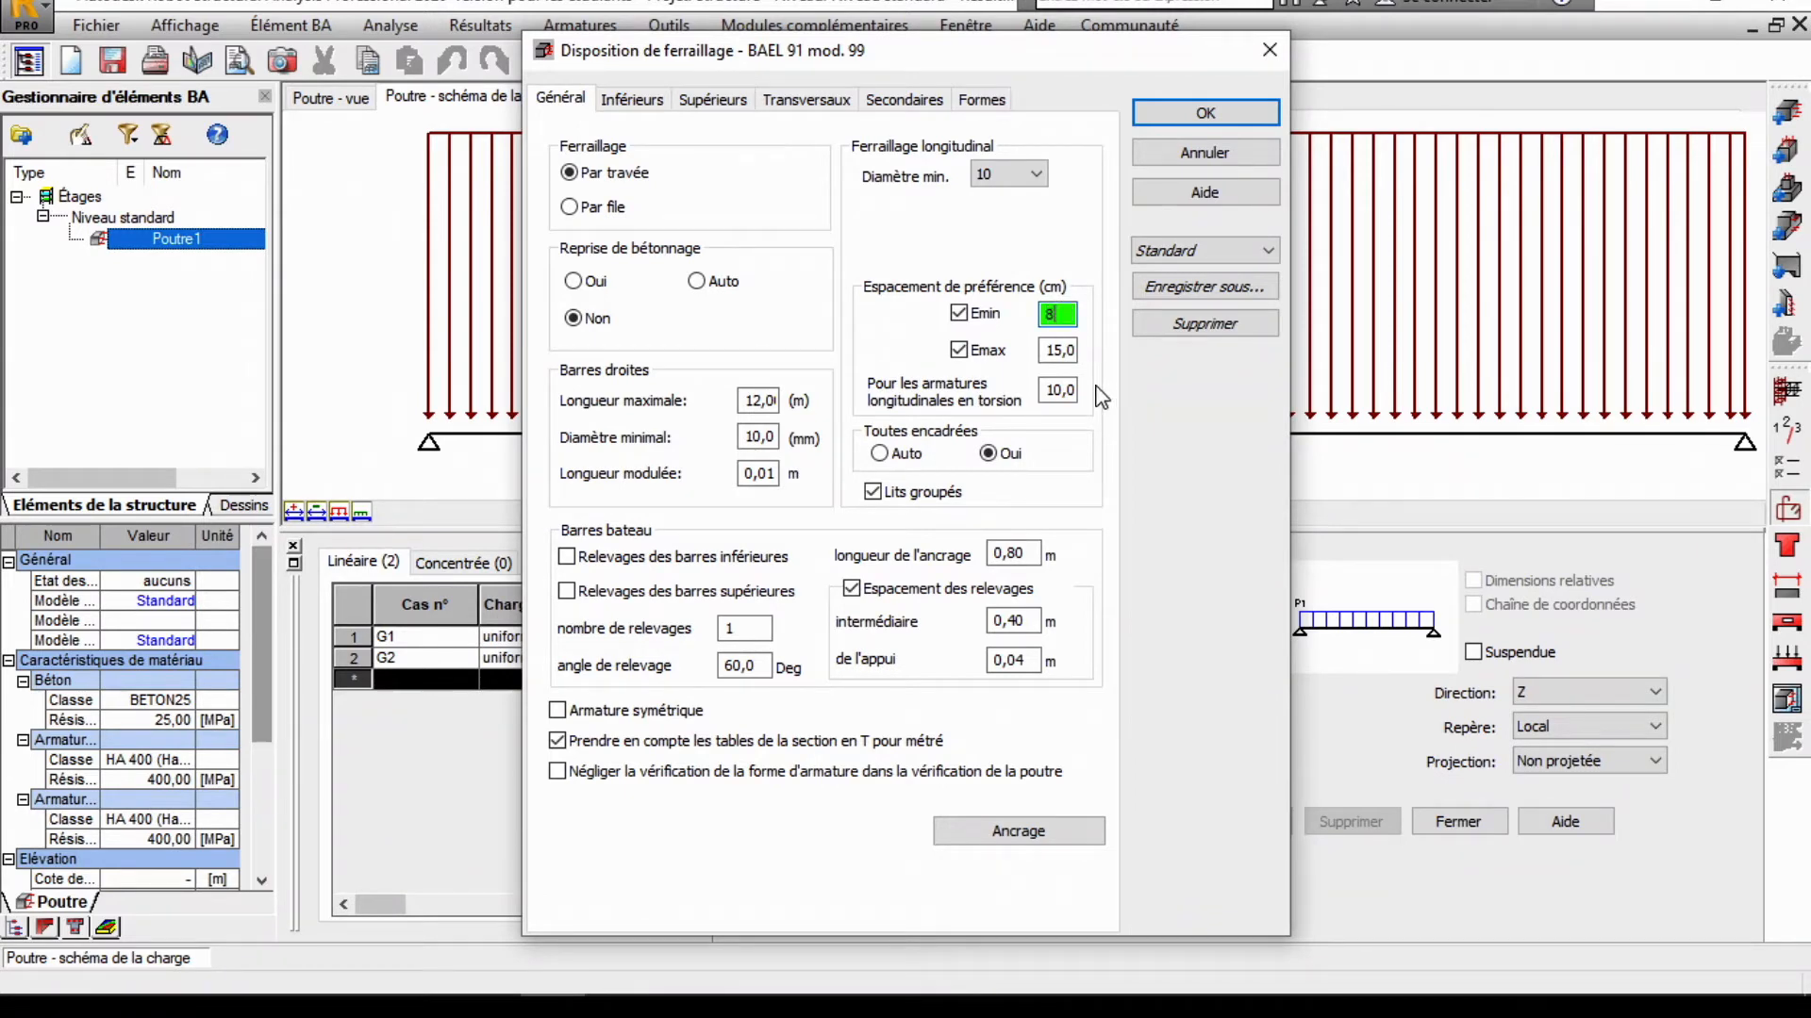
drag(1046, 359, 1091, 359)
text(10)
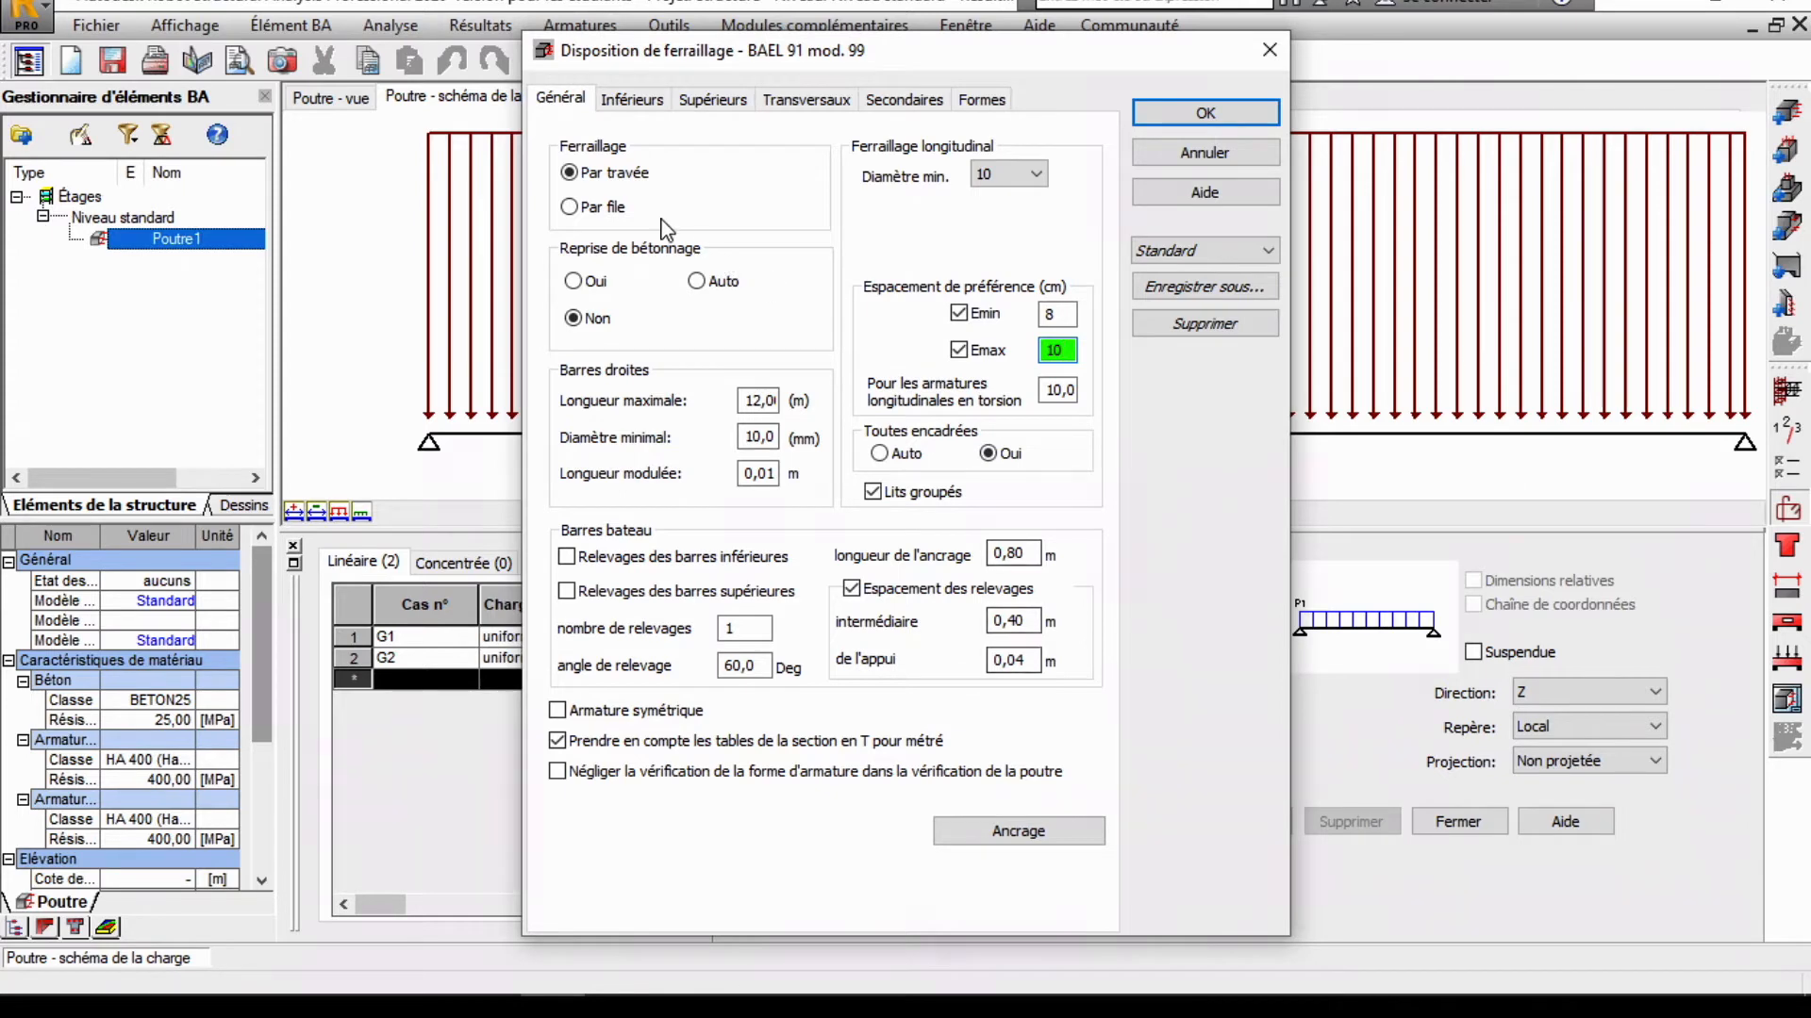
Step: Check the bottom, top and transverse reinforcement parameters, including the available stirrup spacings, and accept the layout settings
click(632, 99)
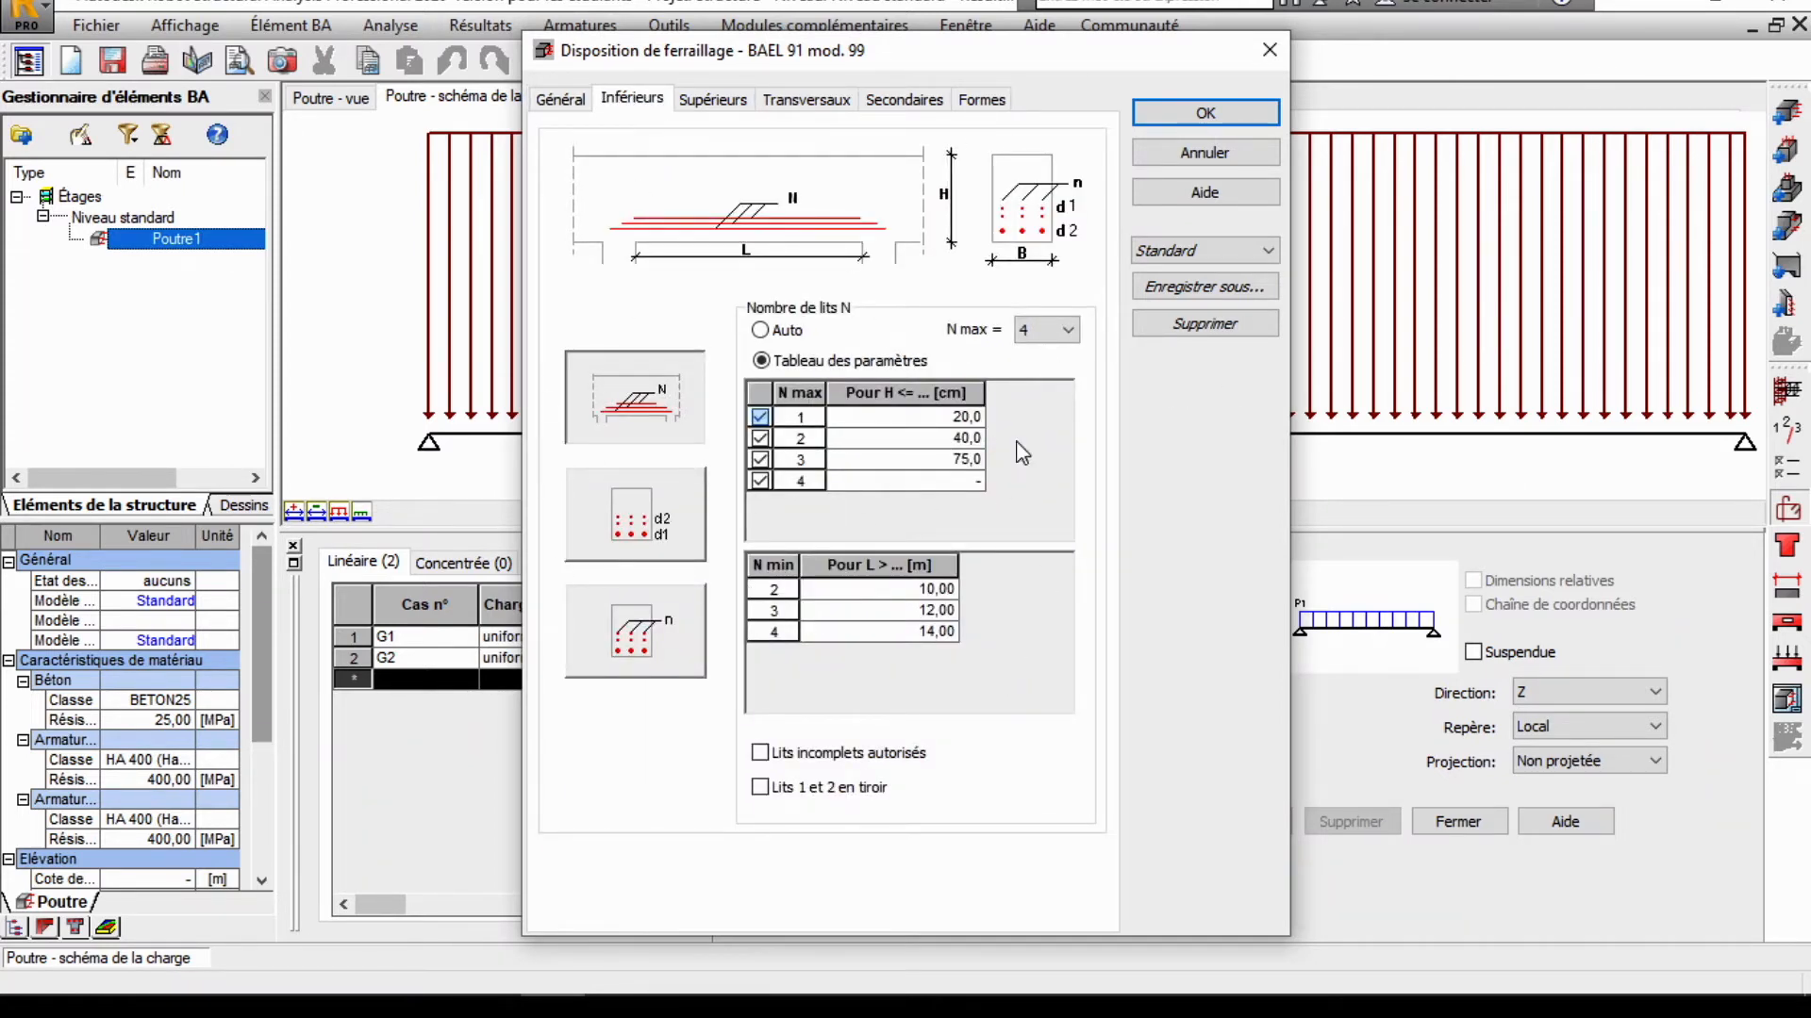
click(735, 102)
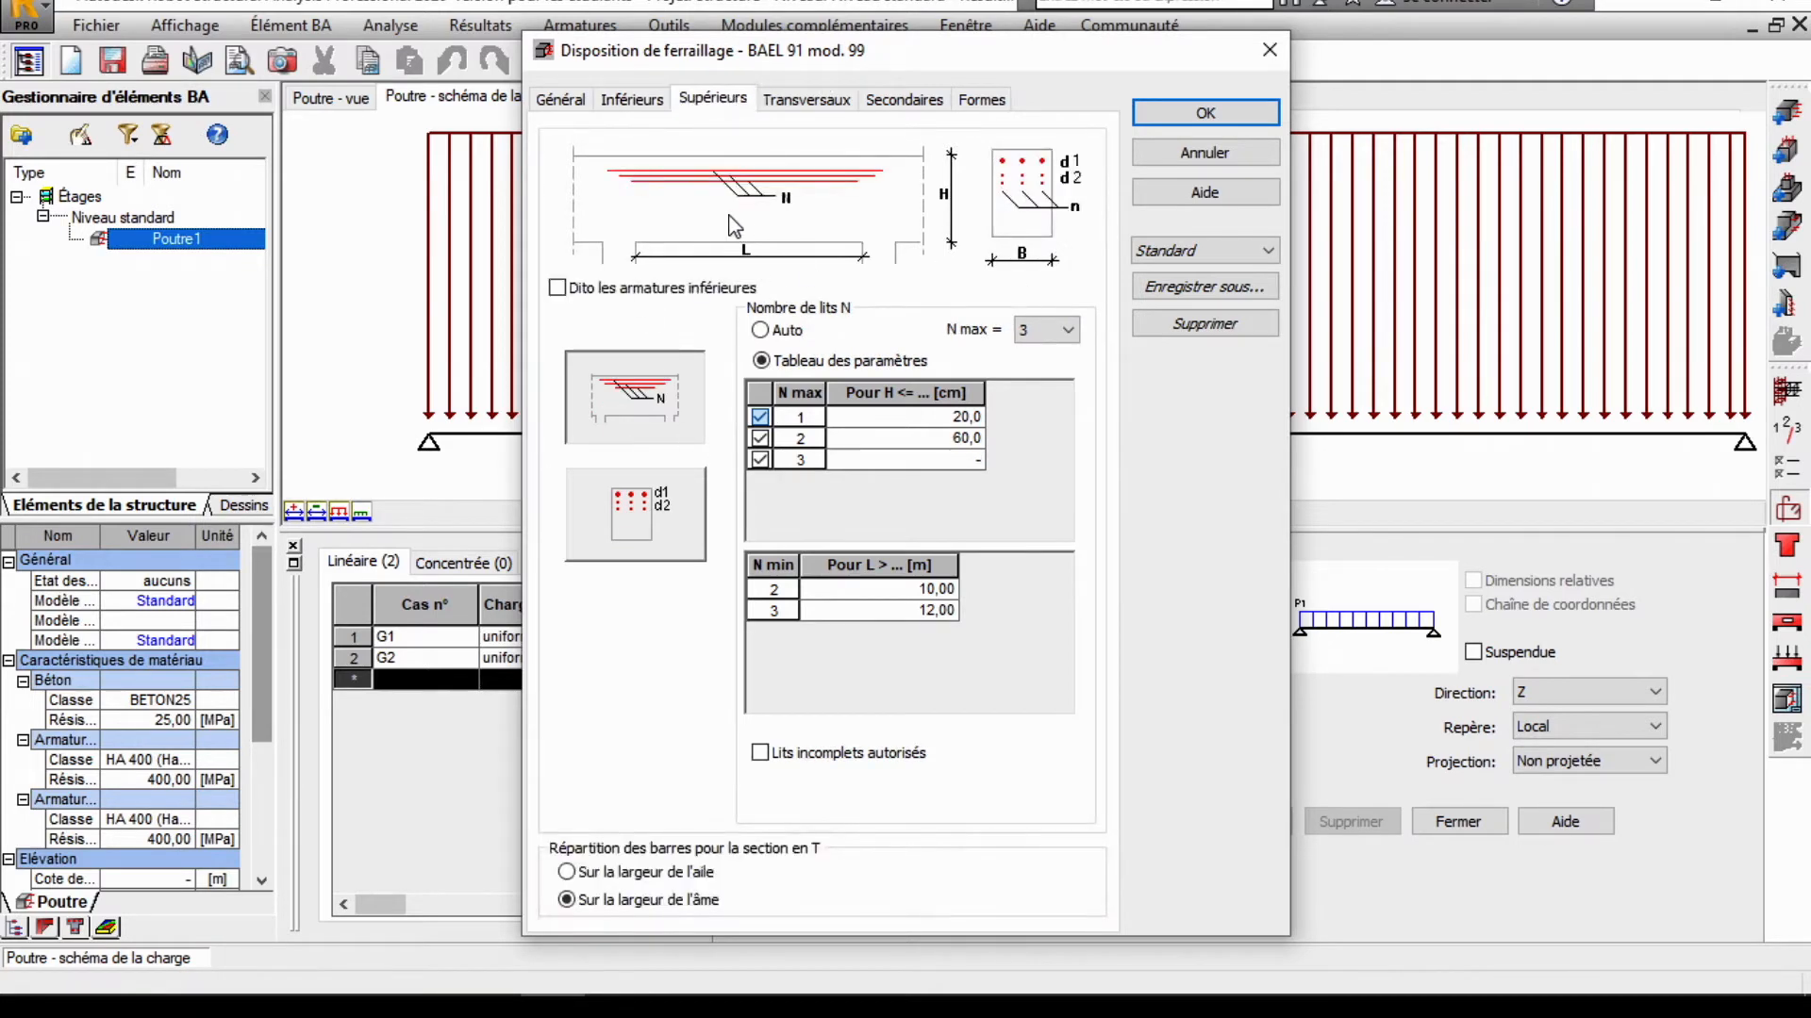
click(806, 100)
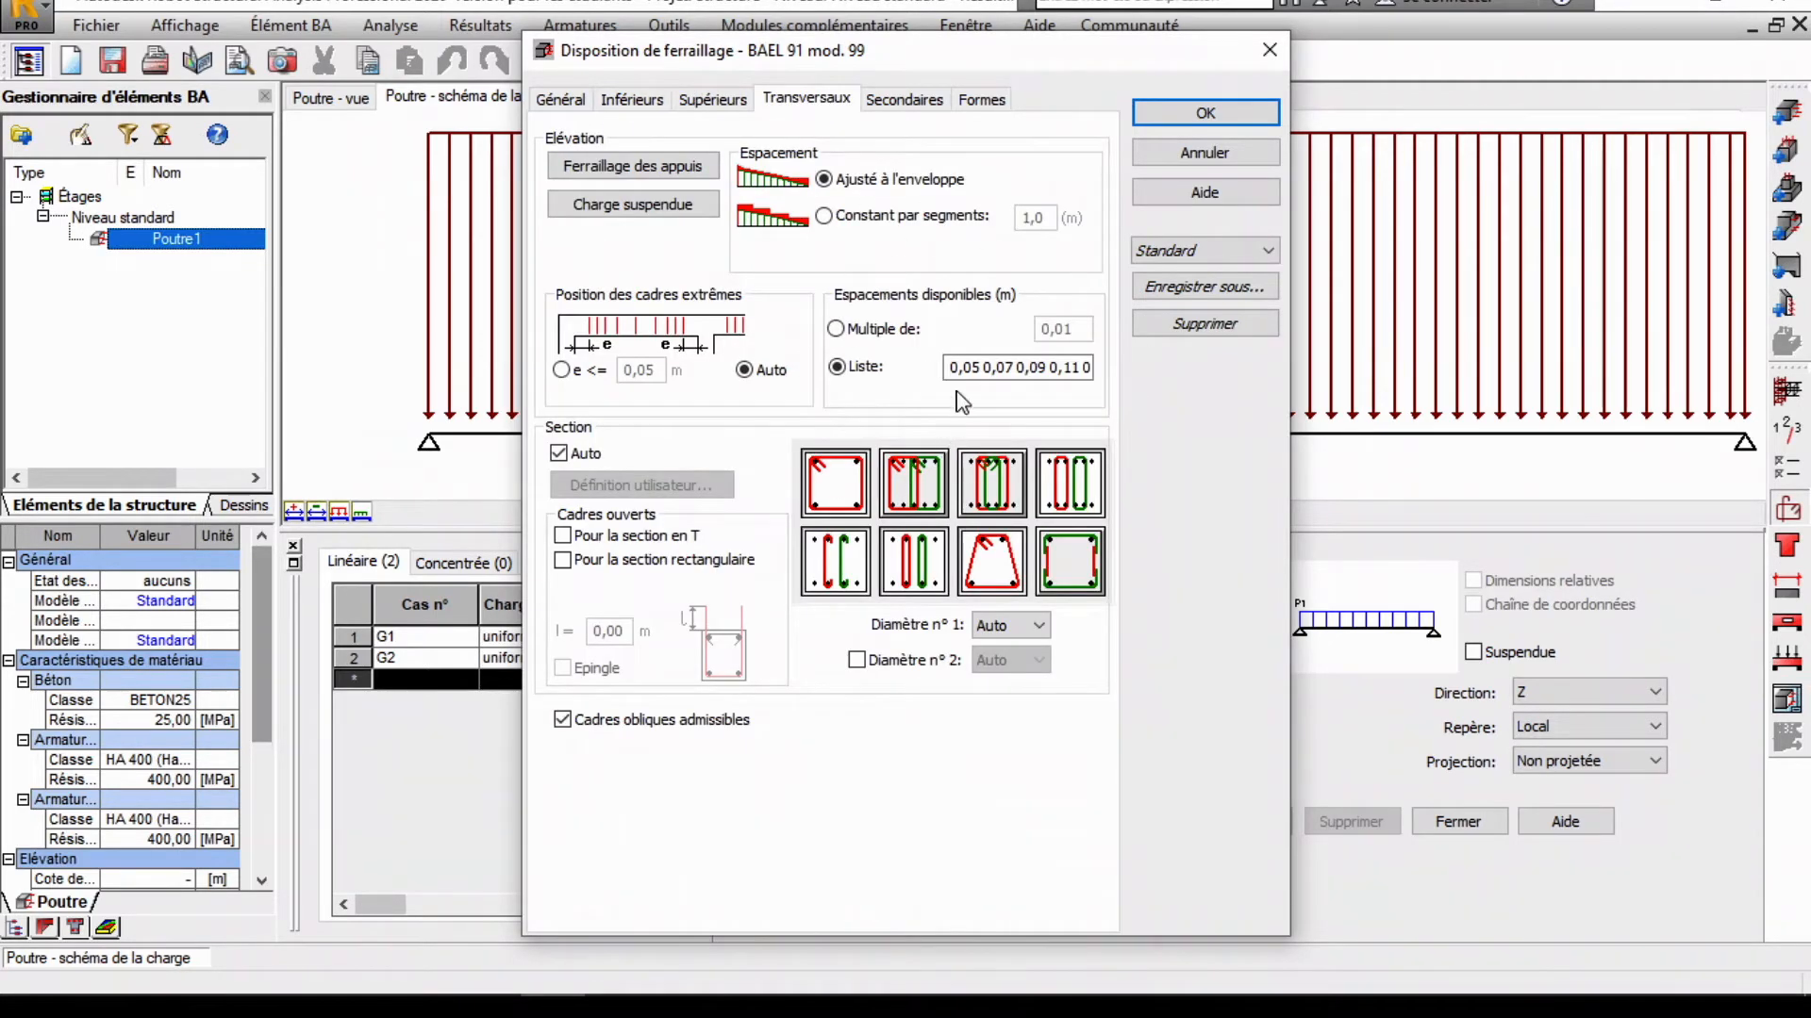
drag(948, 377, 1160, 372)
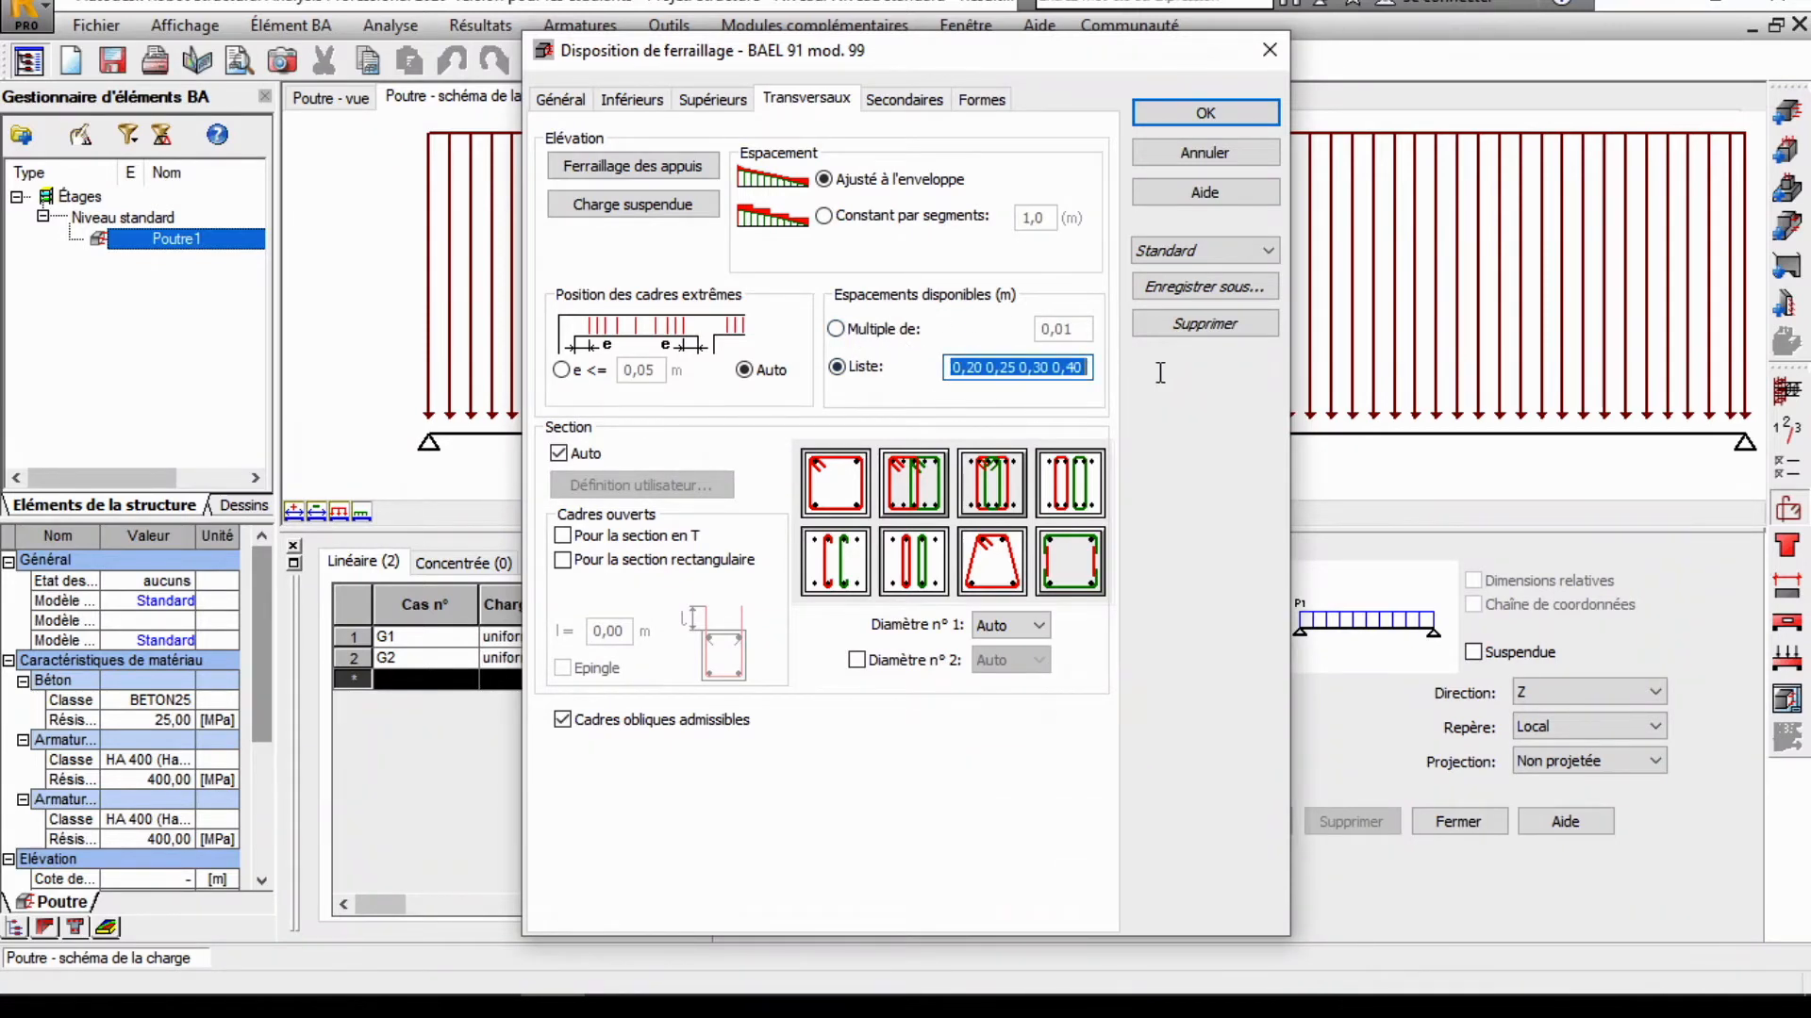
click(1067, 374)
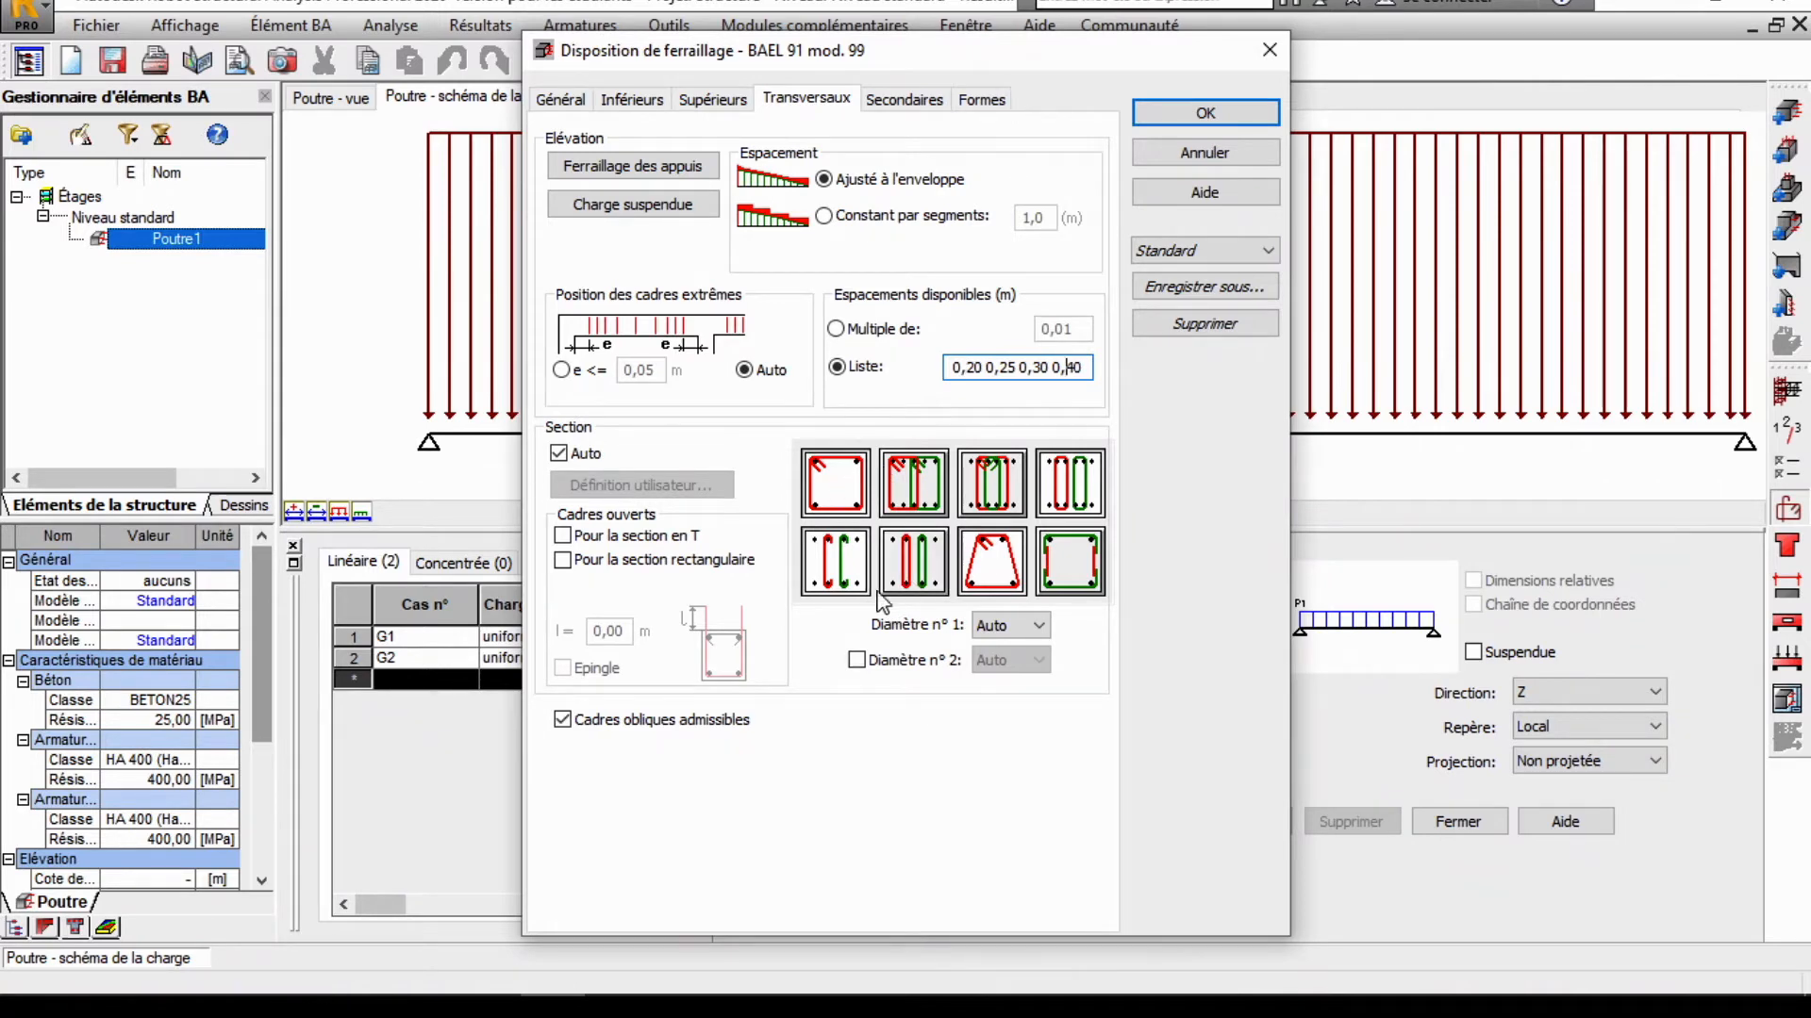
click(1190, 111)
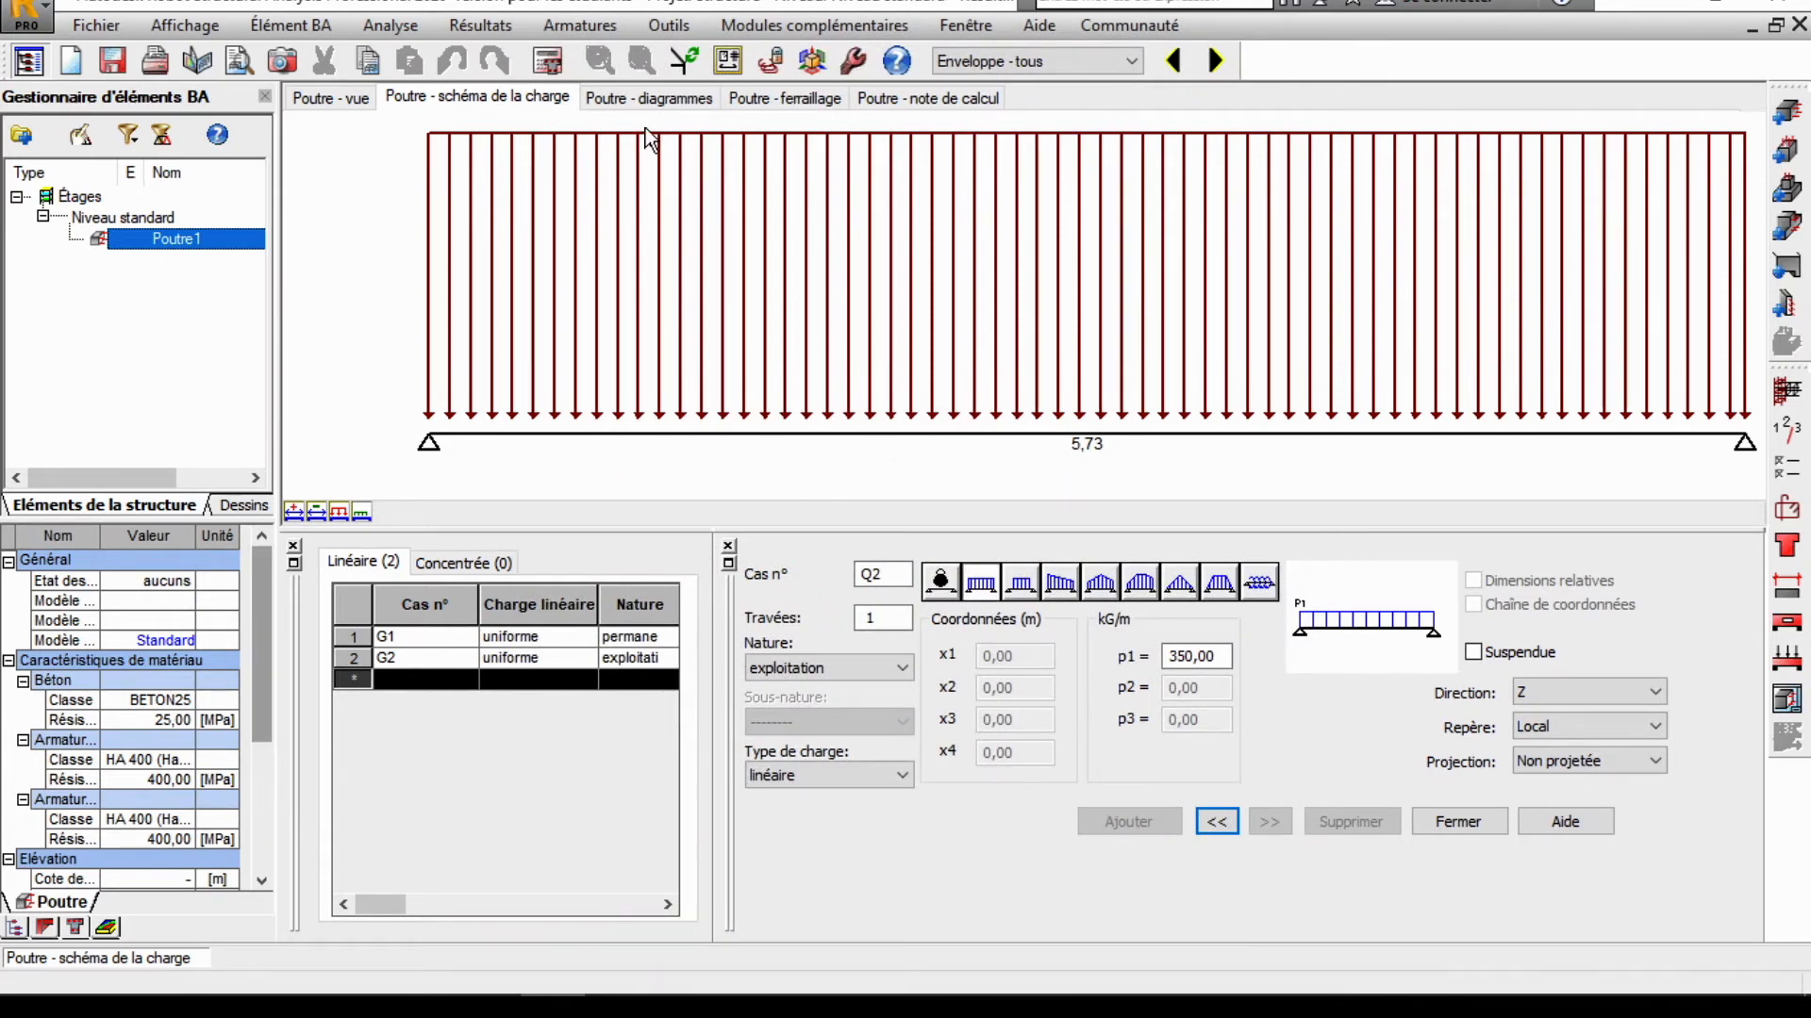
Step: Calculate the beam and examine its ELU bending moment and shear force diagrams
click(649, 97)
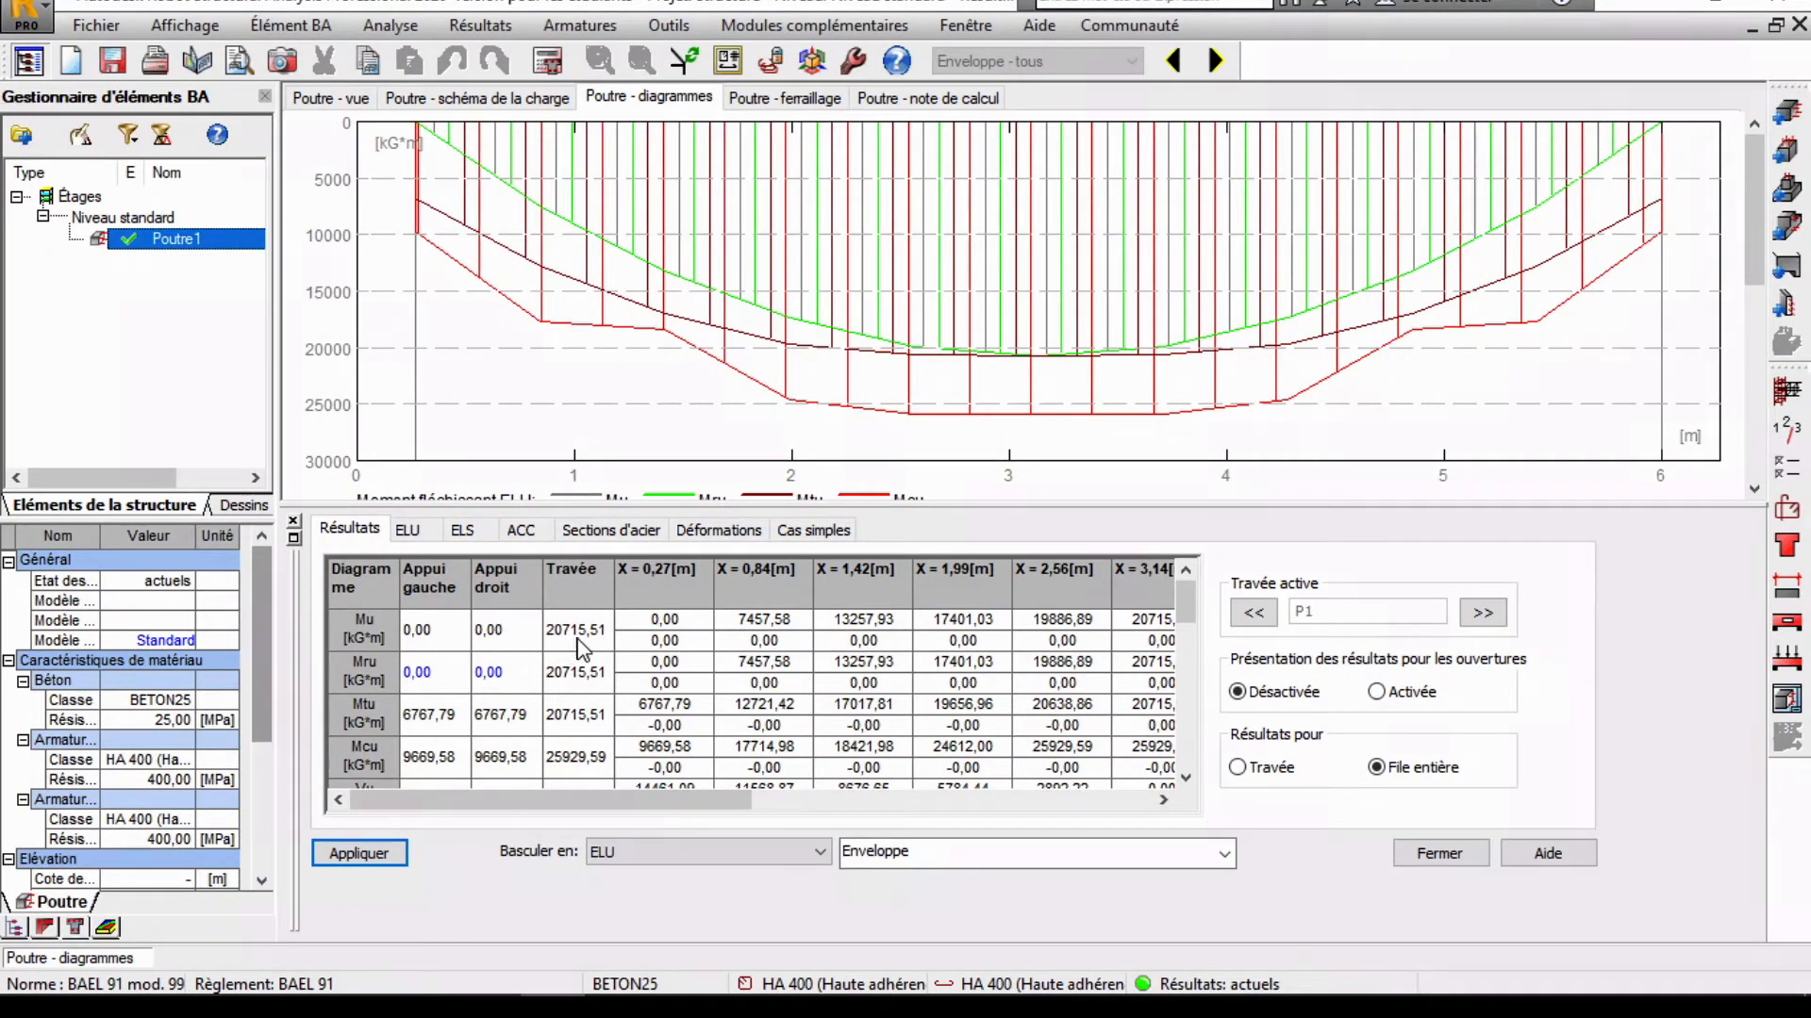
click(408, 530)
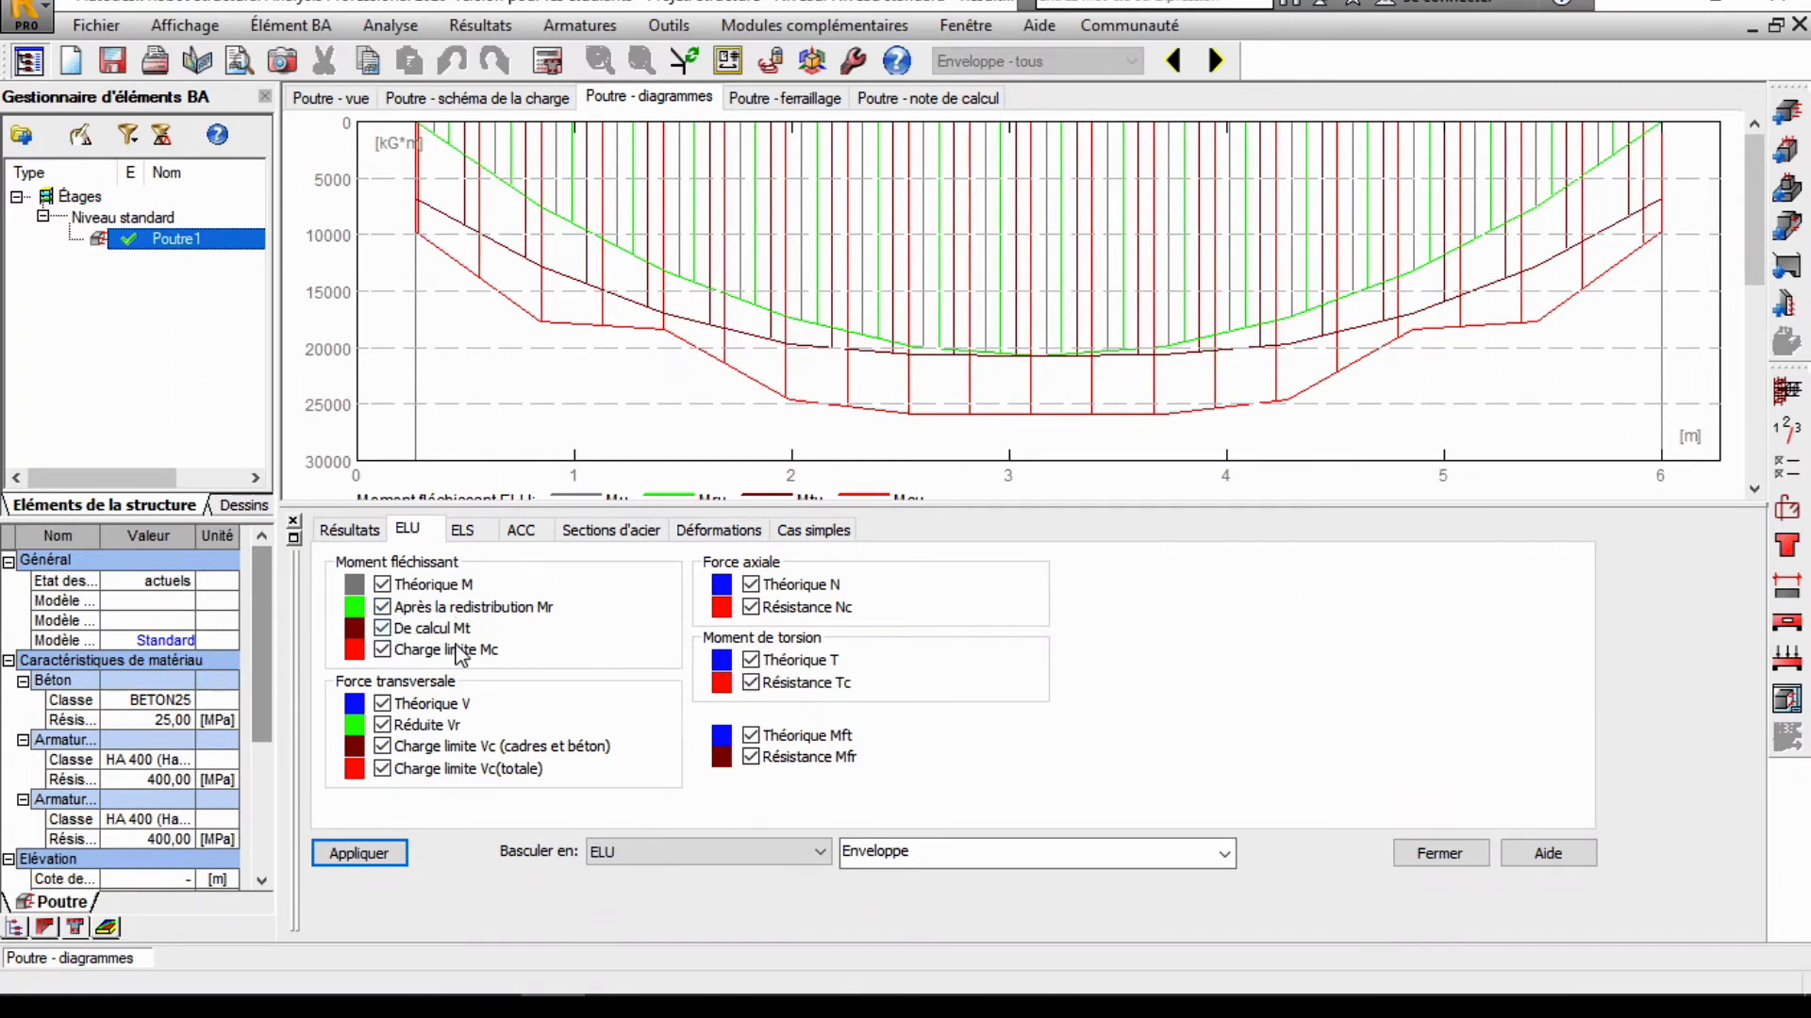
mouse_move(581, 275)
mouse_move(442, 288)
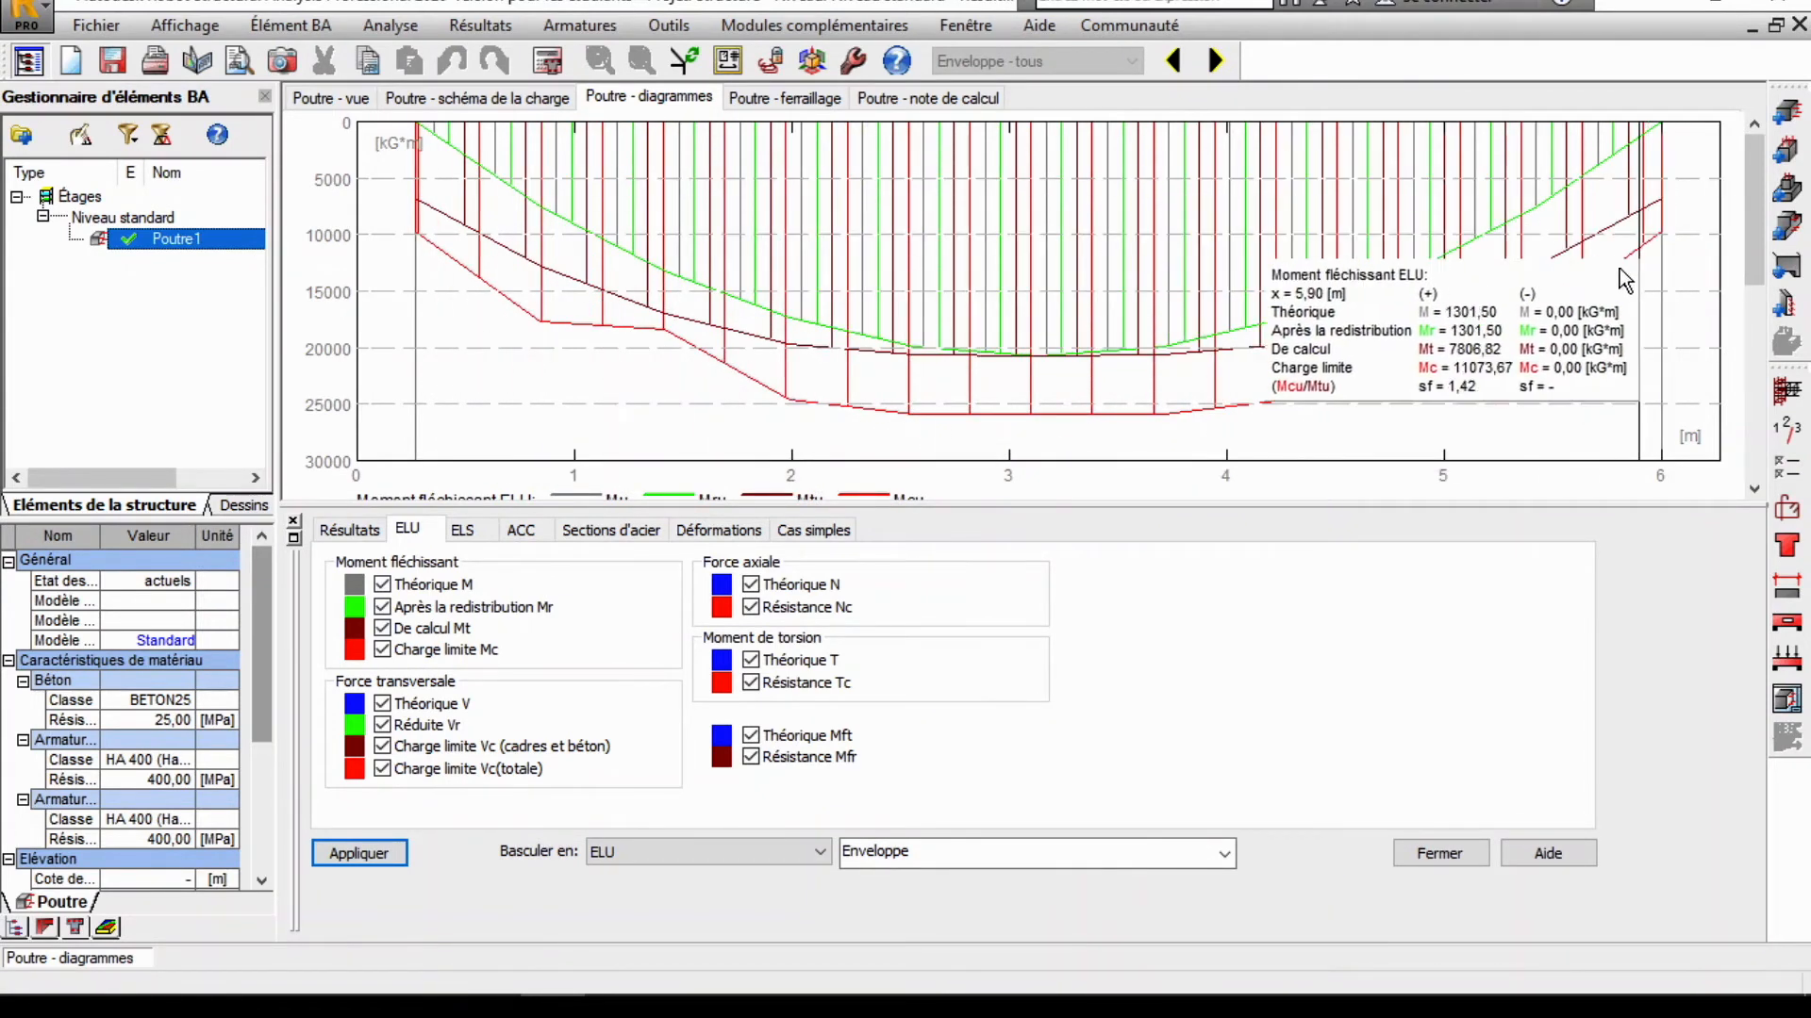
drag(1752, 215, 1752, 394)
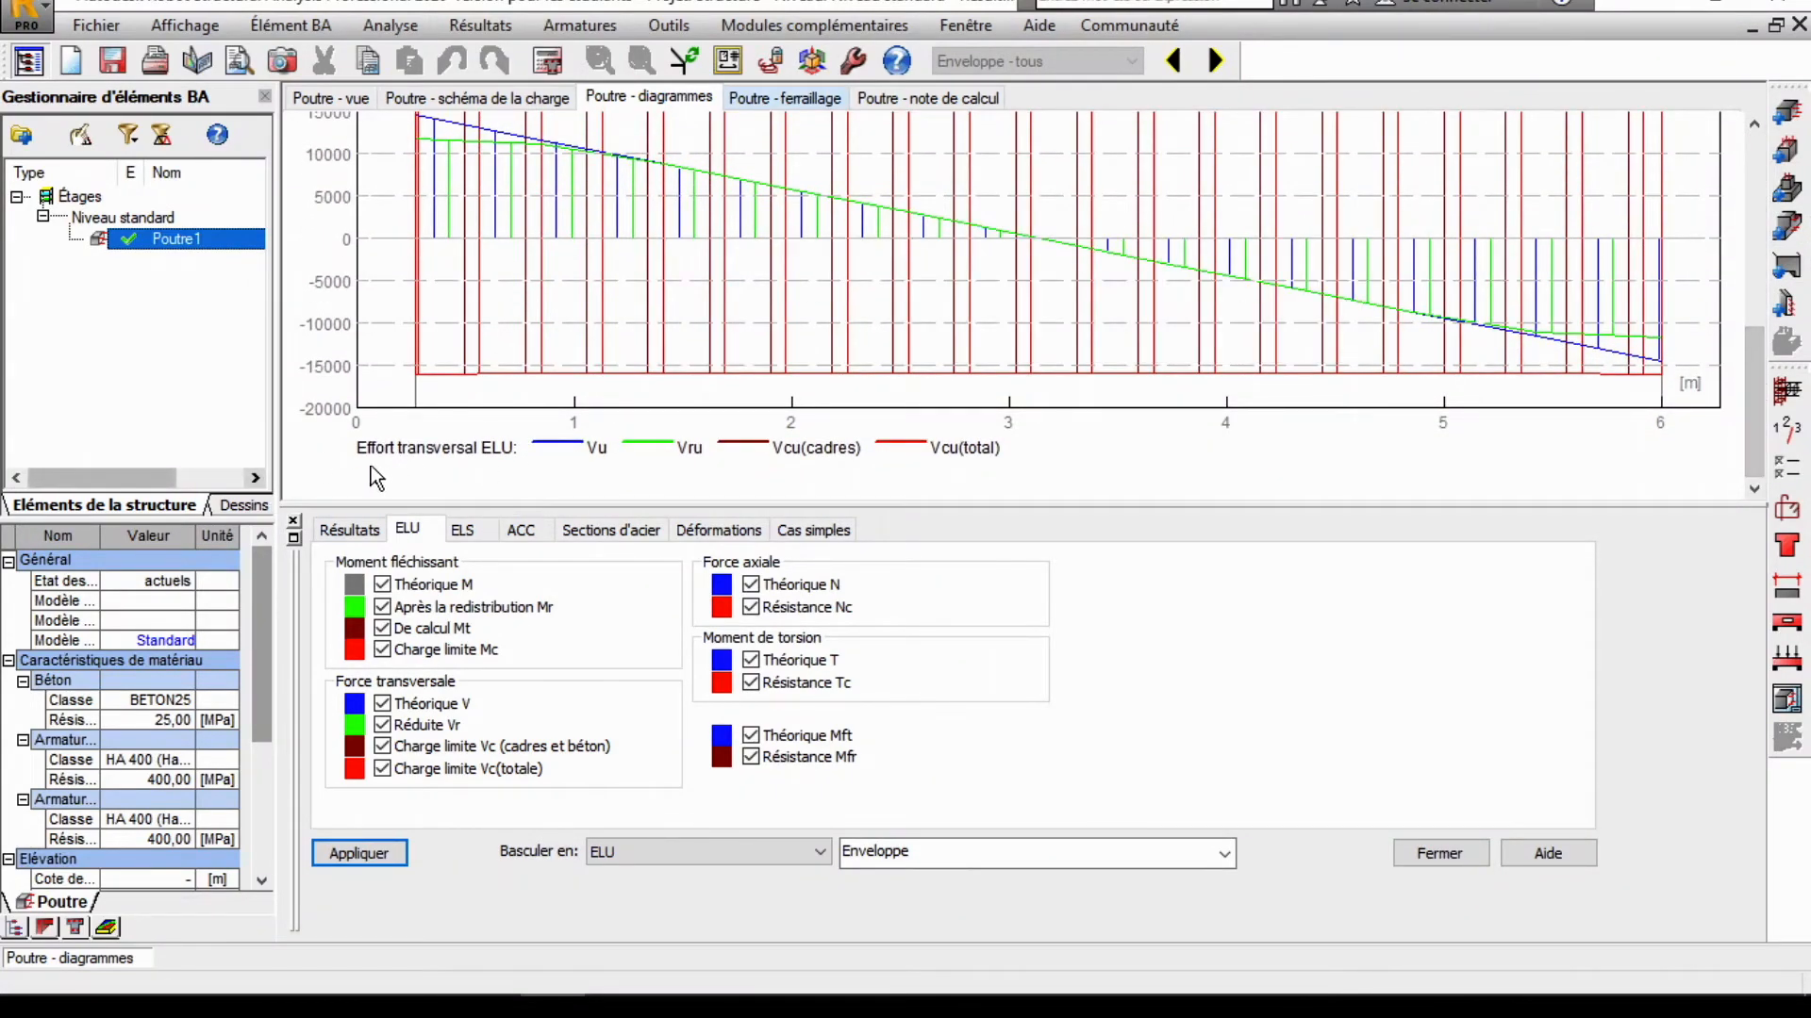
drag(1746, 387, 1746, 198)
Step: Examine the table of ELU moments and shear forces along the span alongside the shear force diagram
click(347, 530)
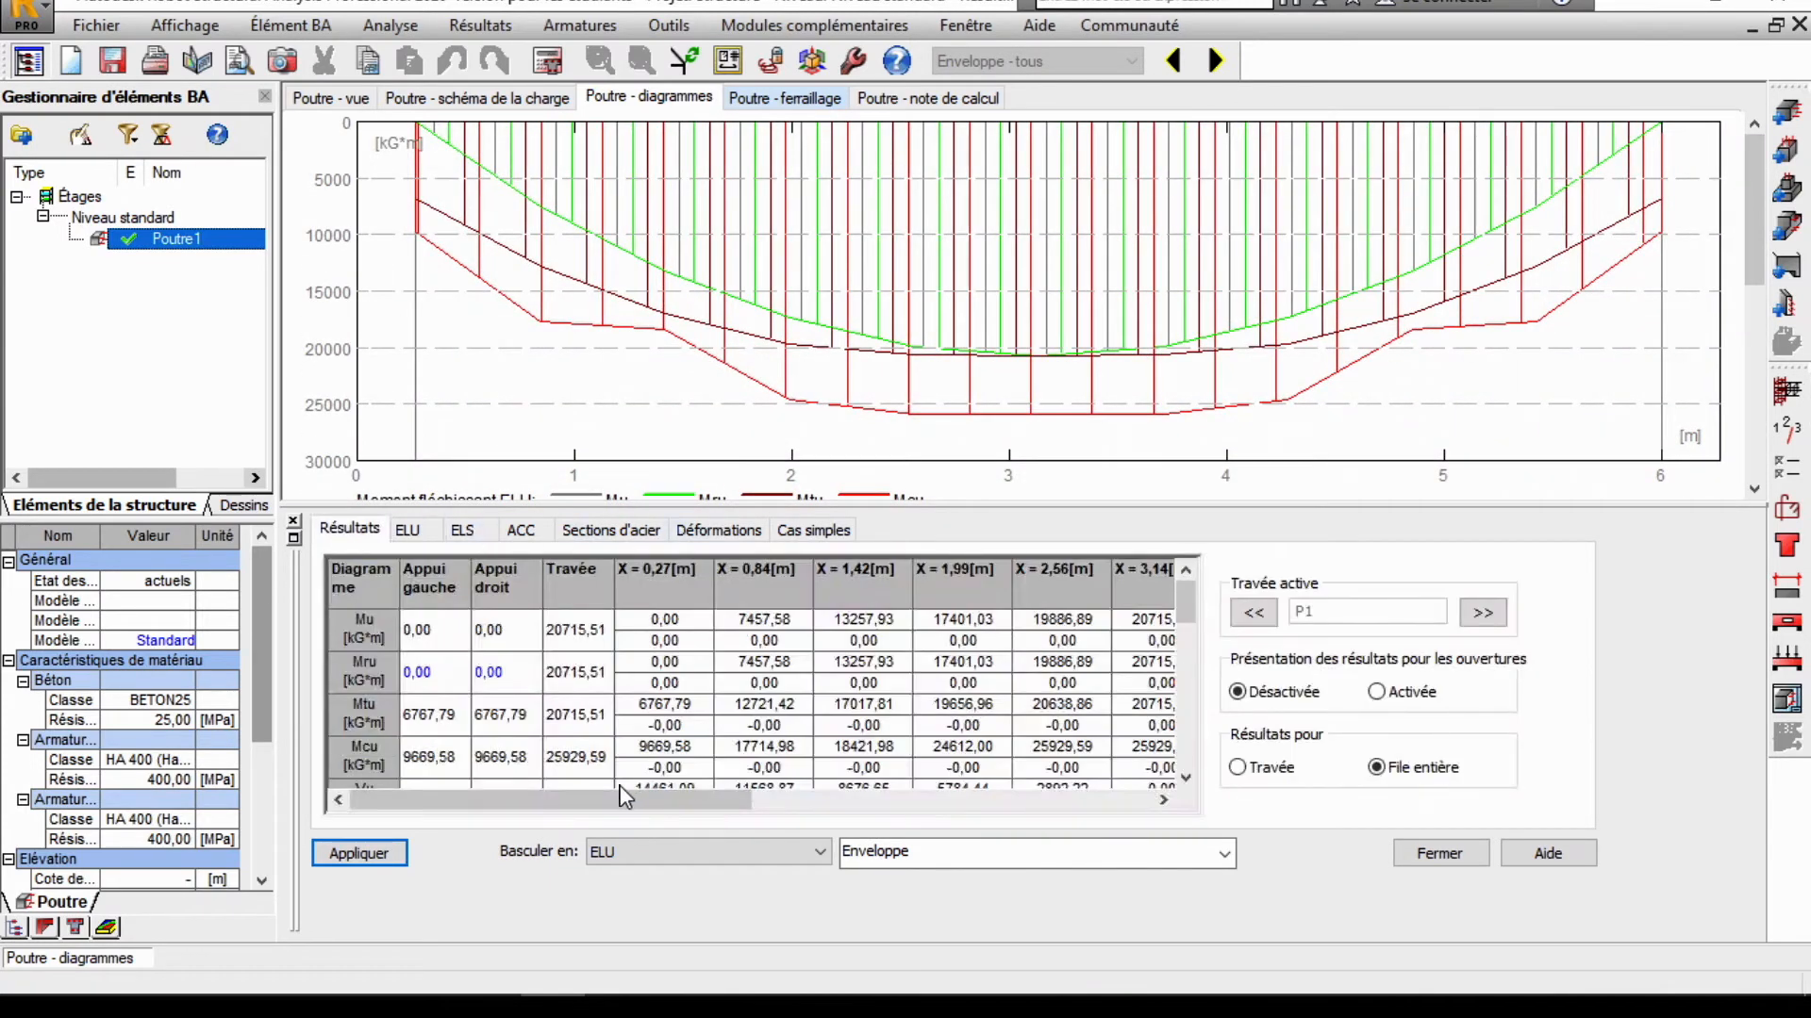
drag(623, 797, 1024, 798)
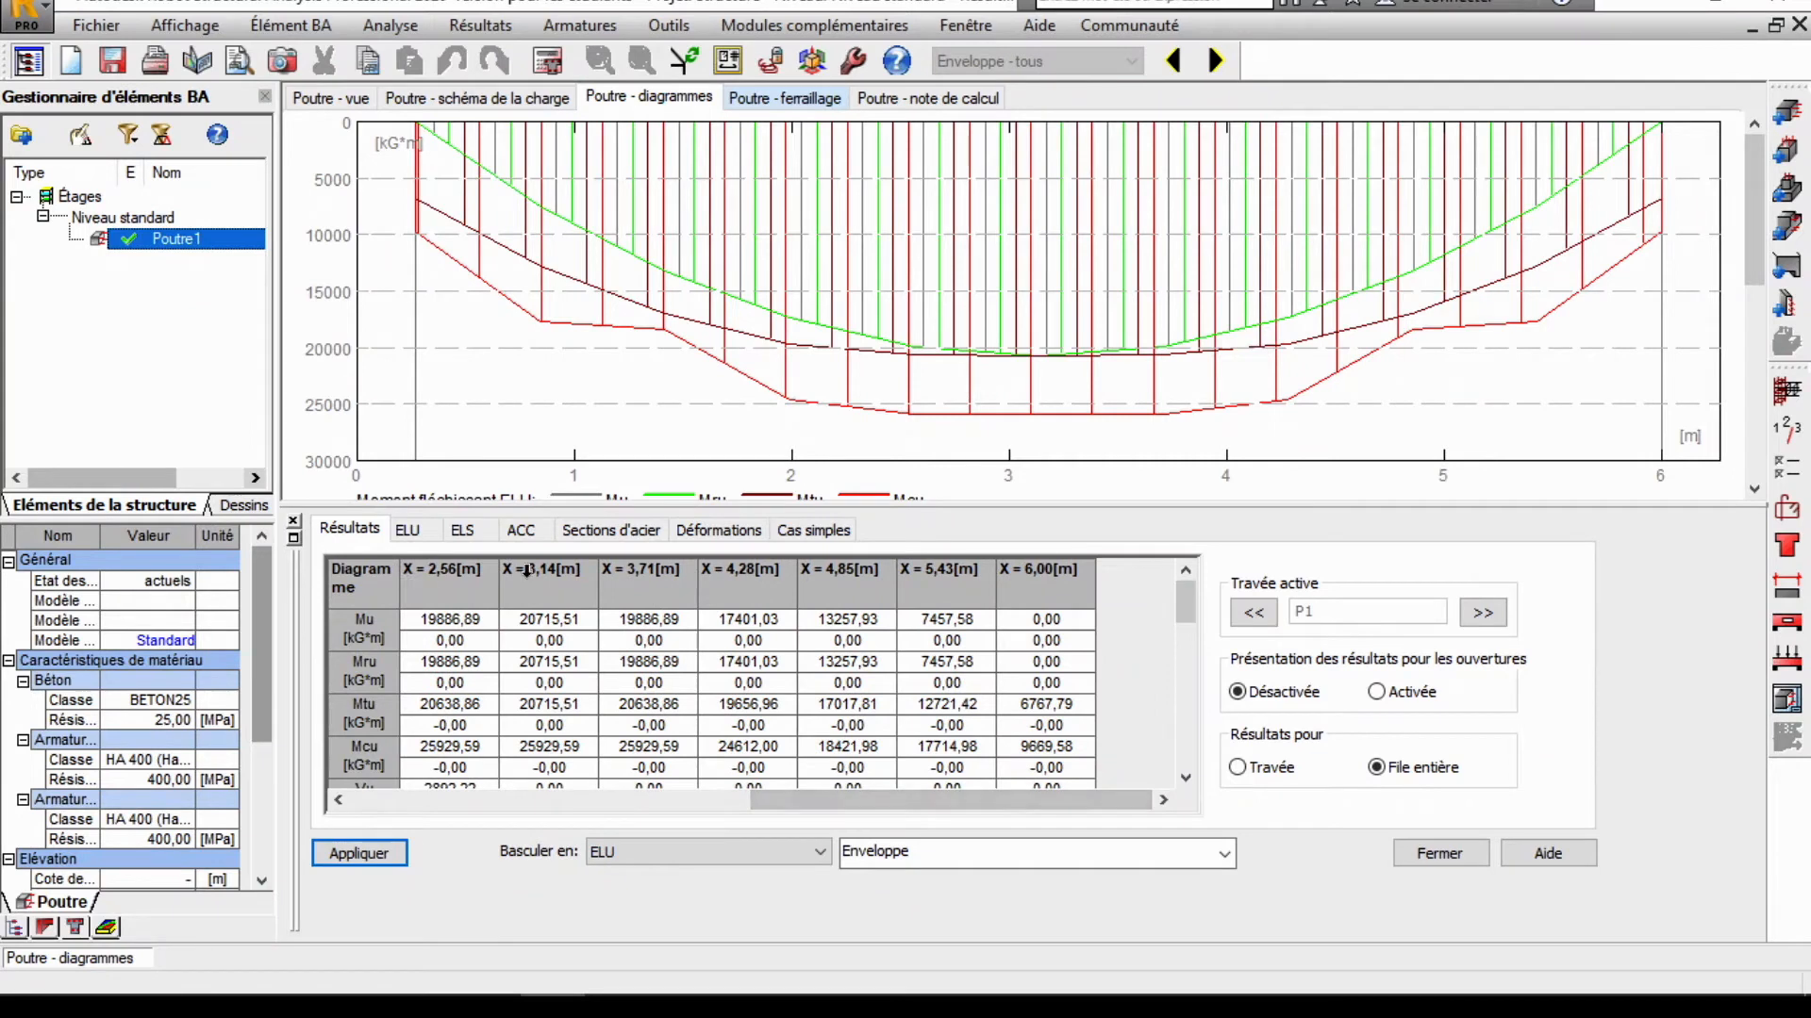
drag(1077, 802, 678, 802)
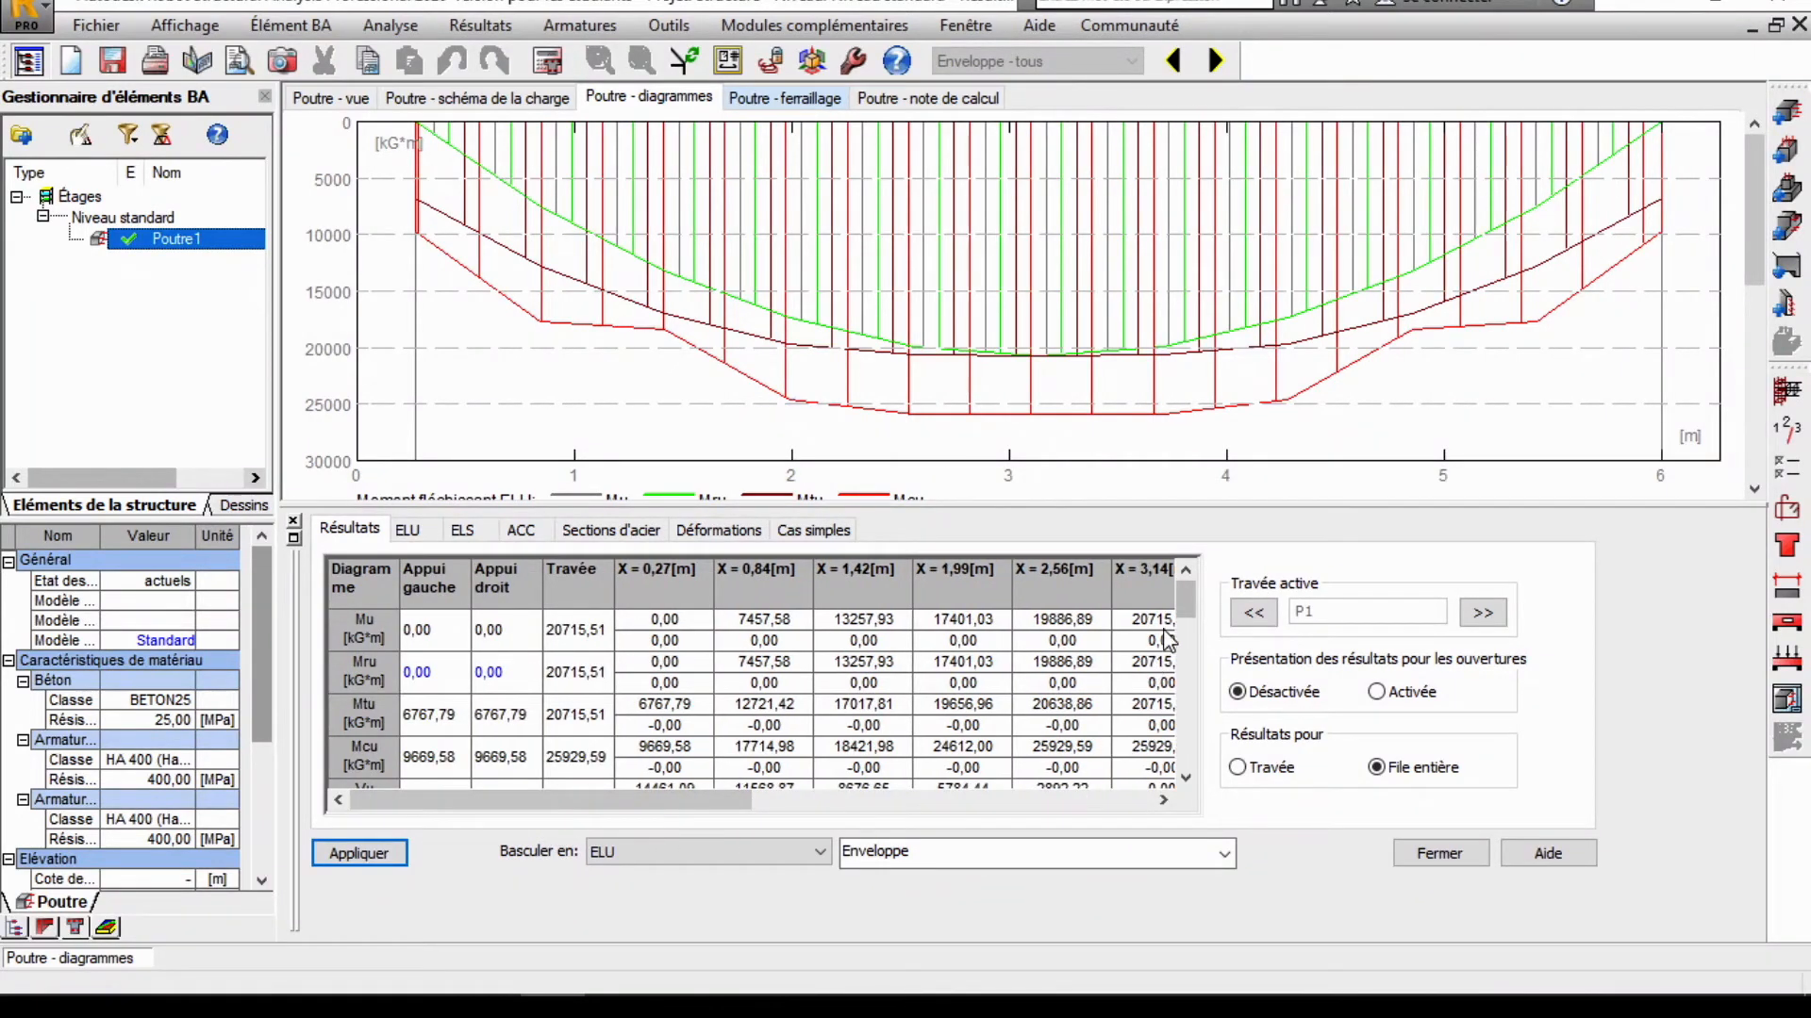
drag(1185, 599, 1185, 632)
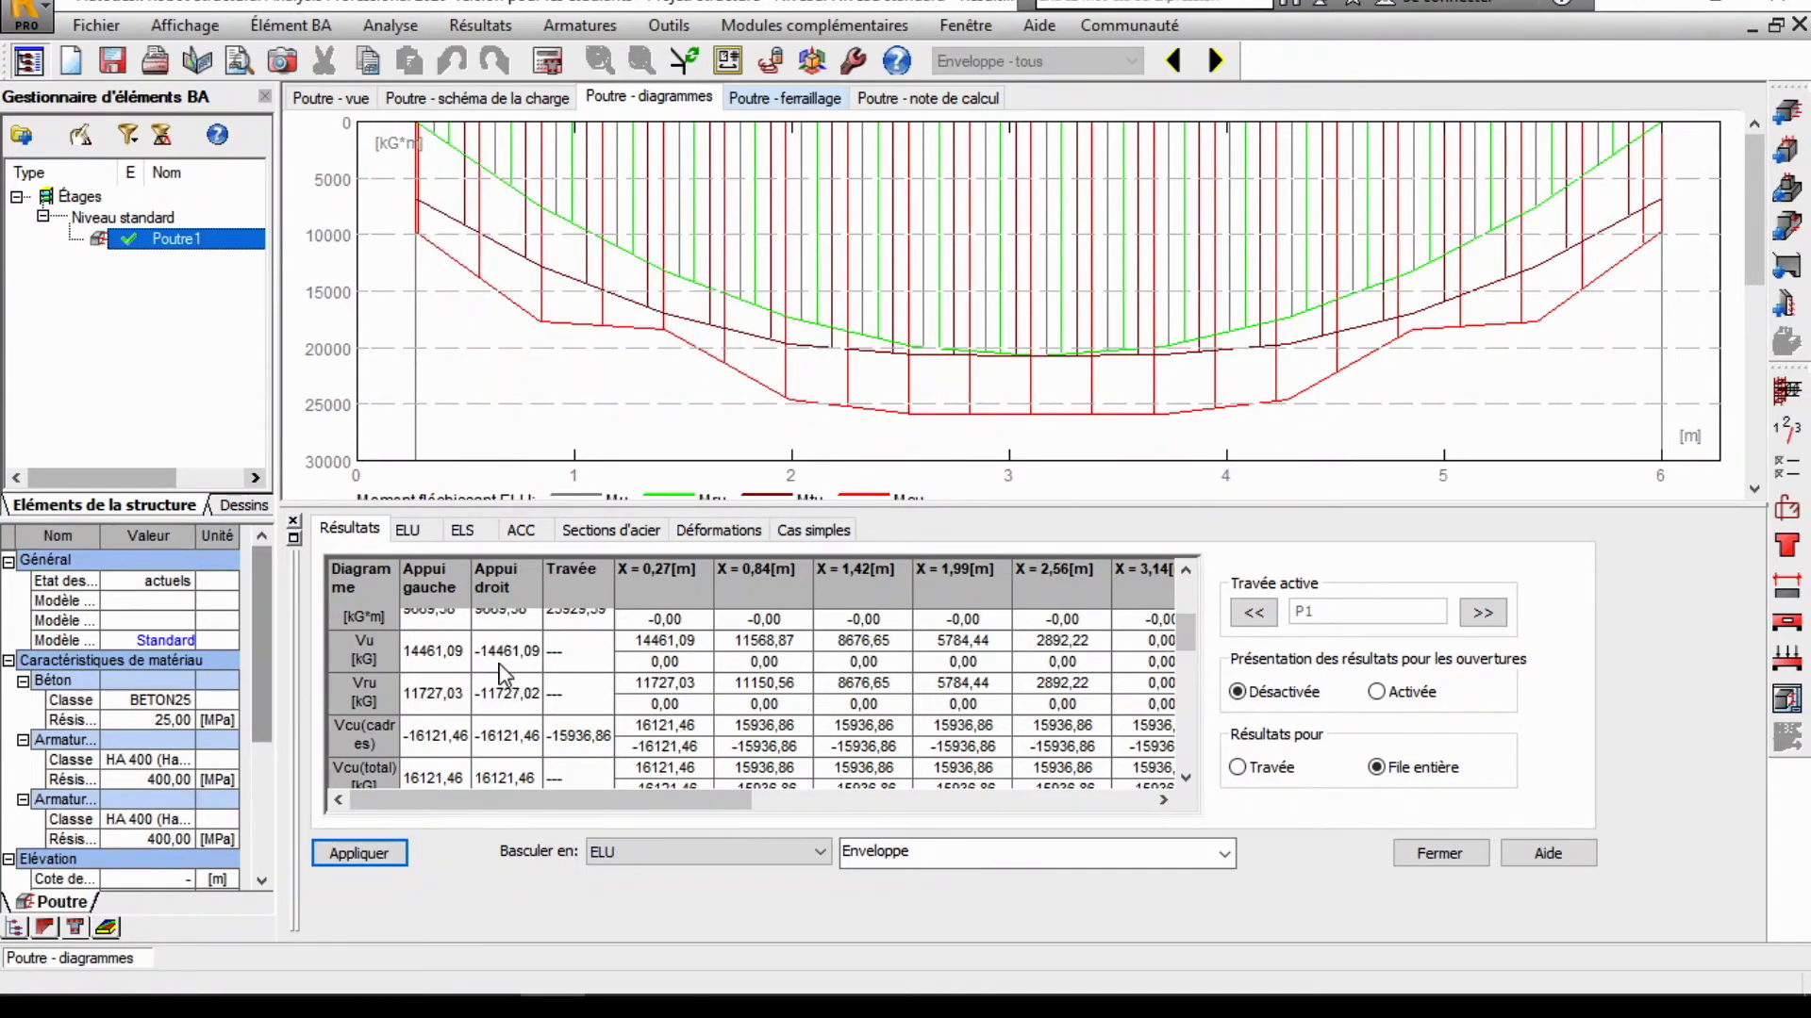
drag(1752, 222, 1760, 384)
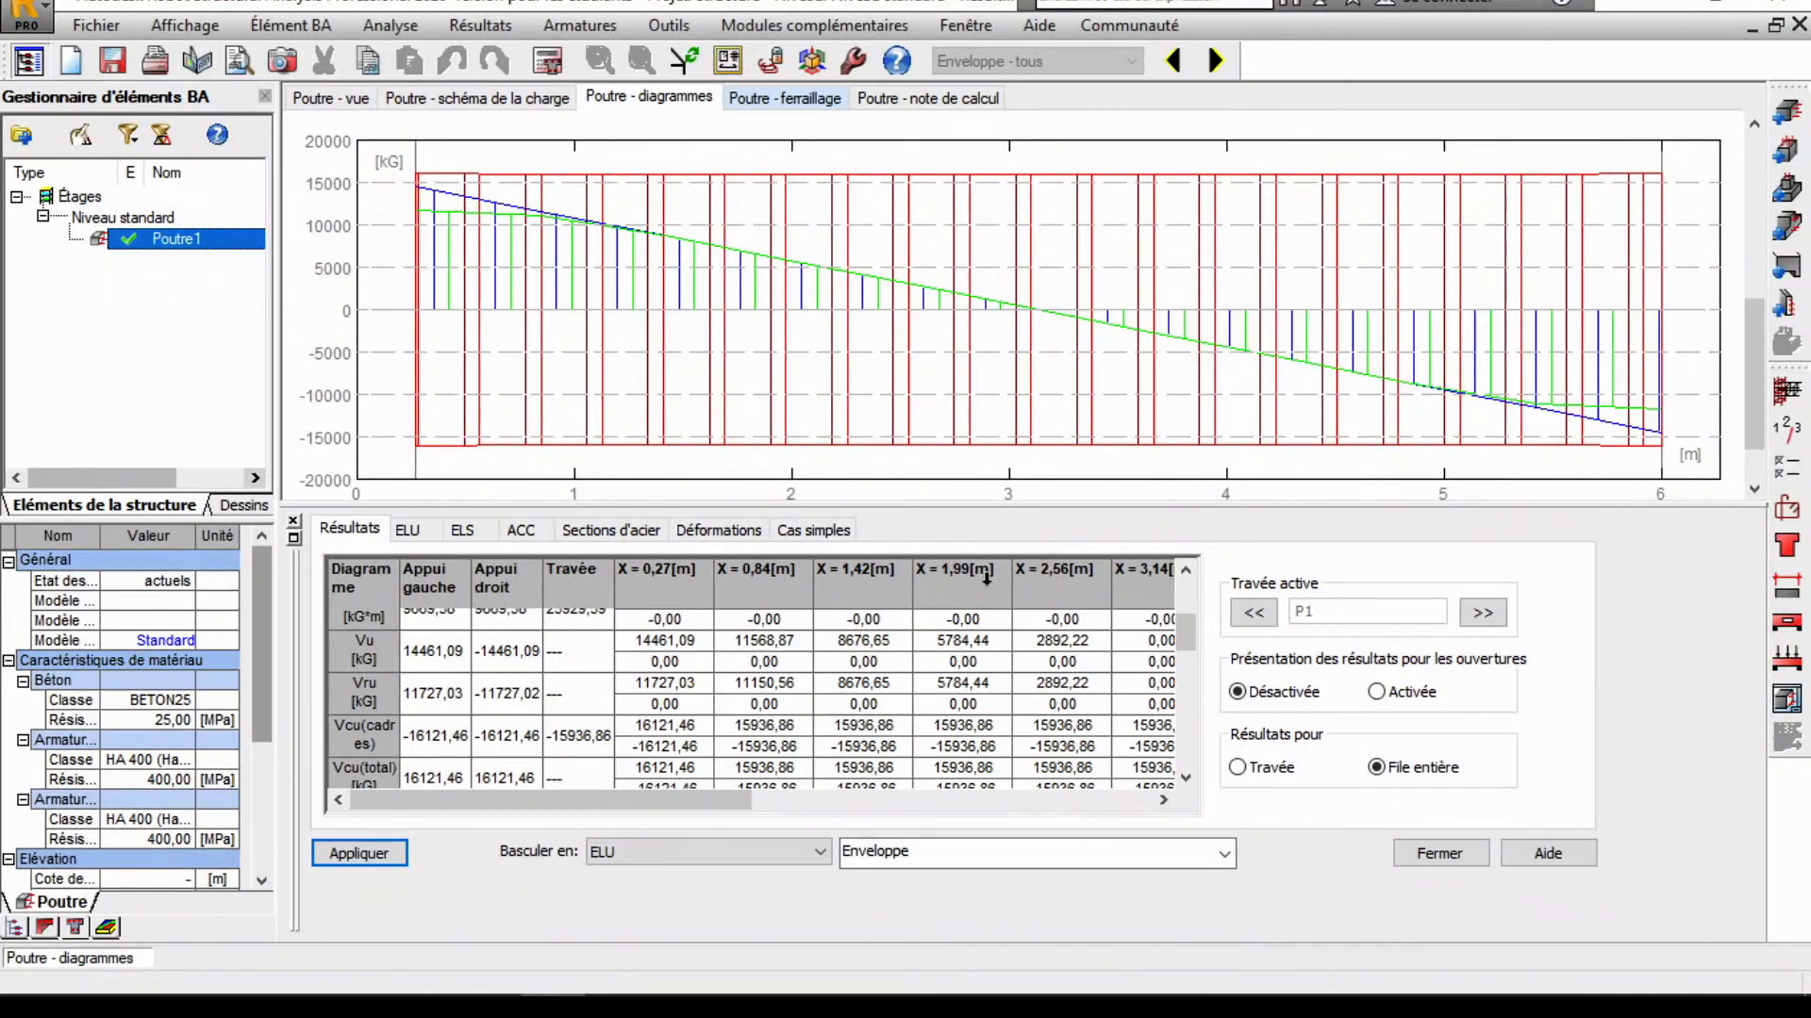
drag(1183, 638, 1179, 518)
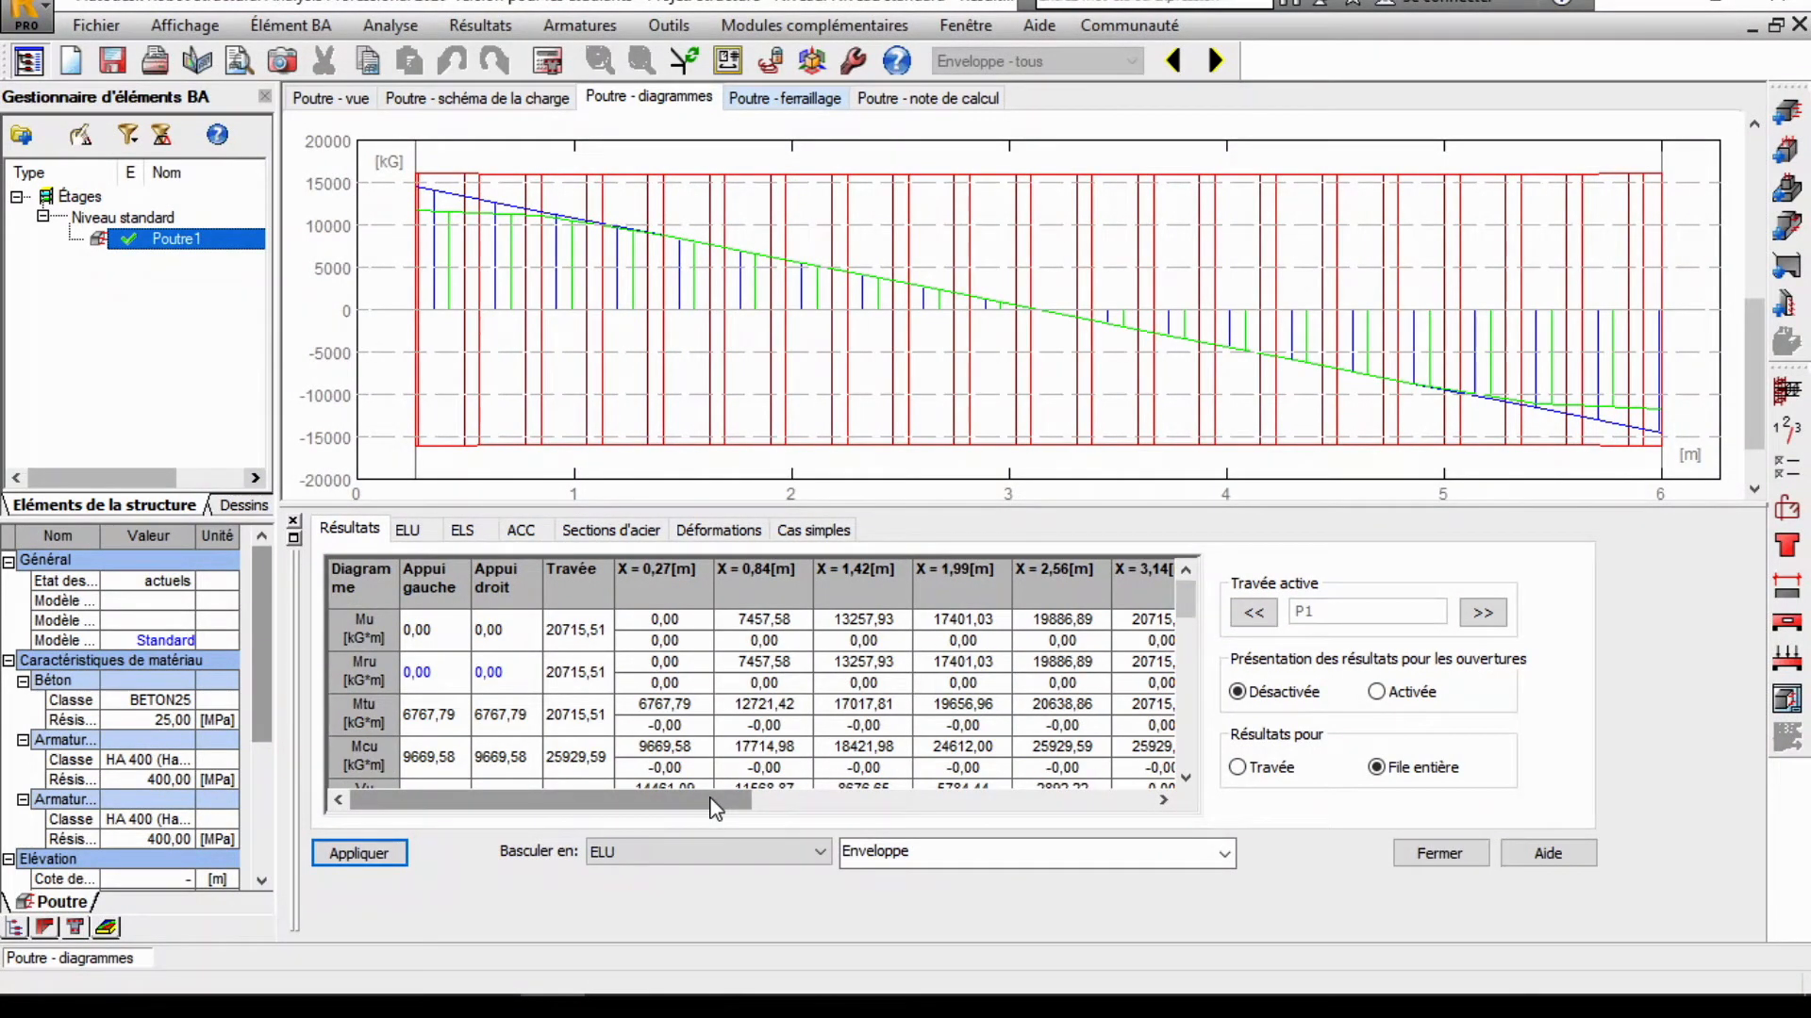
Step: Show the beam's reinforcement in an isometric 3D view and select the lowest layer of bottom main bars to inspect it
click(786, 98)
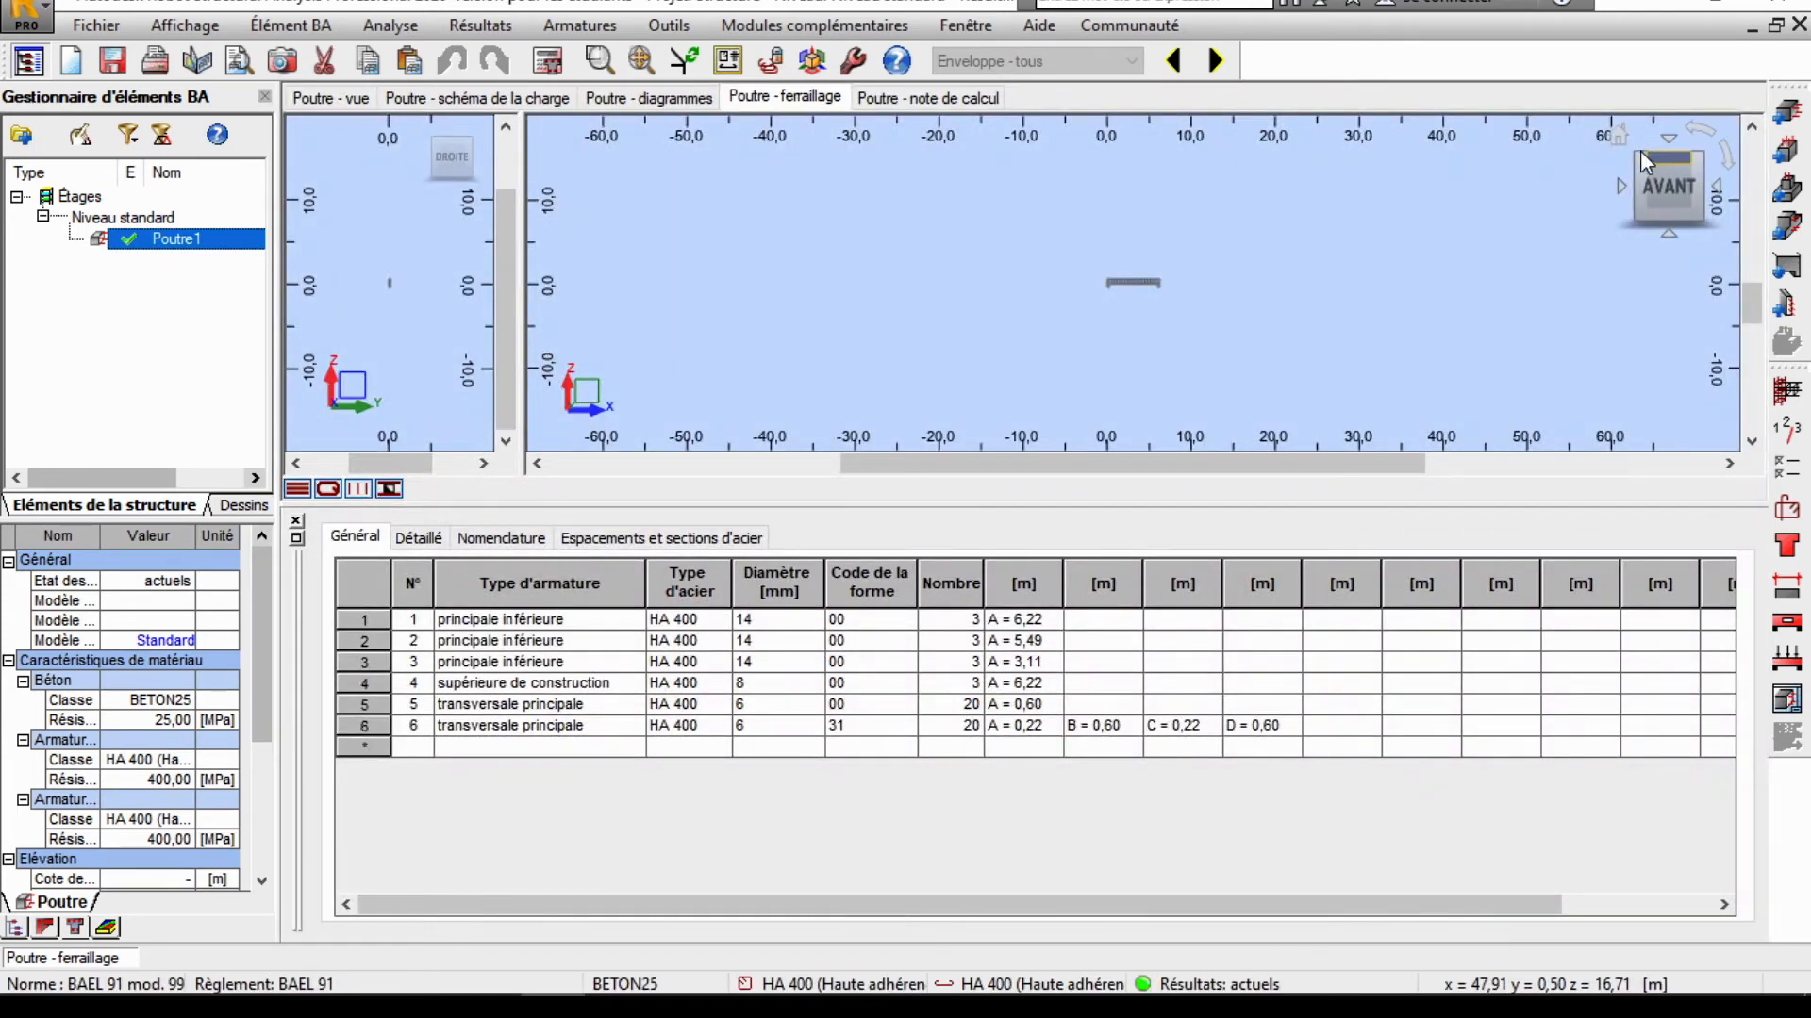
click(1623, 140)
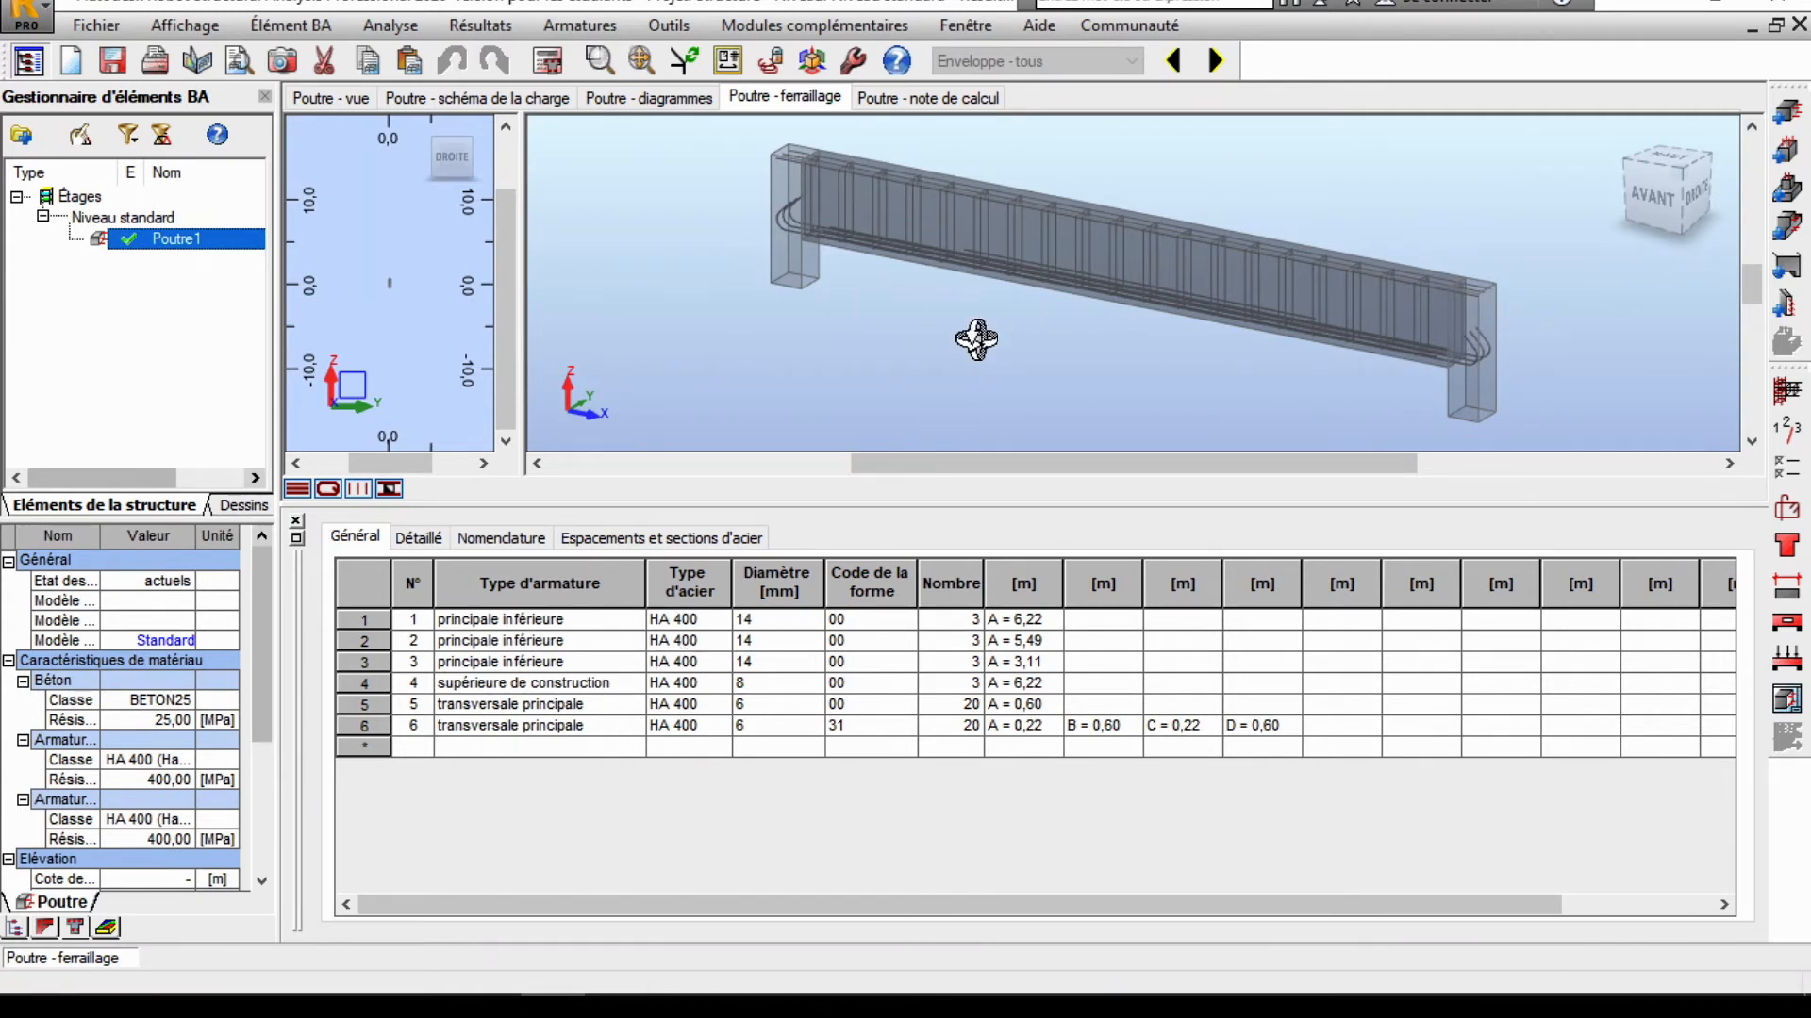
right_click(1195, 351)
click(1267, 364)
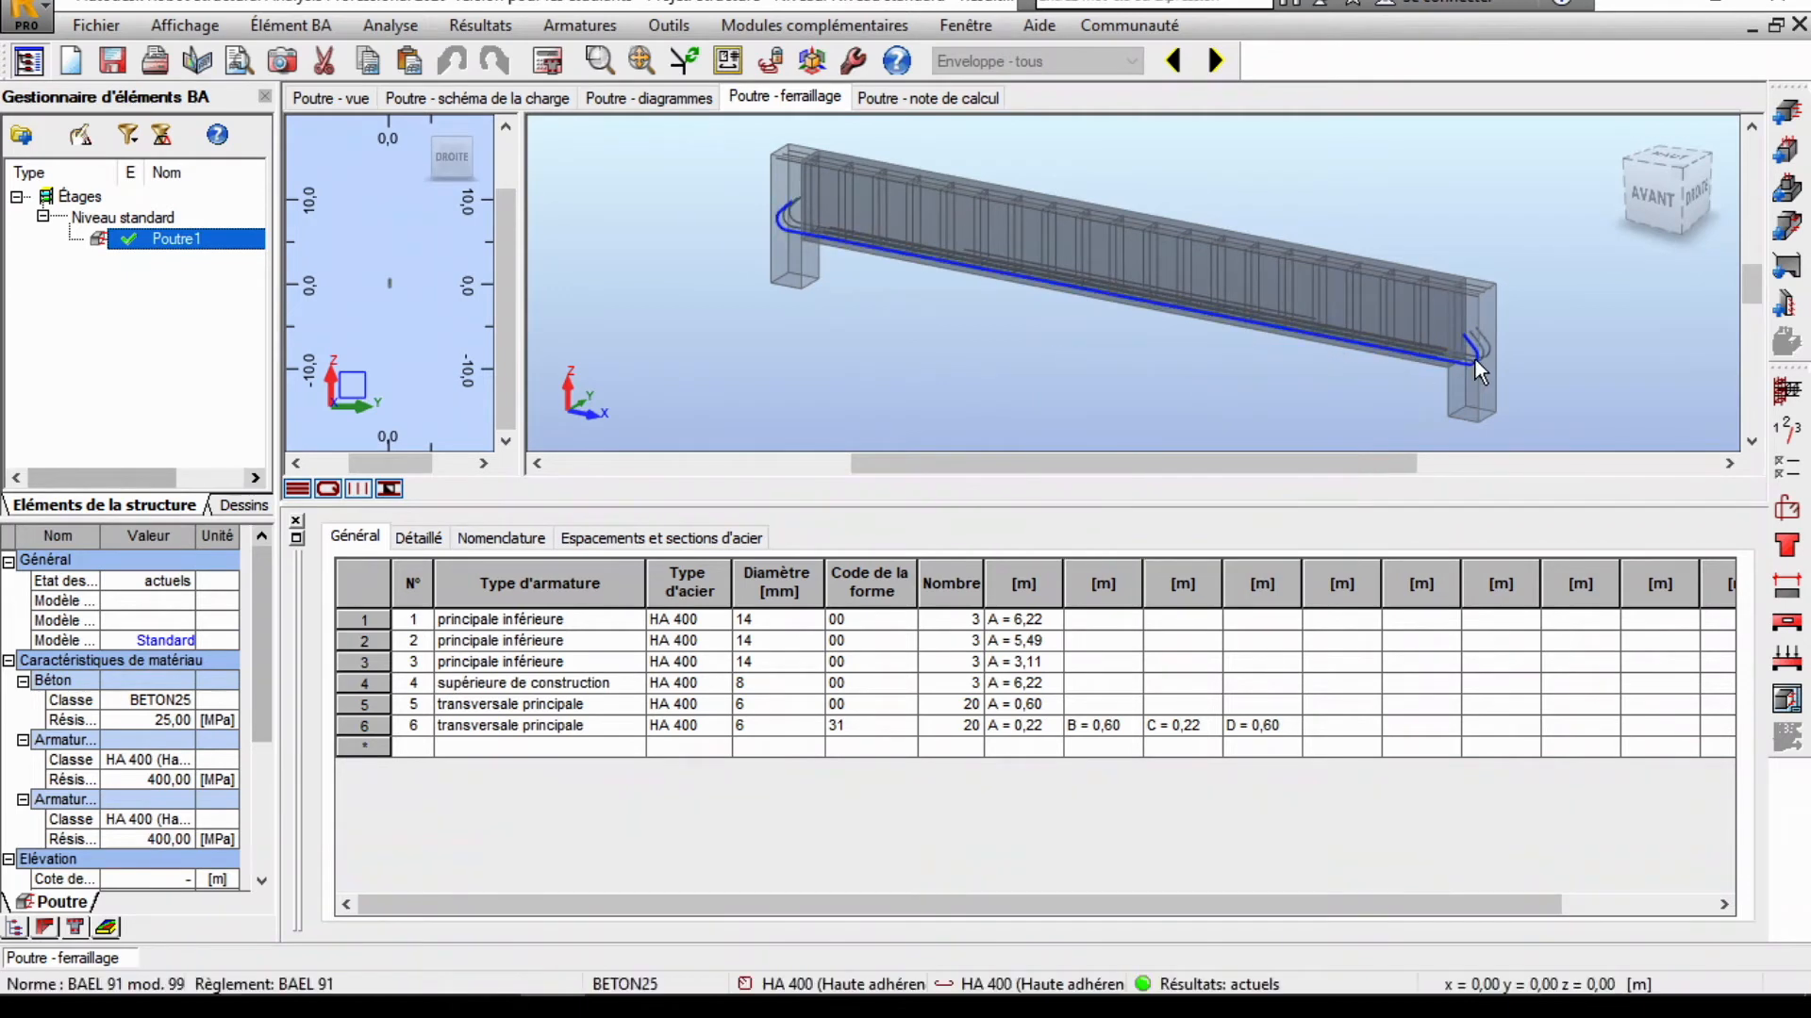
click(1474, 359)
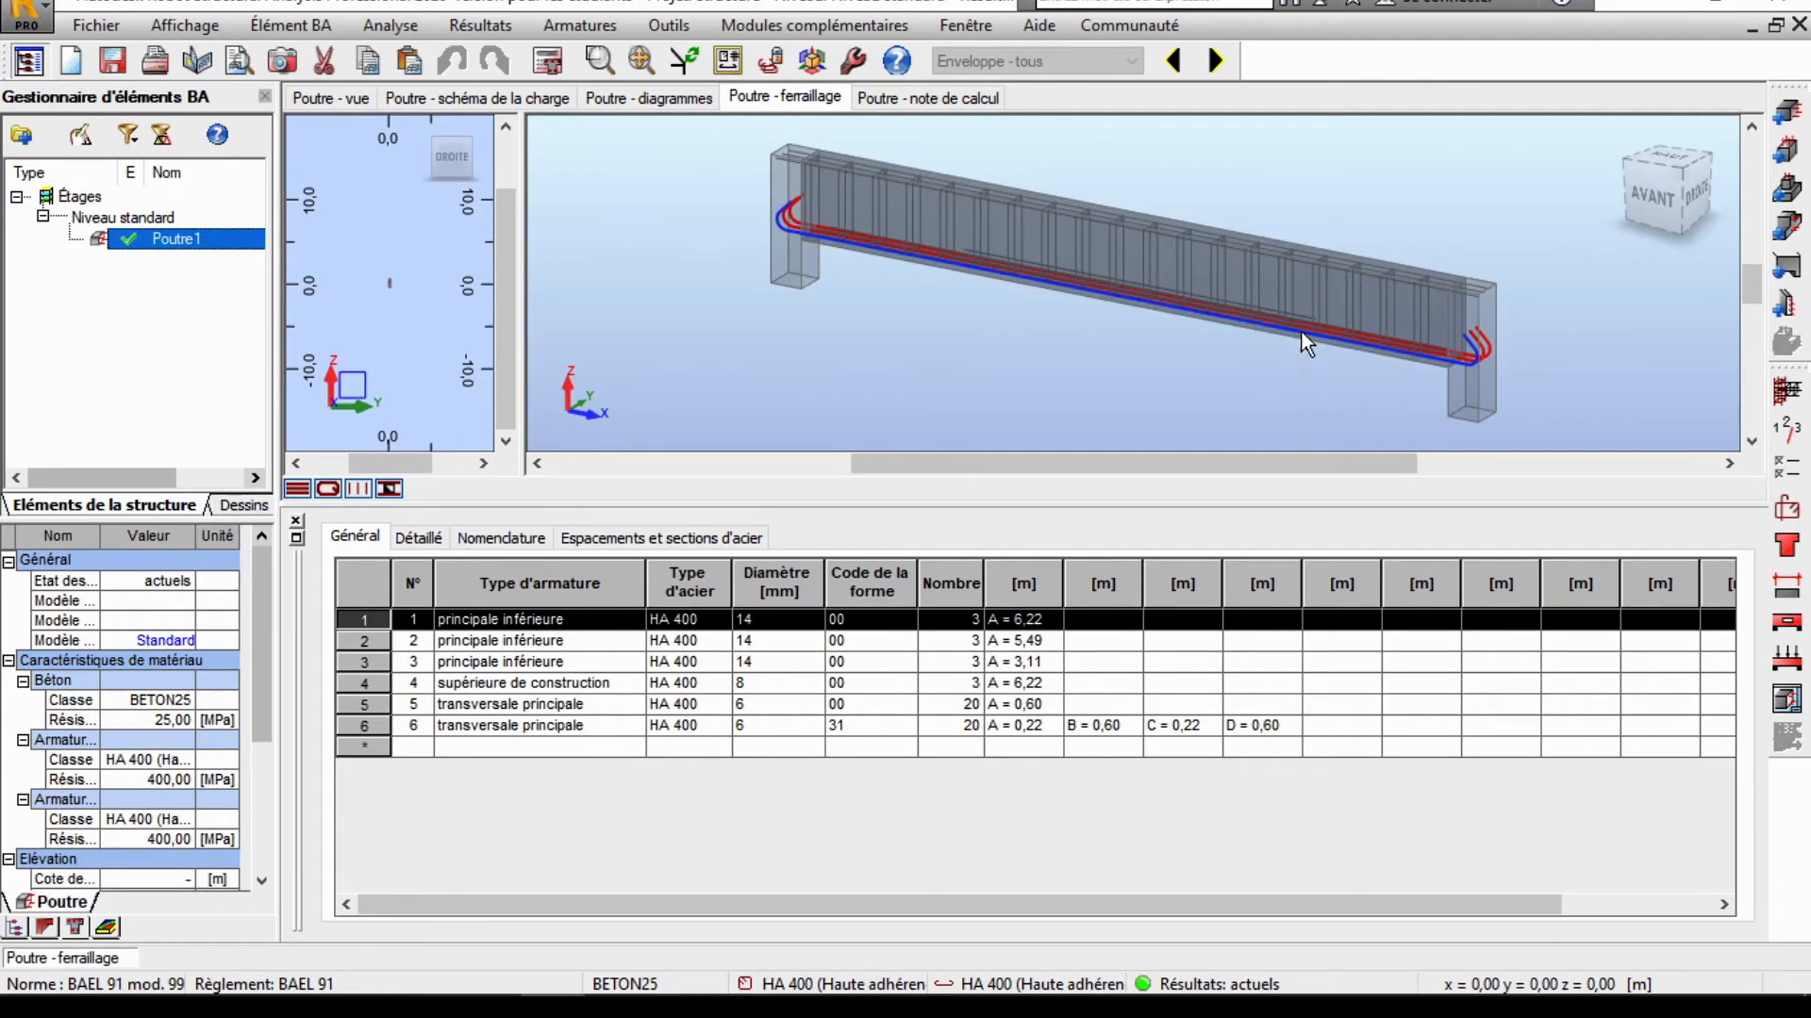
Step: Select the second and third layers of bottom main bars and the top construction bars in turn to inspect them in 3D
click(361, 640)
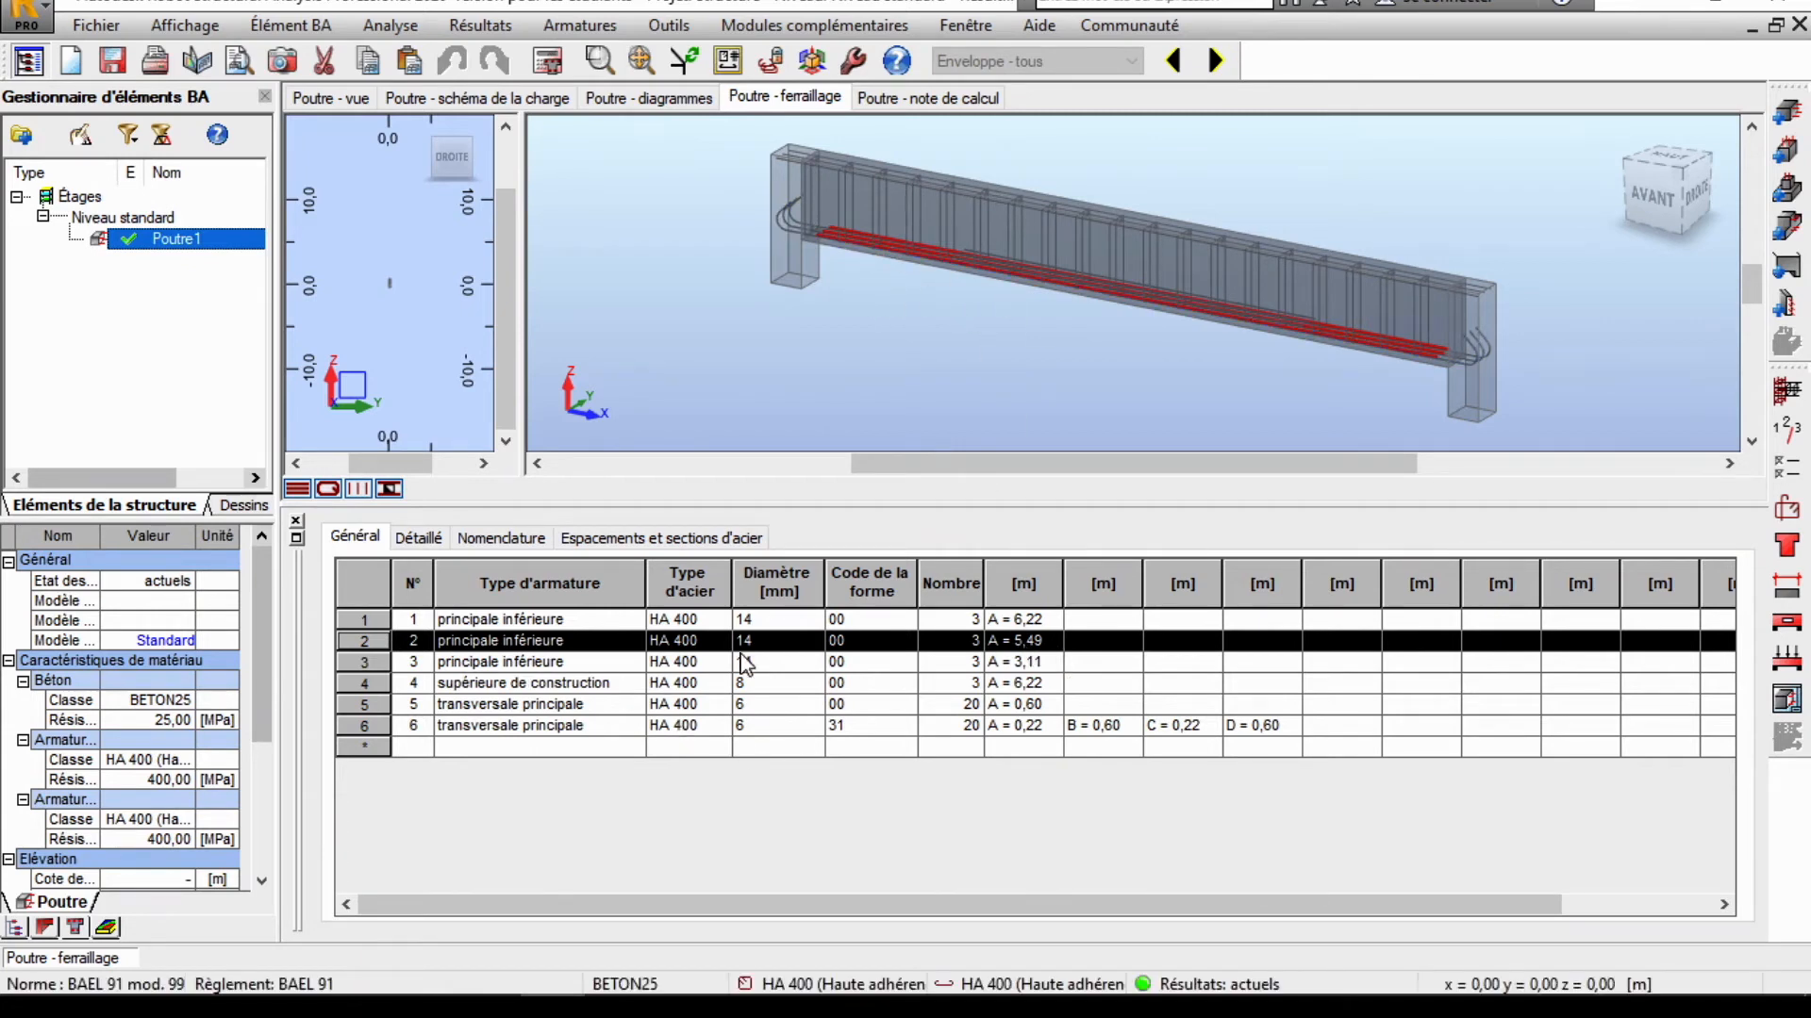
click(364, 662)
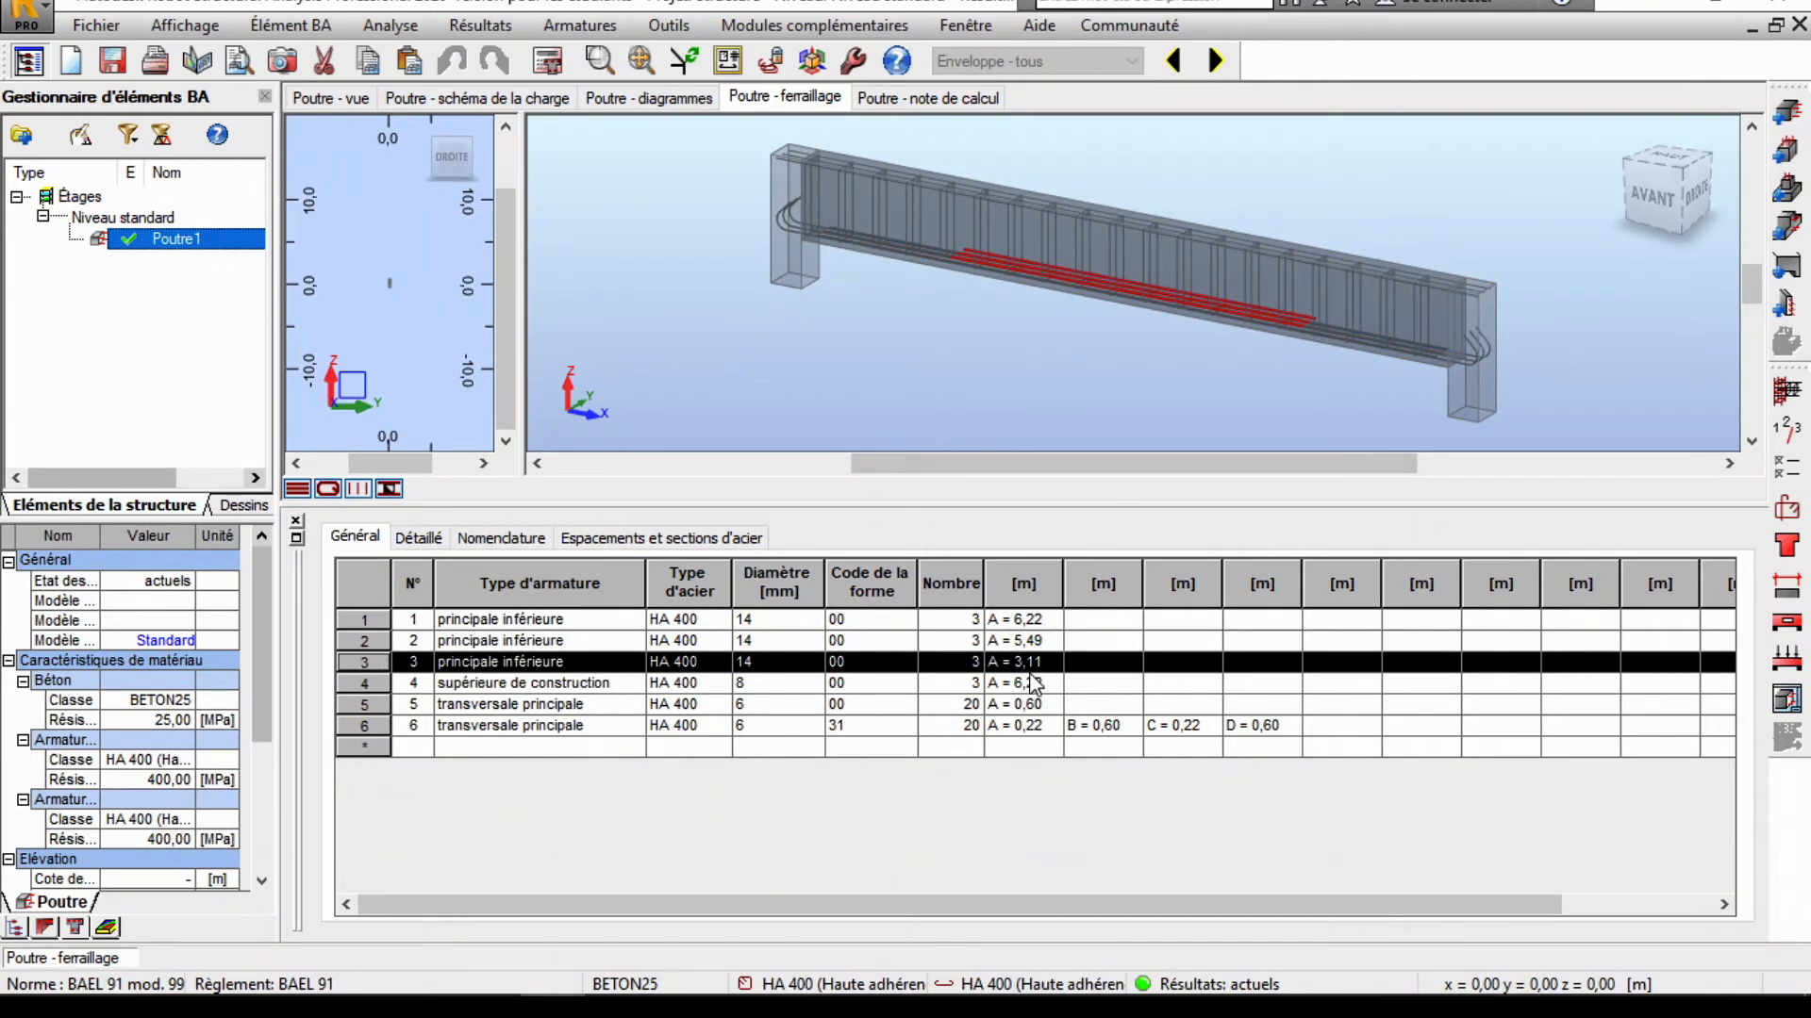
click(1473, 291)
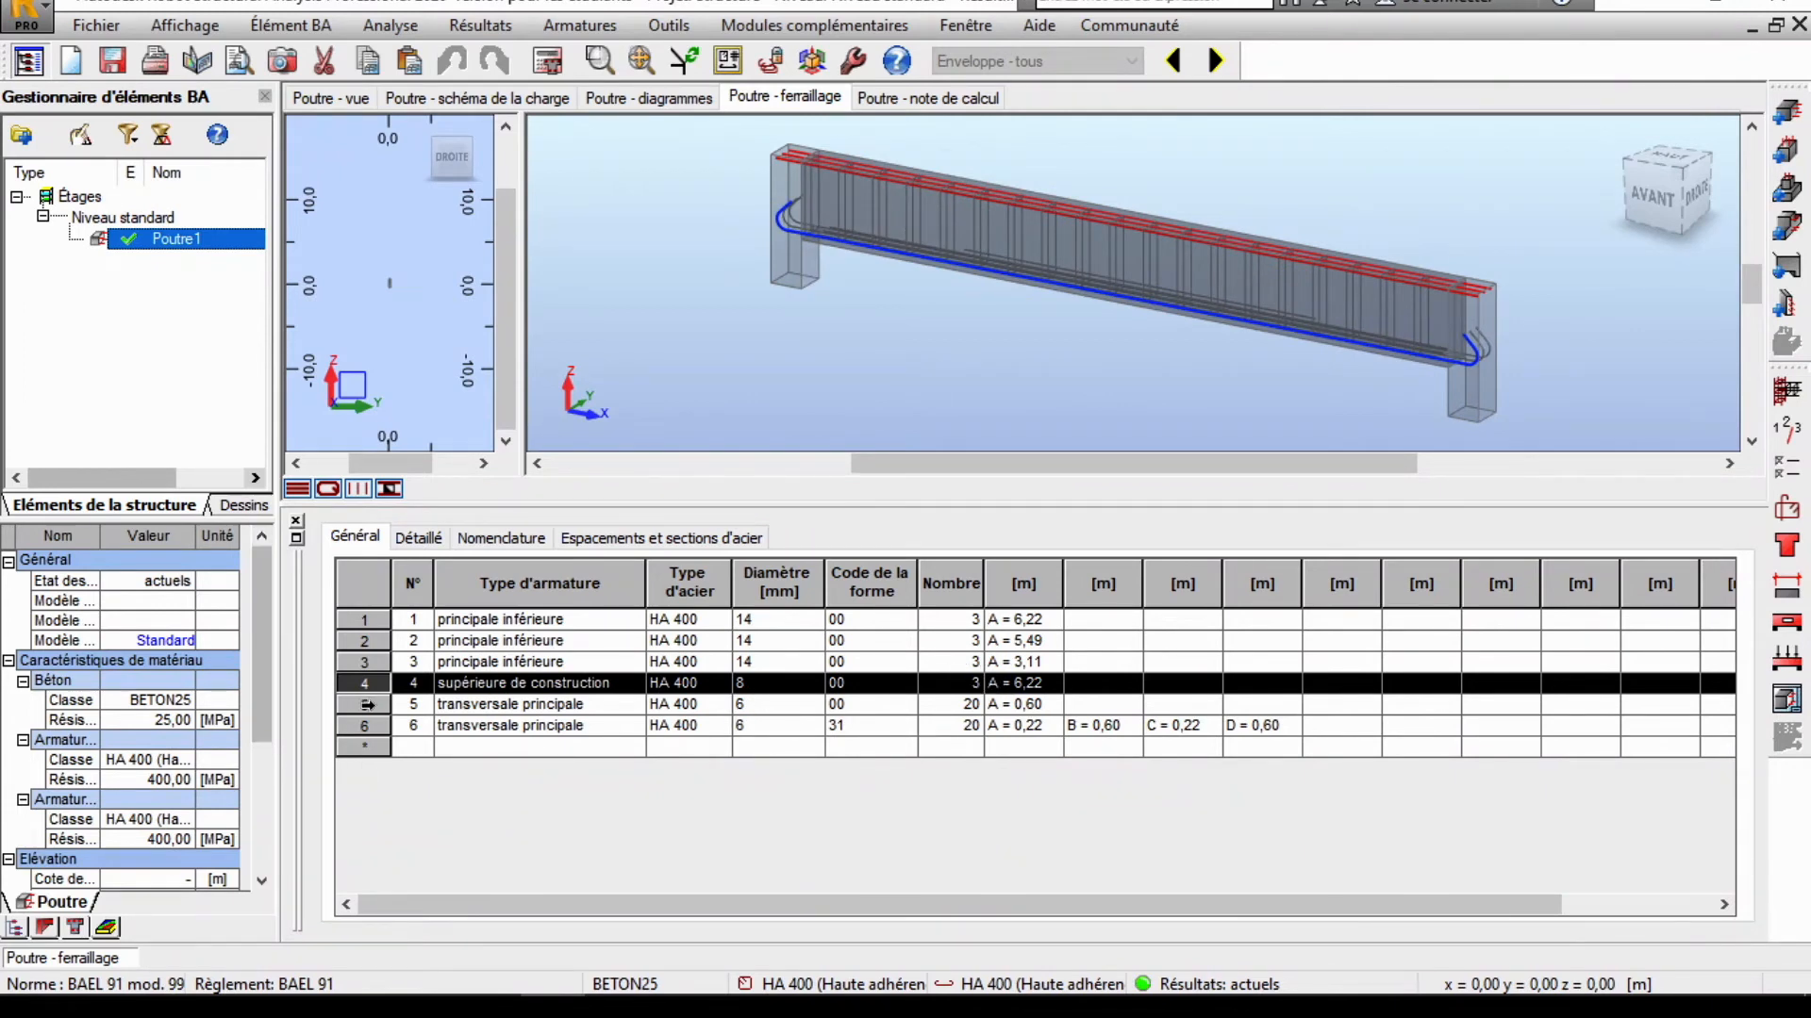
Step: Select the straight transverse bars and examine them in the beam's cross-section from the right-side view
click(367, 705)
click(1694, 198)
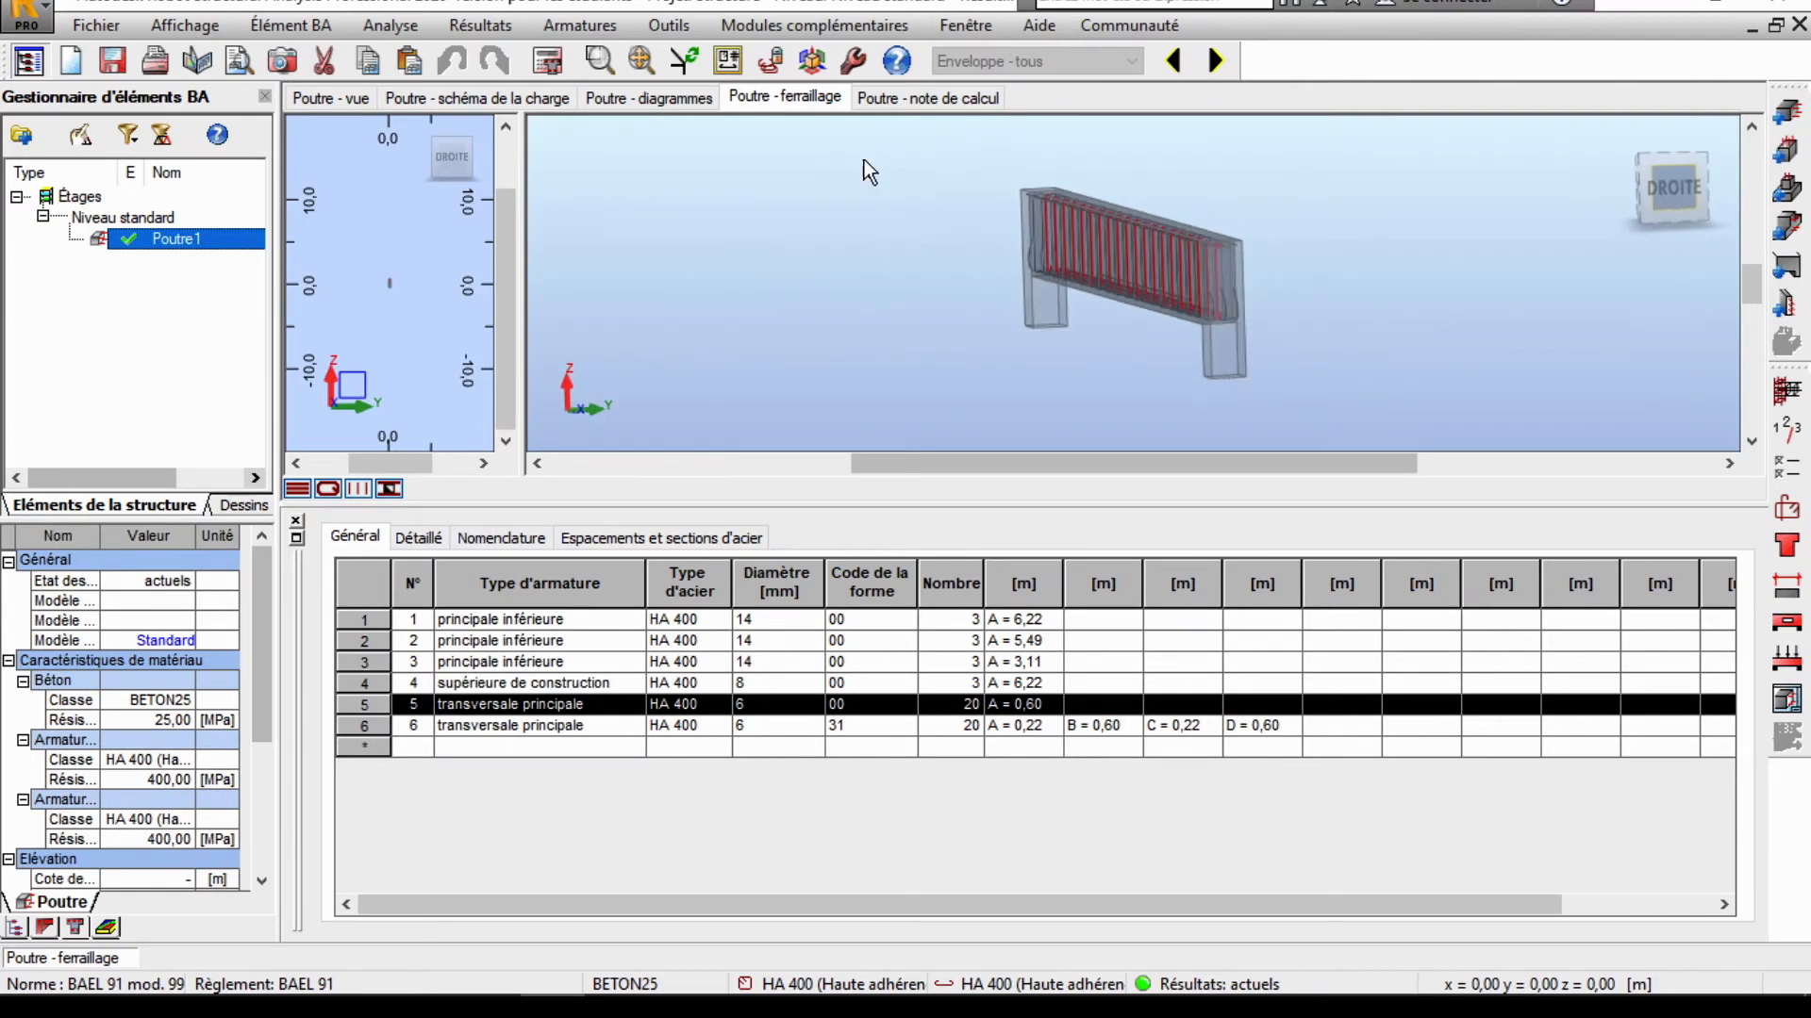
scroll(1133, 268, up, 2)
scroll(1148, 294, down, 2)
scroll(1186, 260, up, 1)
middle_drag(1175, 258, 1069, 298)
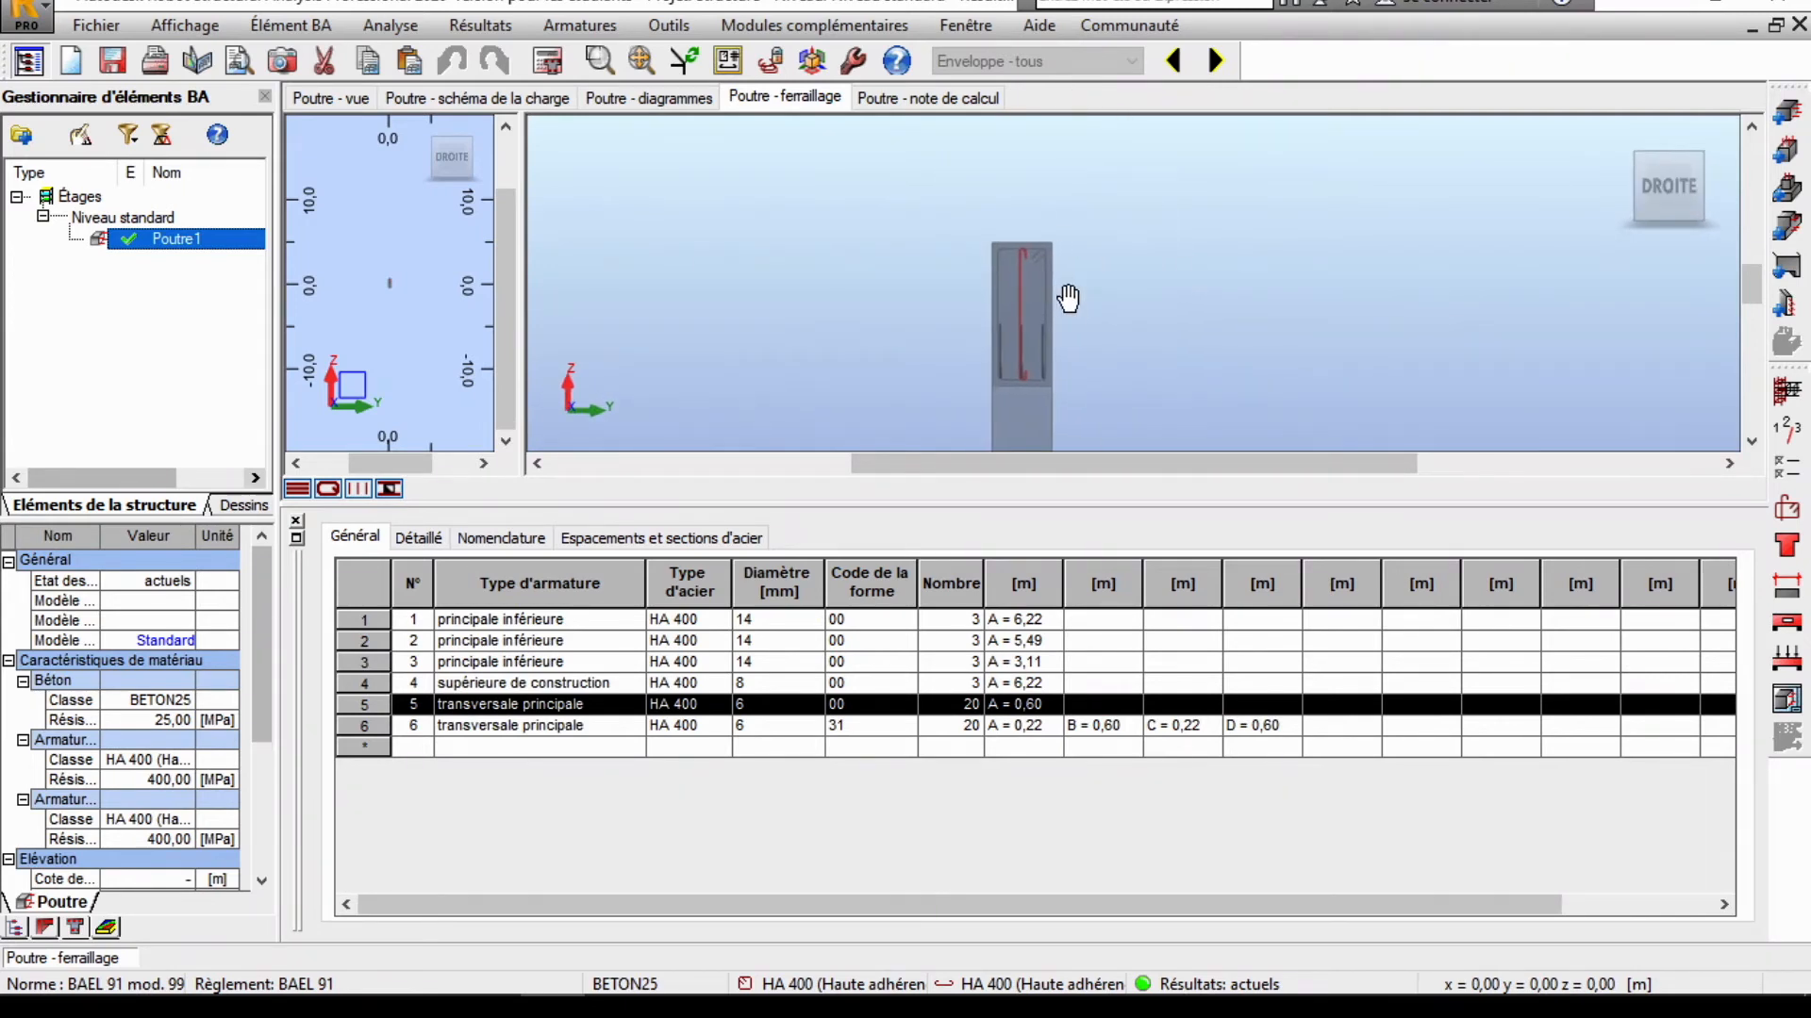
scroll(969, 325, up, 3)
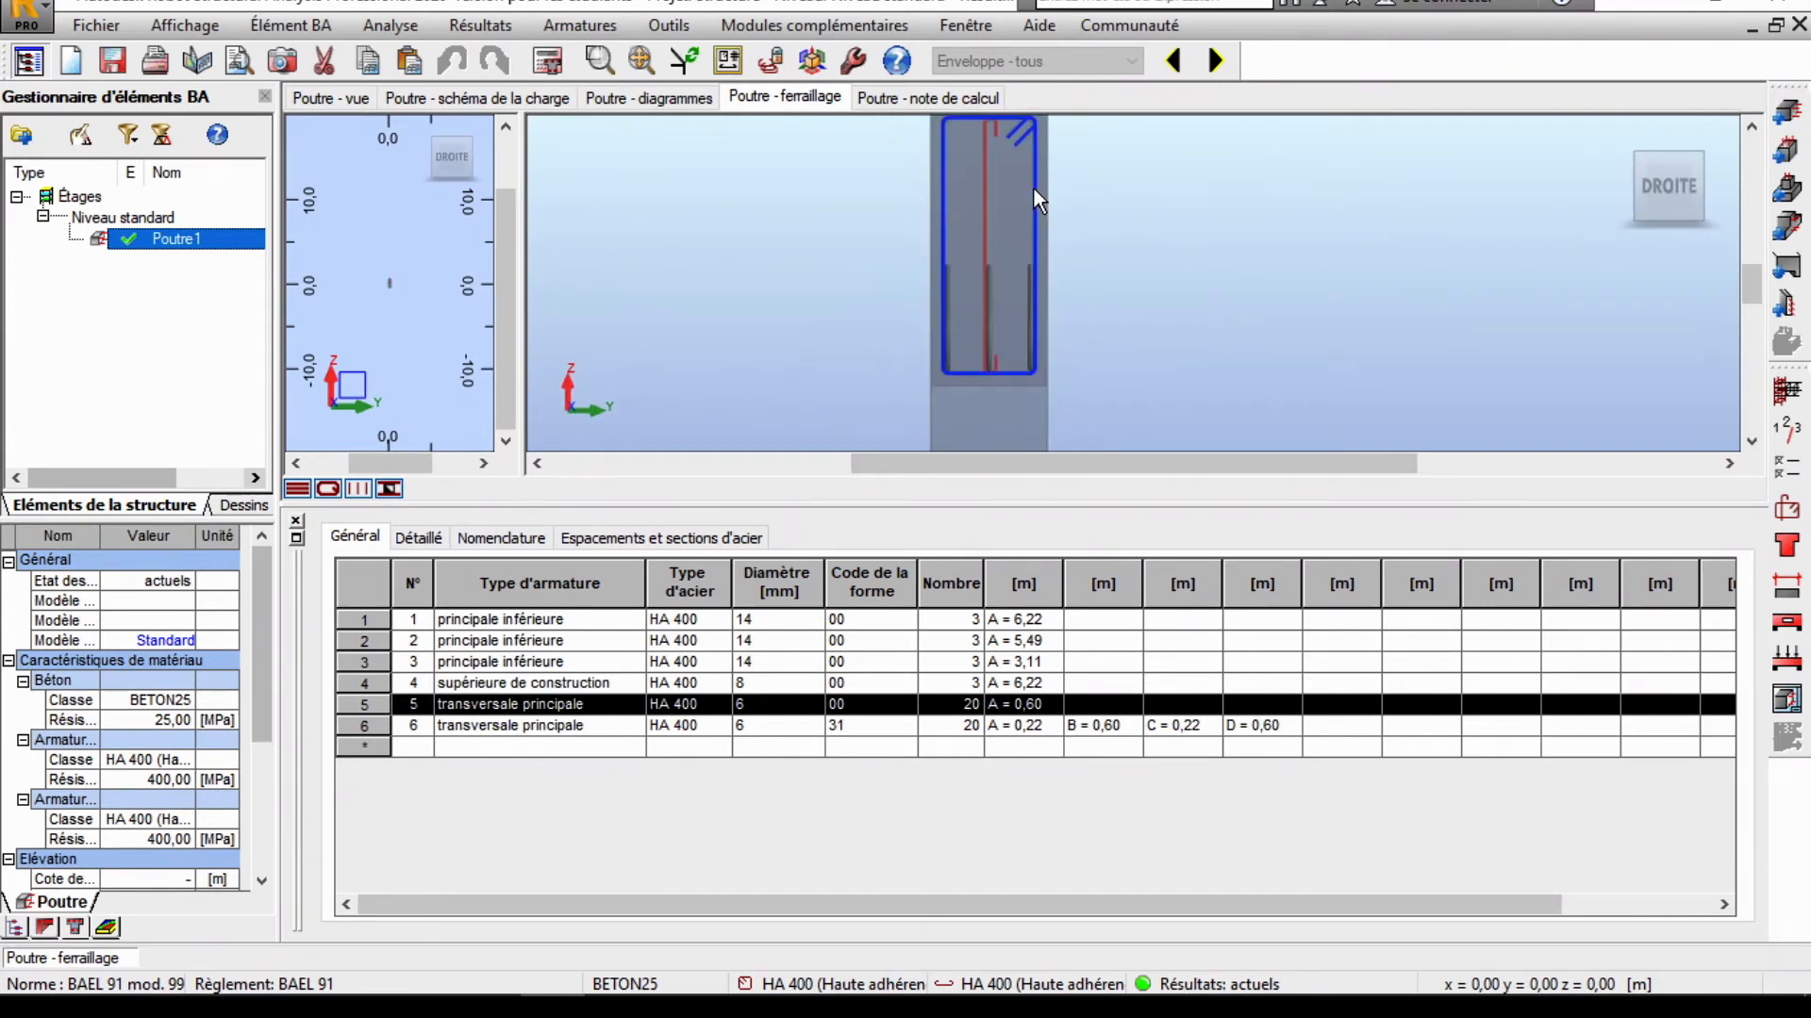
Step: Select the closed stirrups in the cross-section, check their spacings, and return to the general reinforcement table
click(1033, 188)
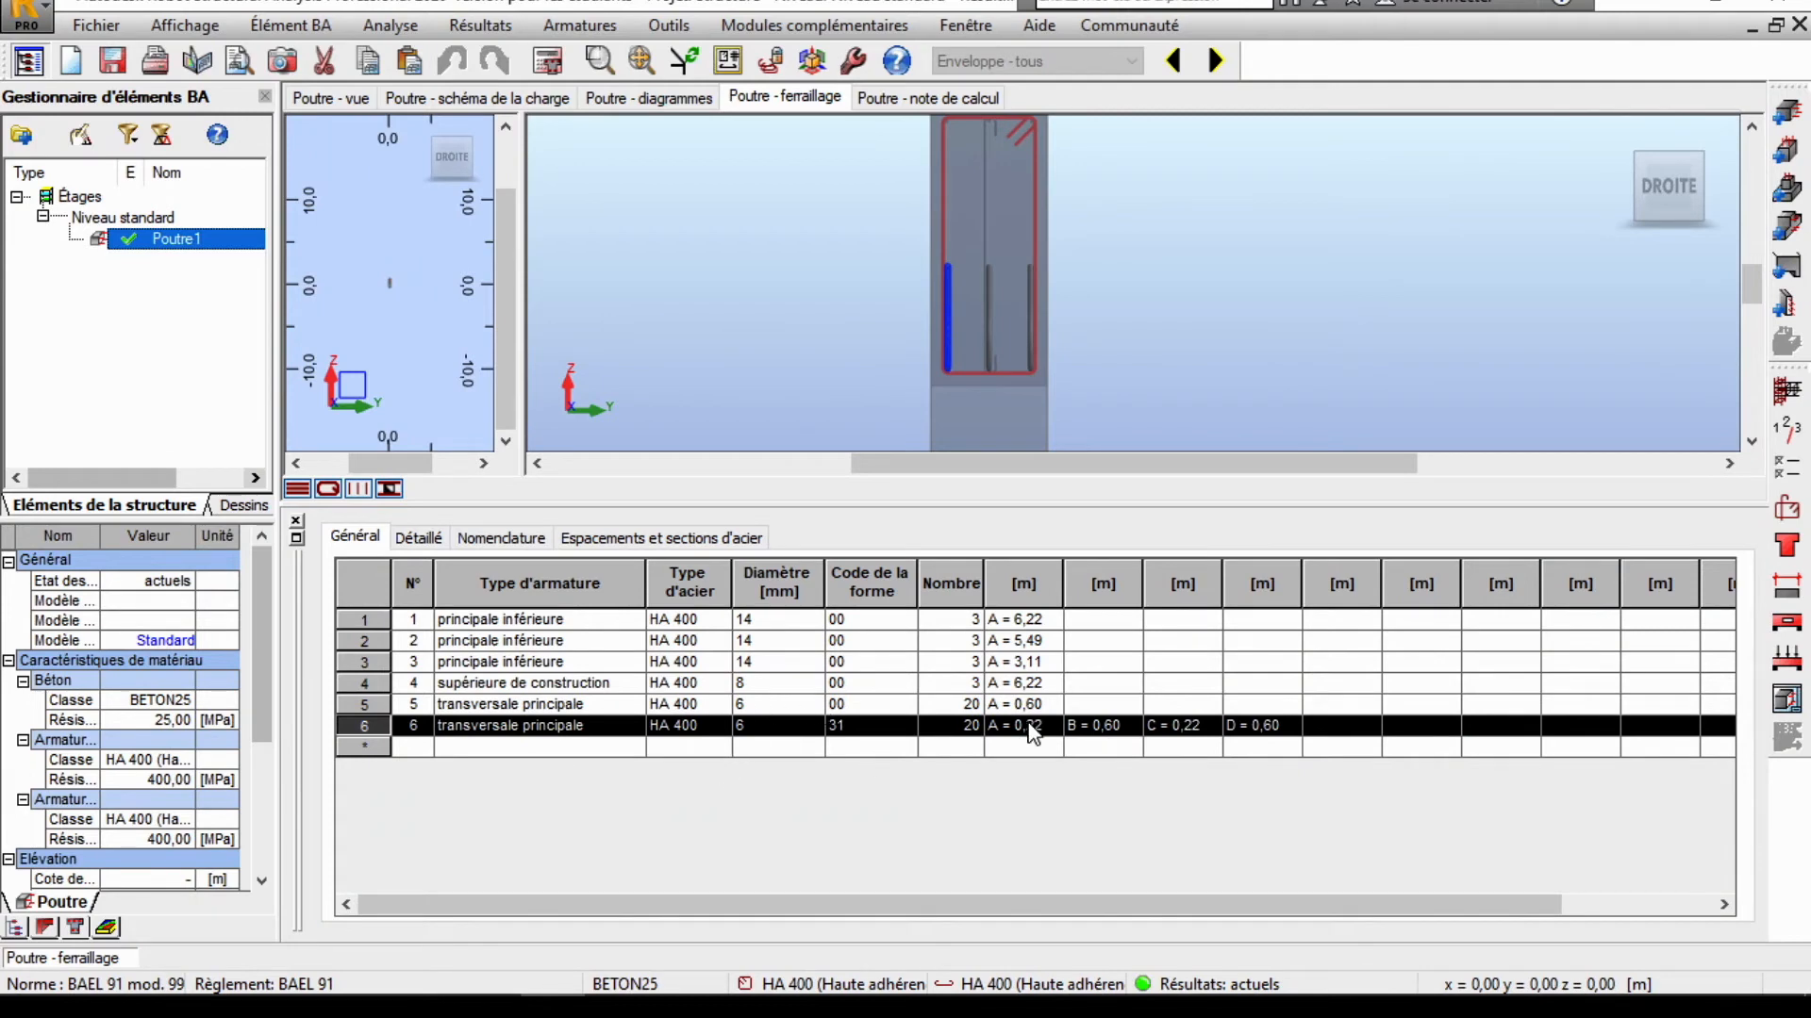
click(643, 537)
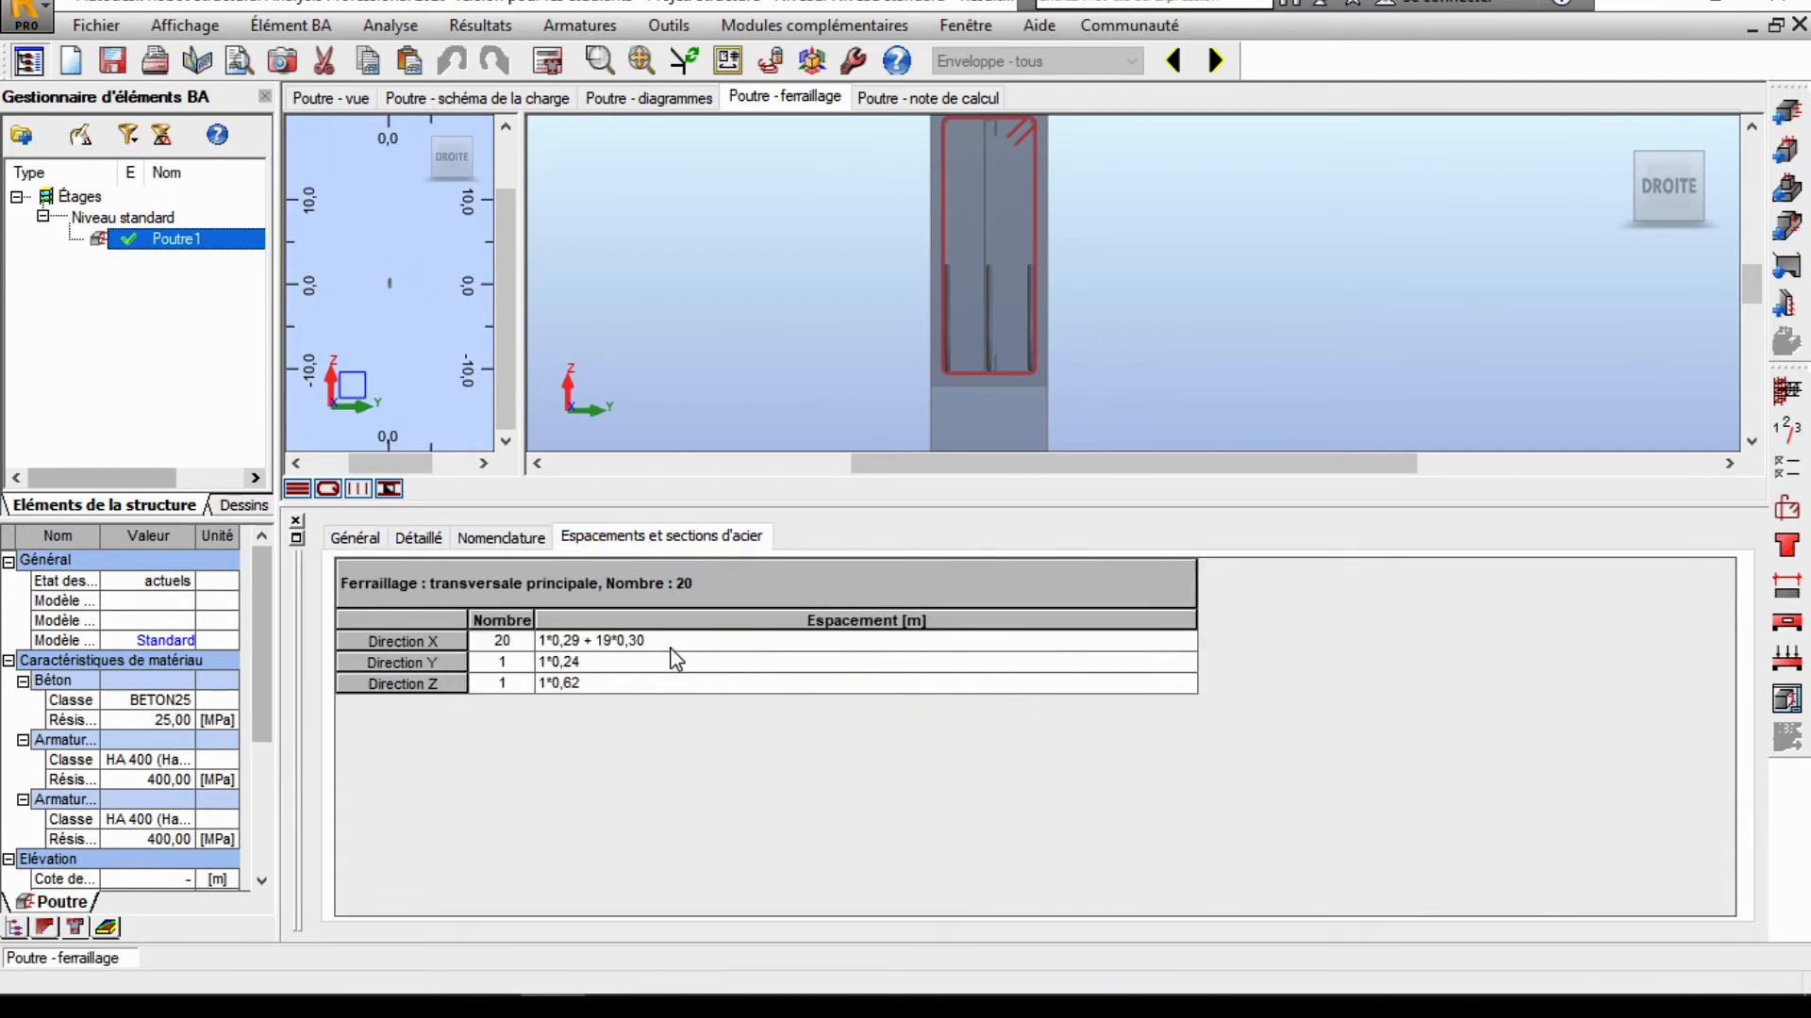
click(354, 537)
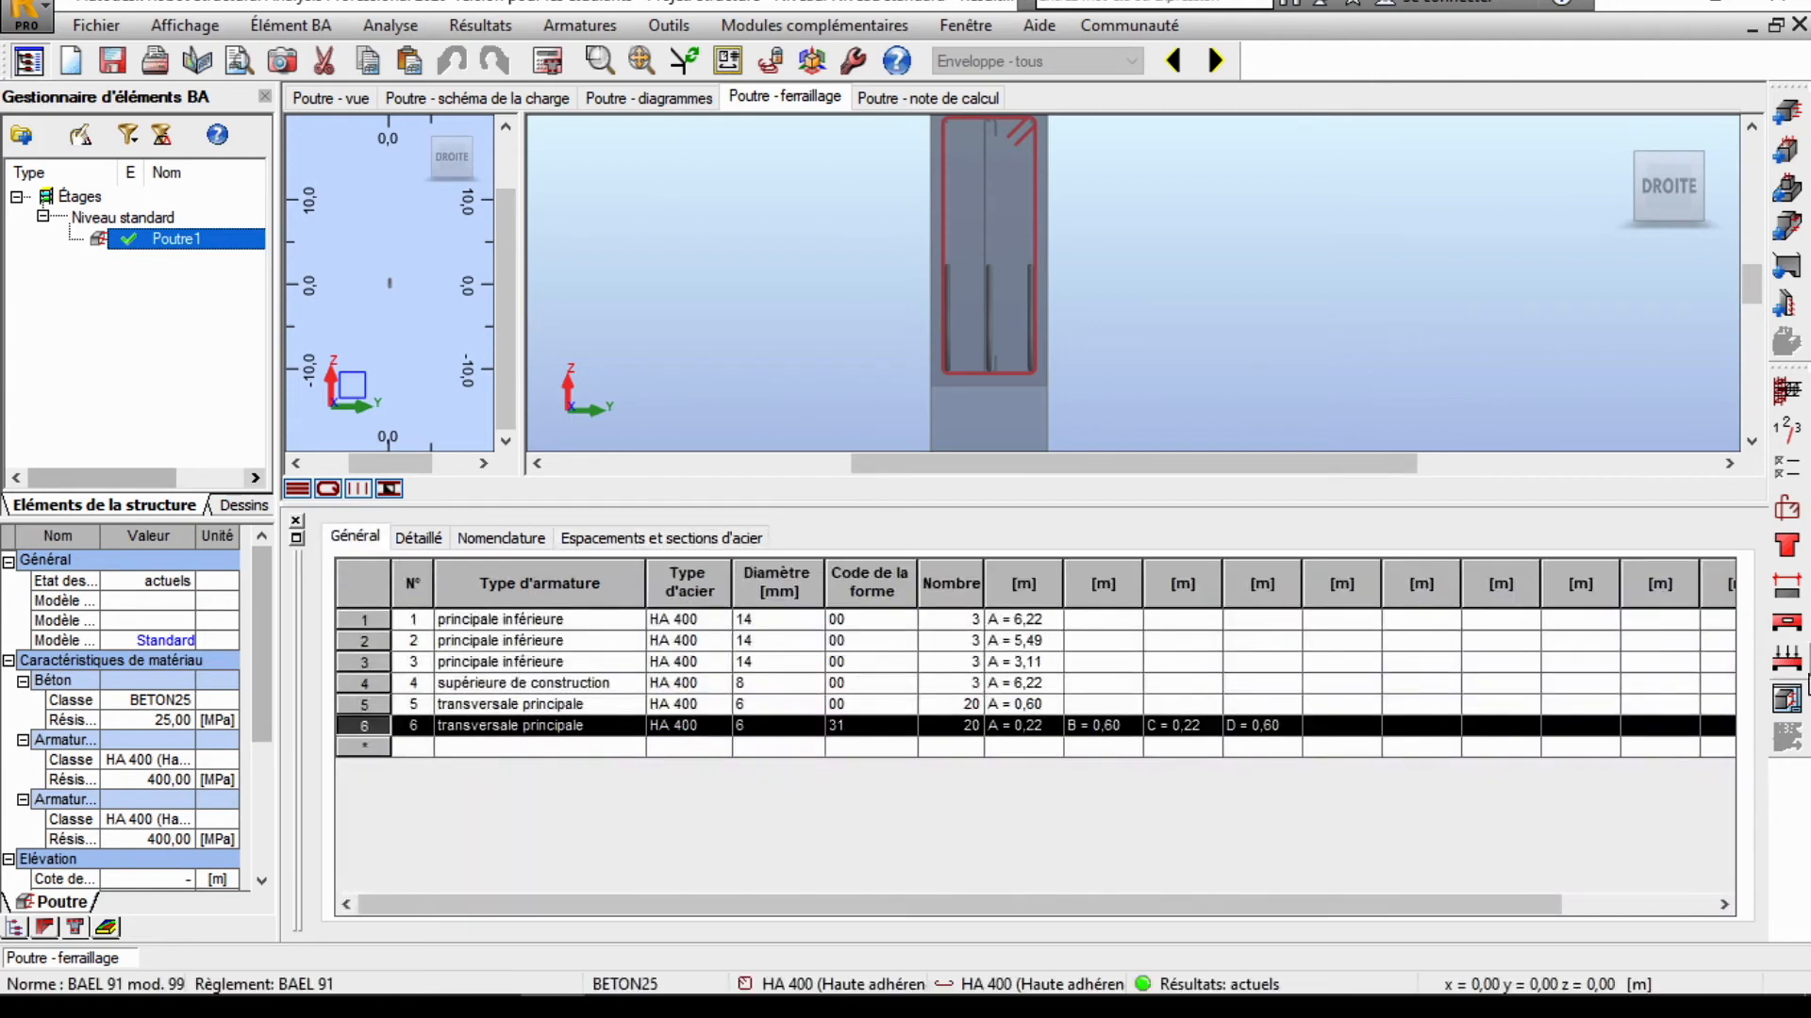
Step: Generate the beam's reinforcement drawing, examine the elevation and sections A-A and B-B, and return to the beam reinforcement view
click(1786, 697)
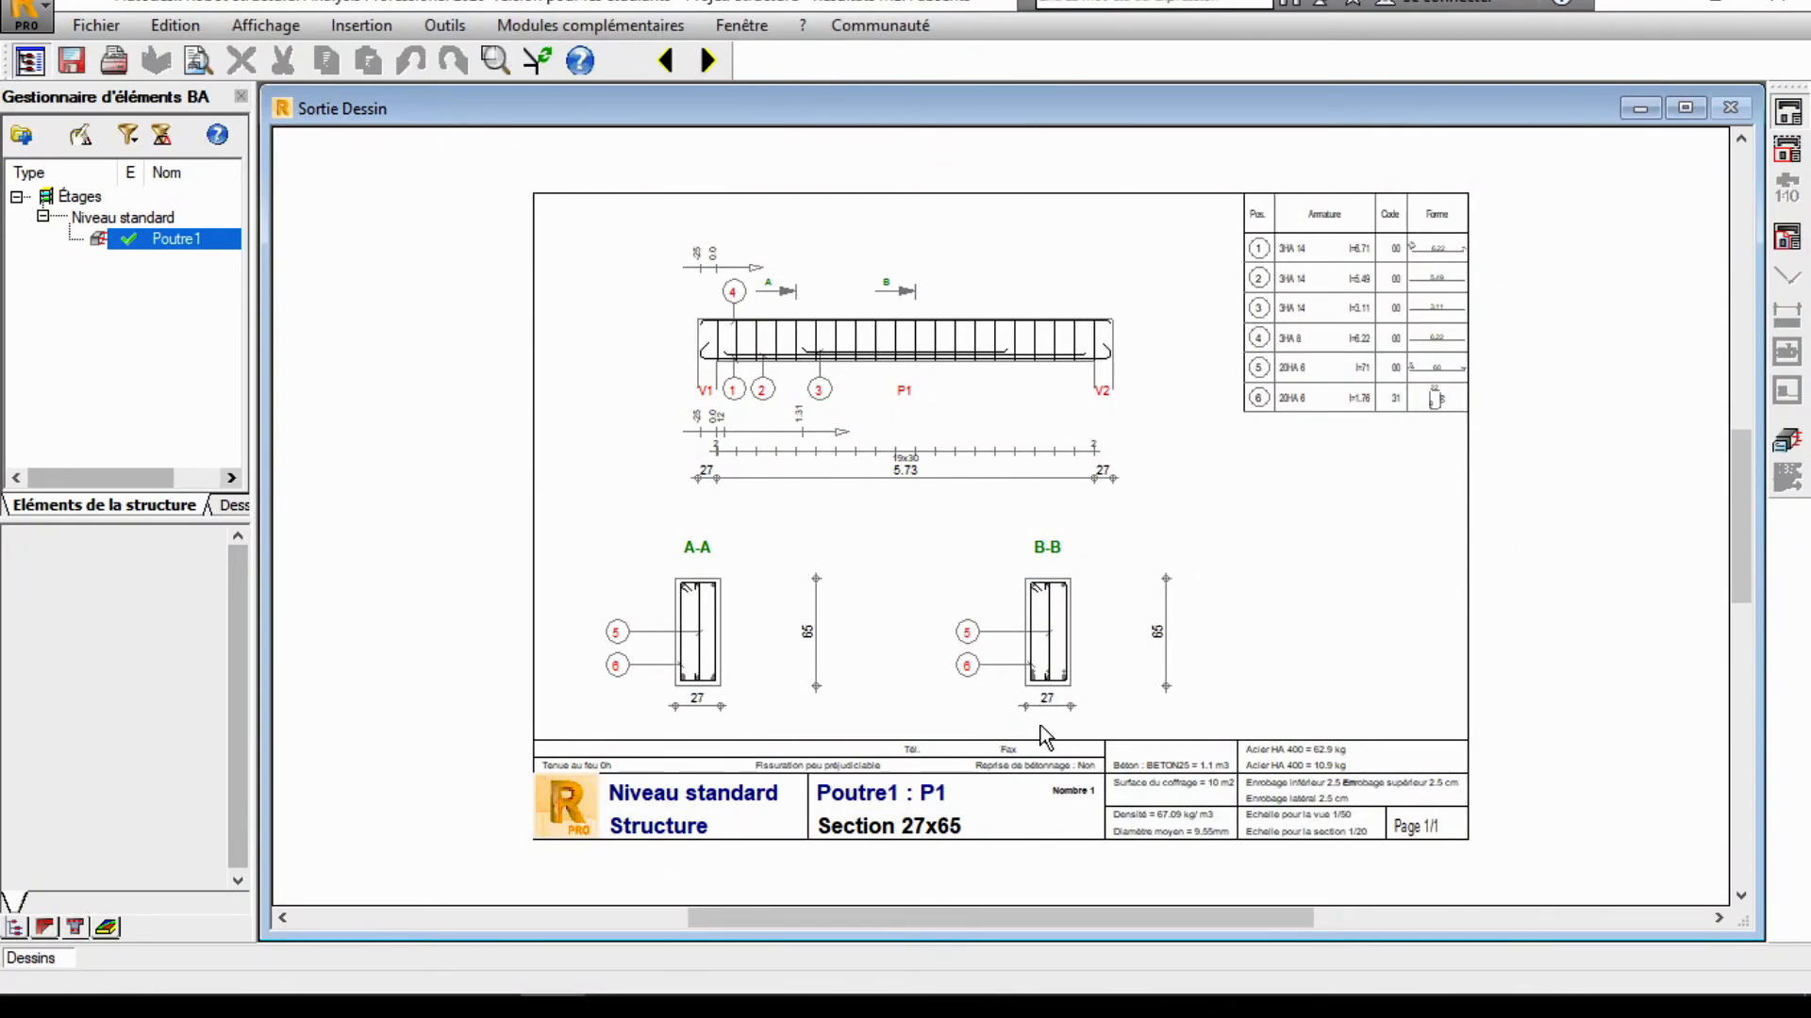
scroll(681, 698, up, 3)
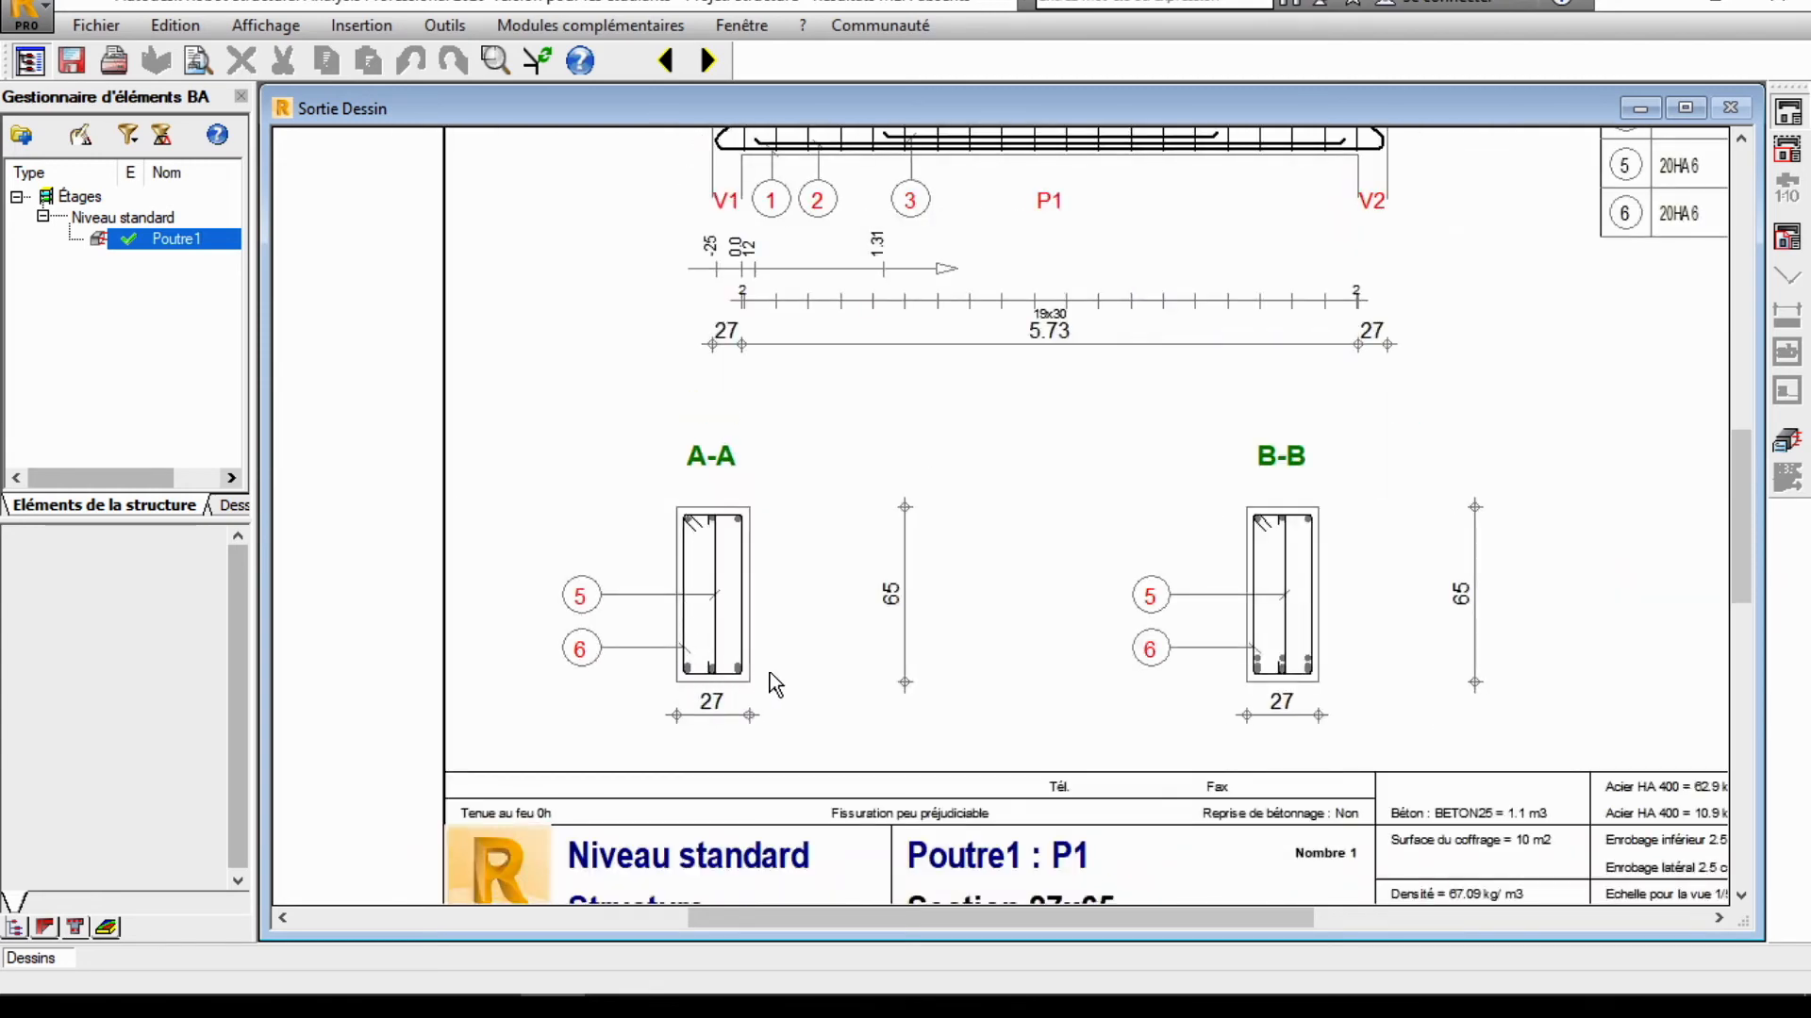
scroll(774, 687, down, 2)
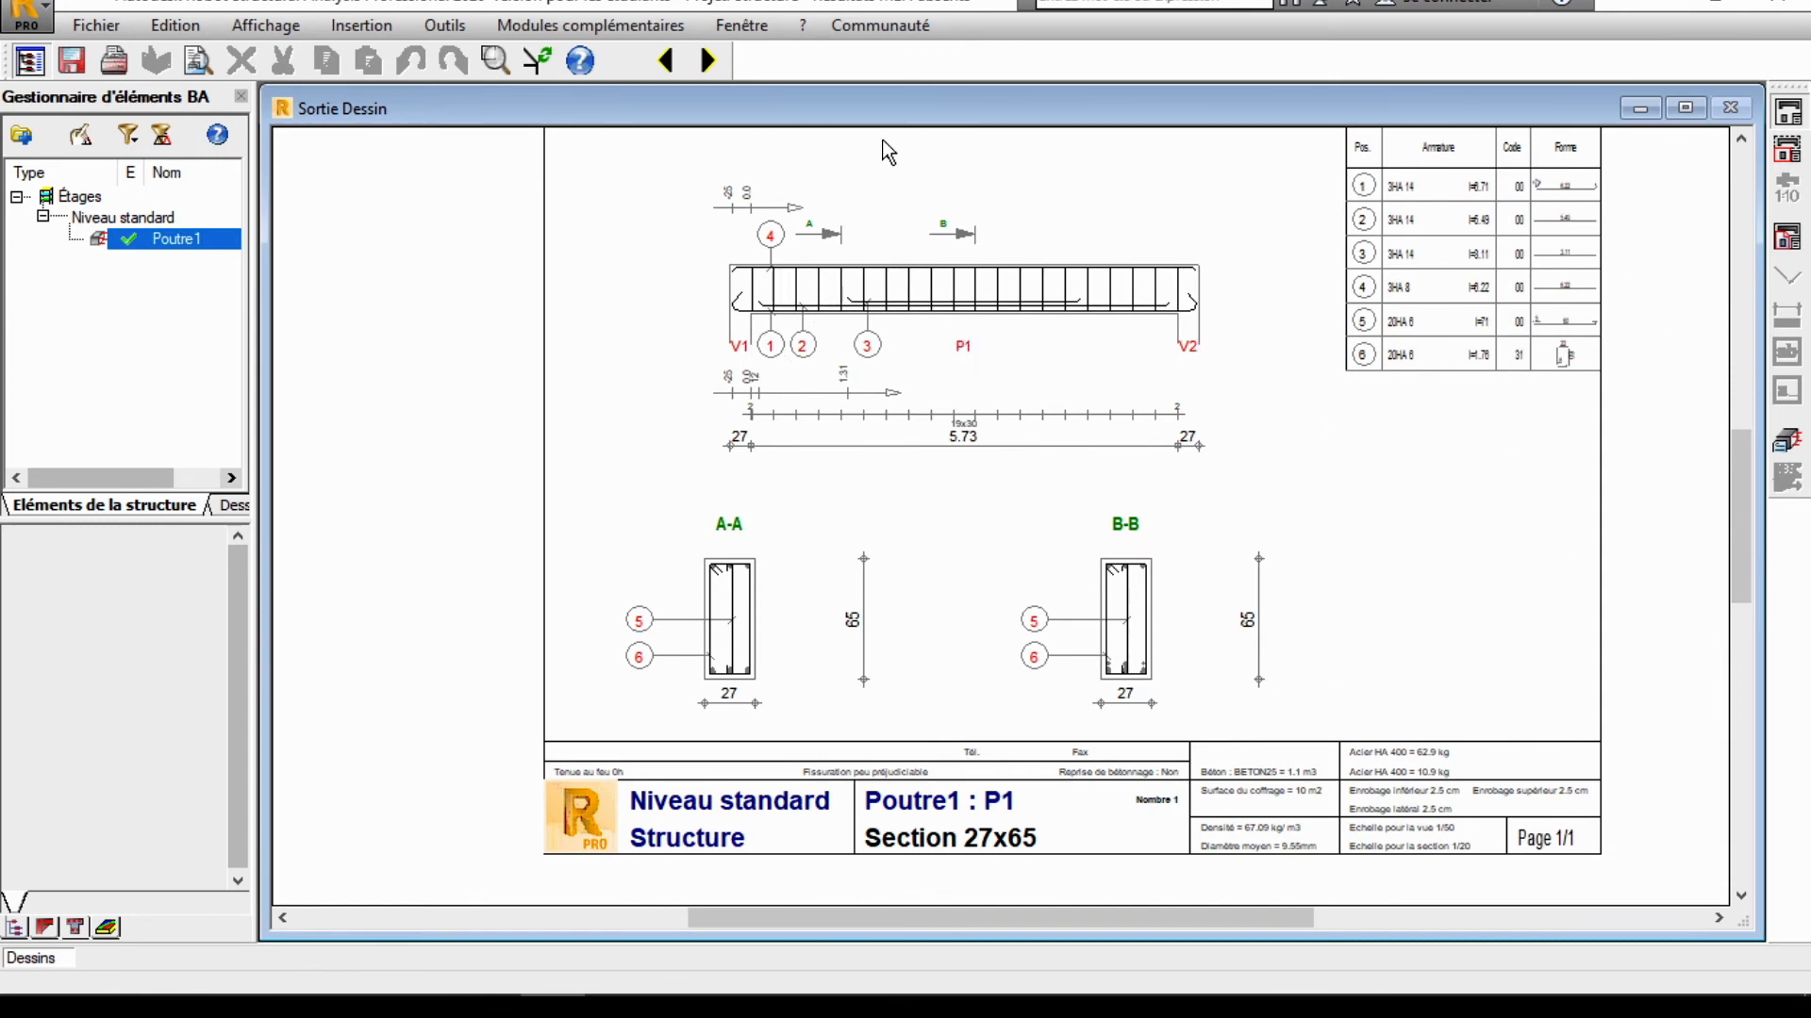
click(1786, 440)
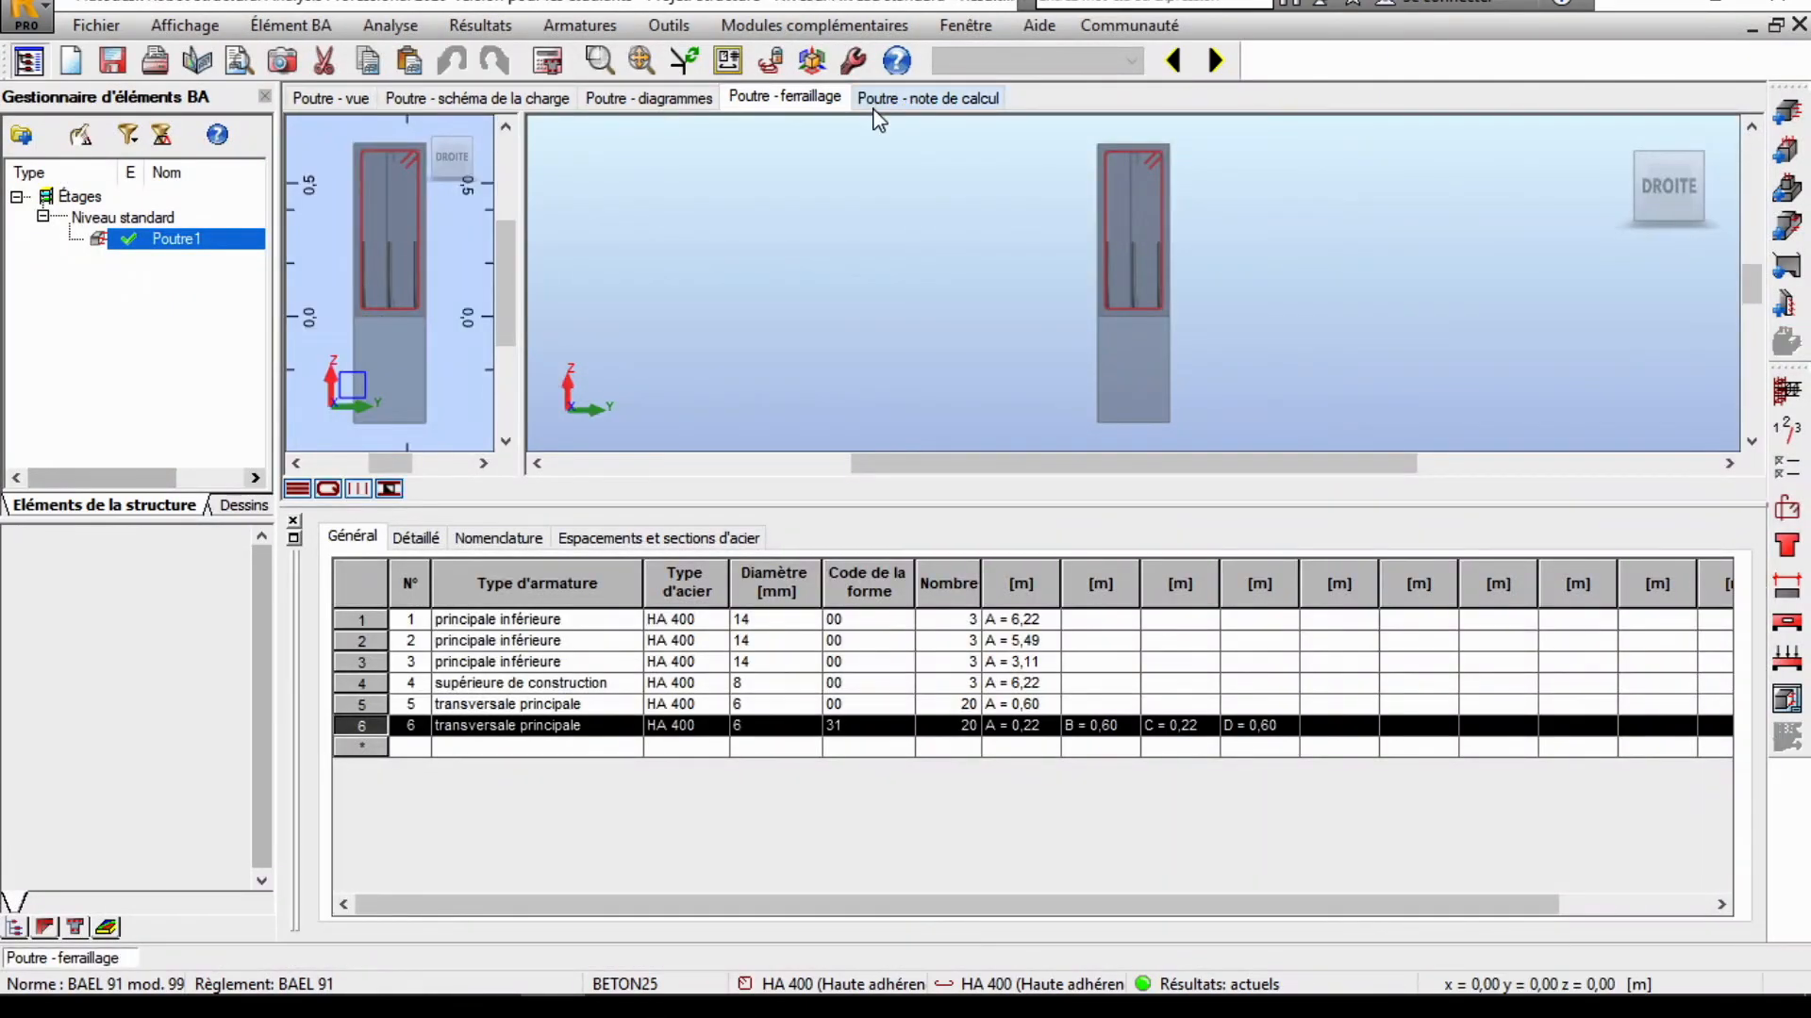
Step: Display the beam's calculation note and check the chapters it includes and its quantity specification option
click(897, 99)
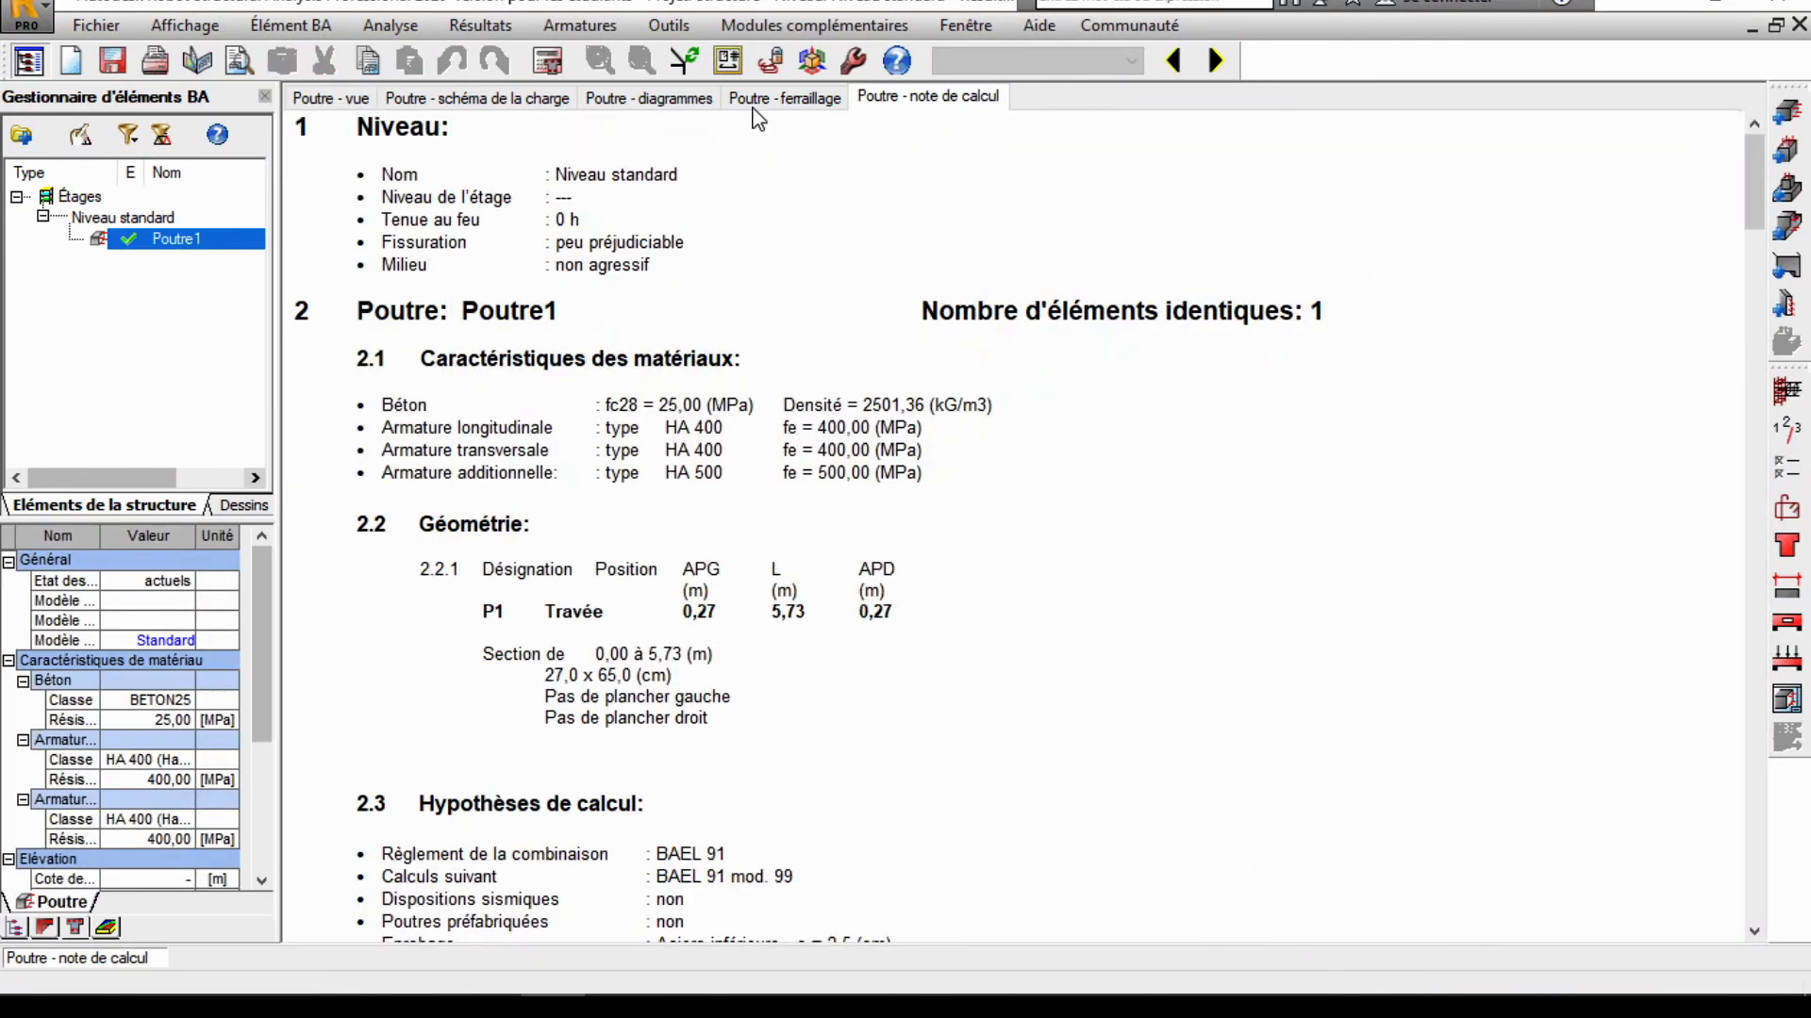
click(480, 26)
click(521, 57)
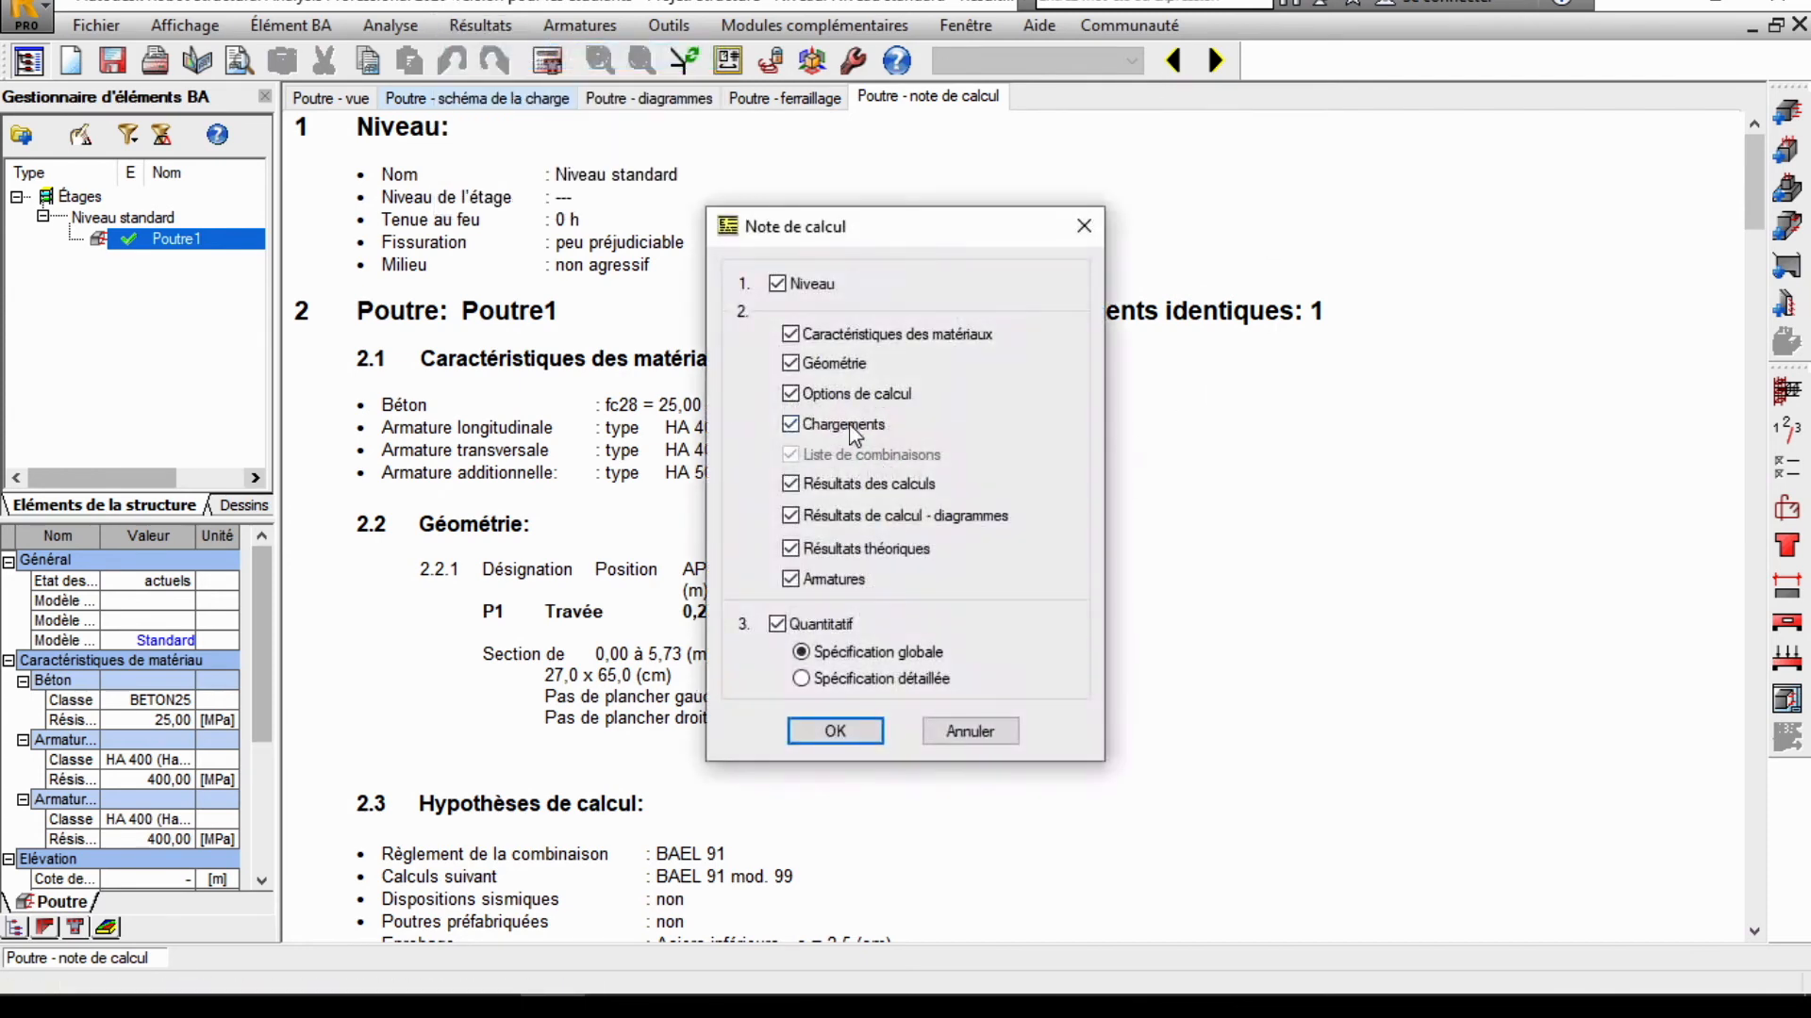
drag(818, 241, 1031, 198)
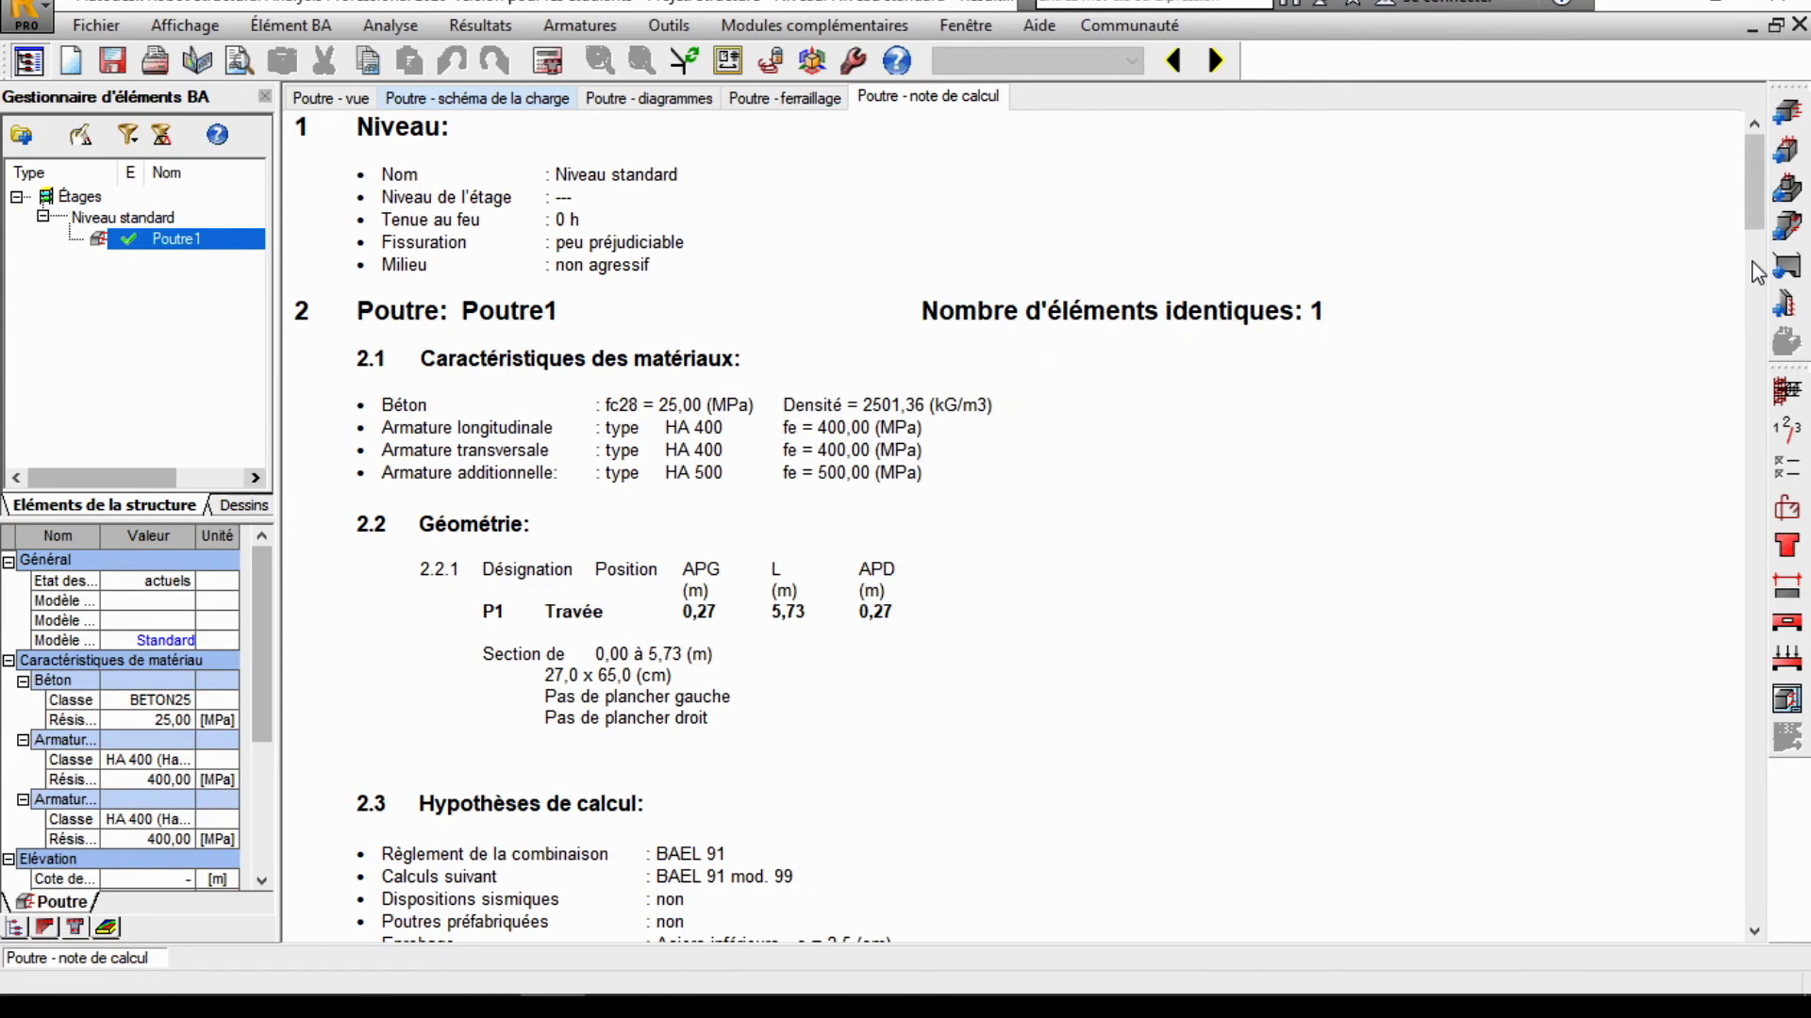
Step: Review the calculation note's design assumptions, distributed loads and support reactions
drag(1753, 195, 1761, 134)
drag(1752, 209, 1769, 274)
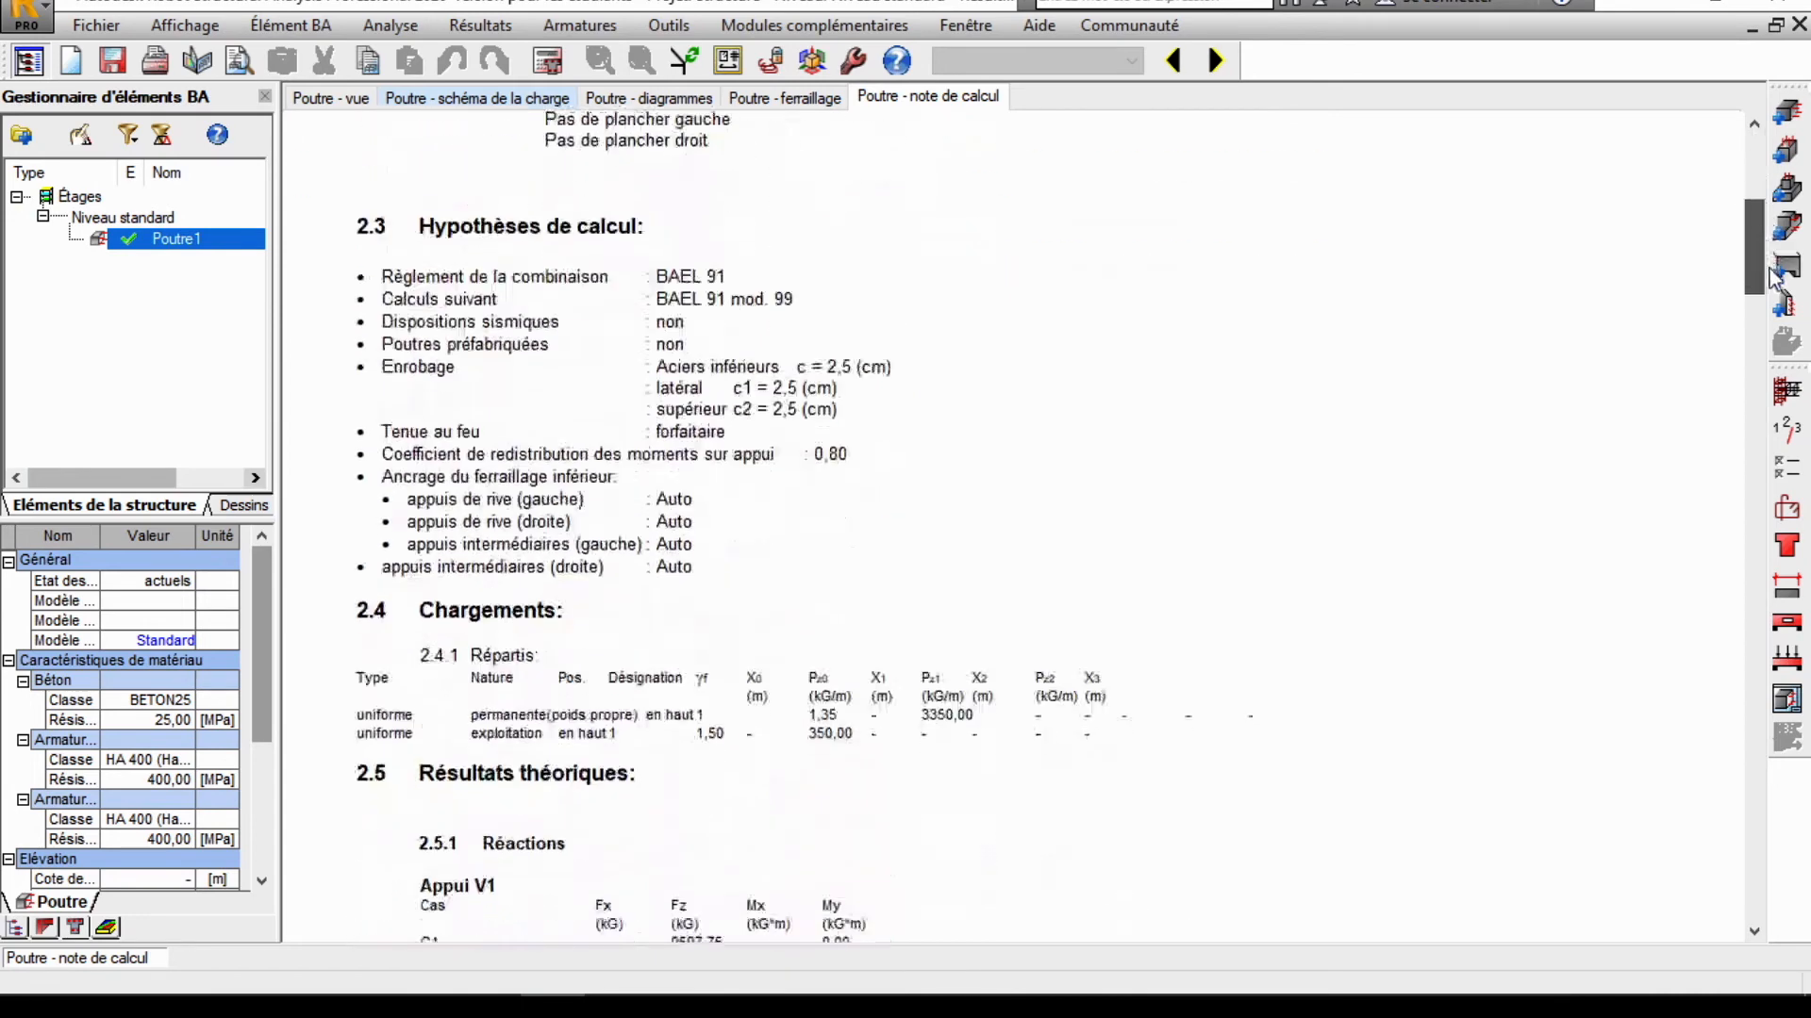
scroll(1769, 274, down, 1)
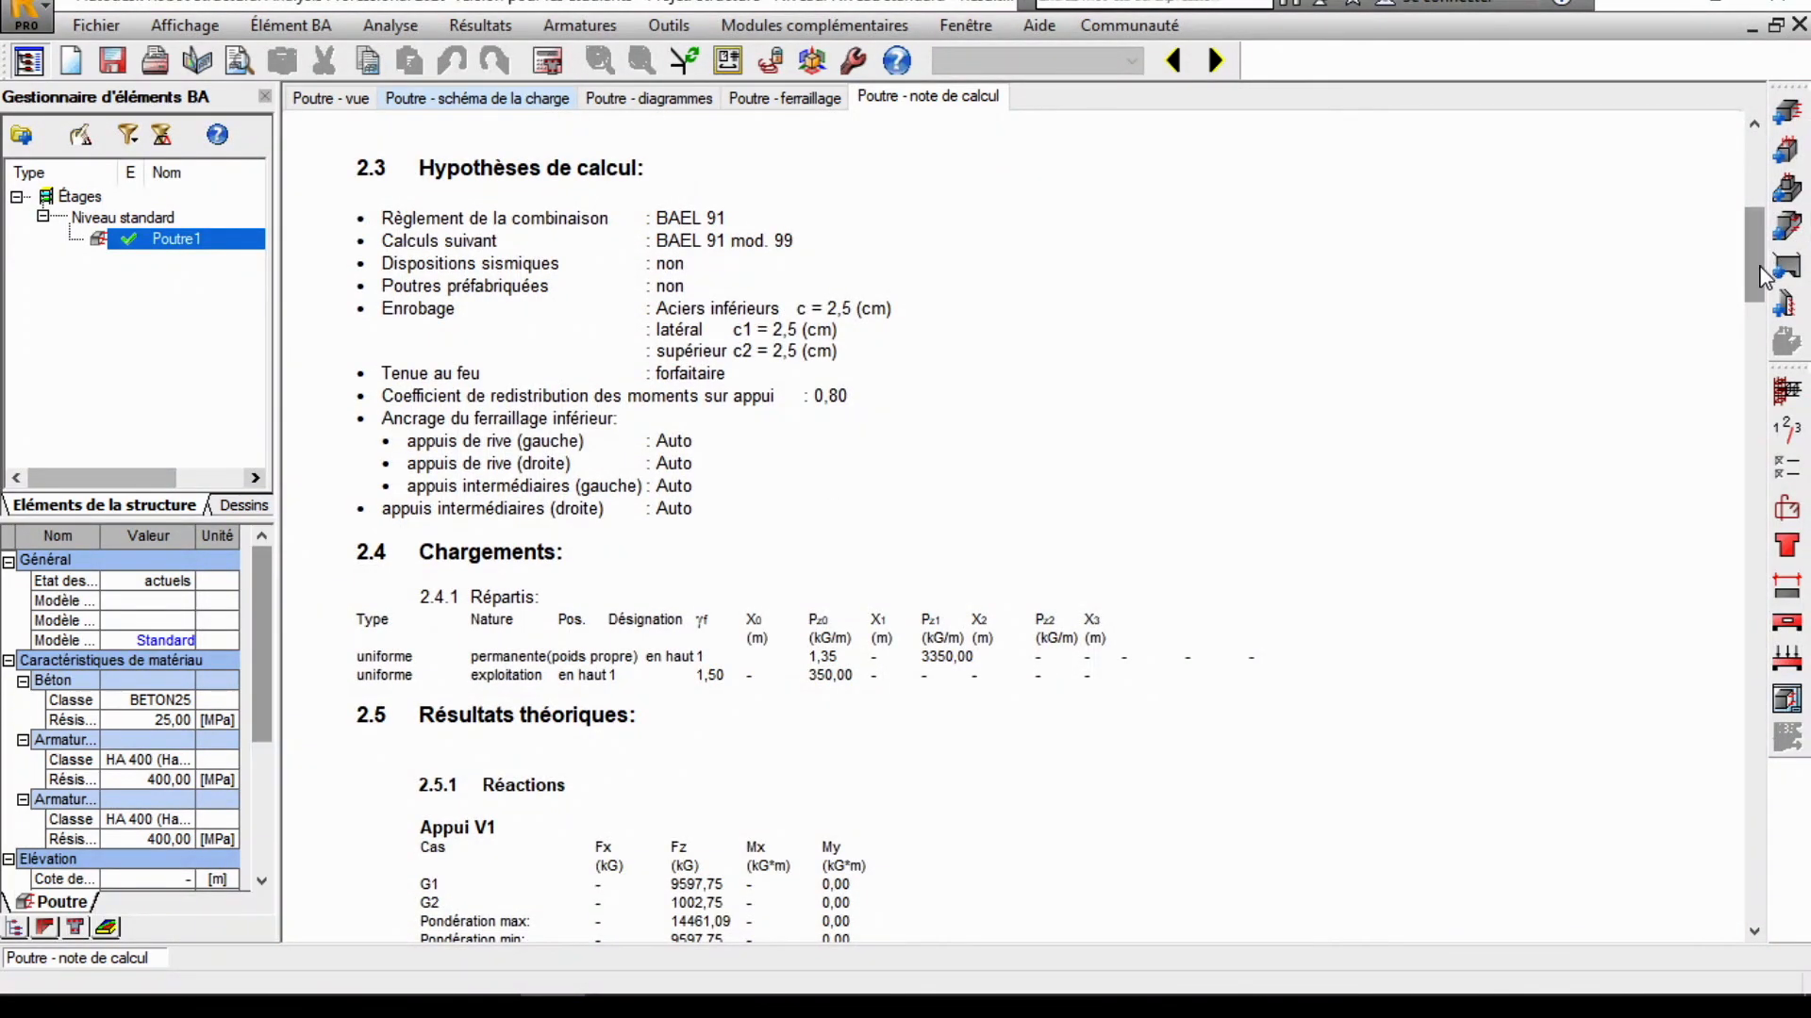
scroll(1762, 273, down, 6)
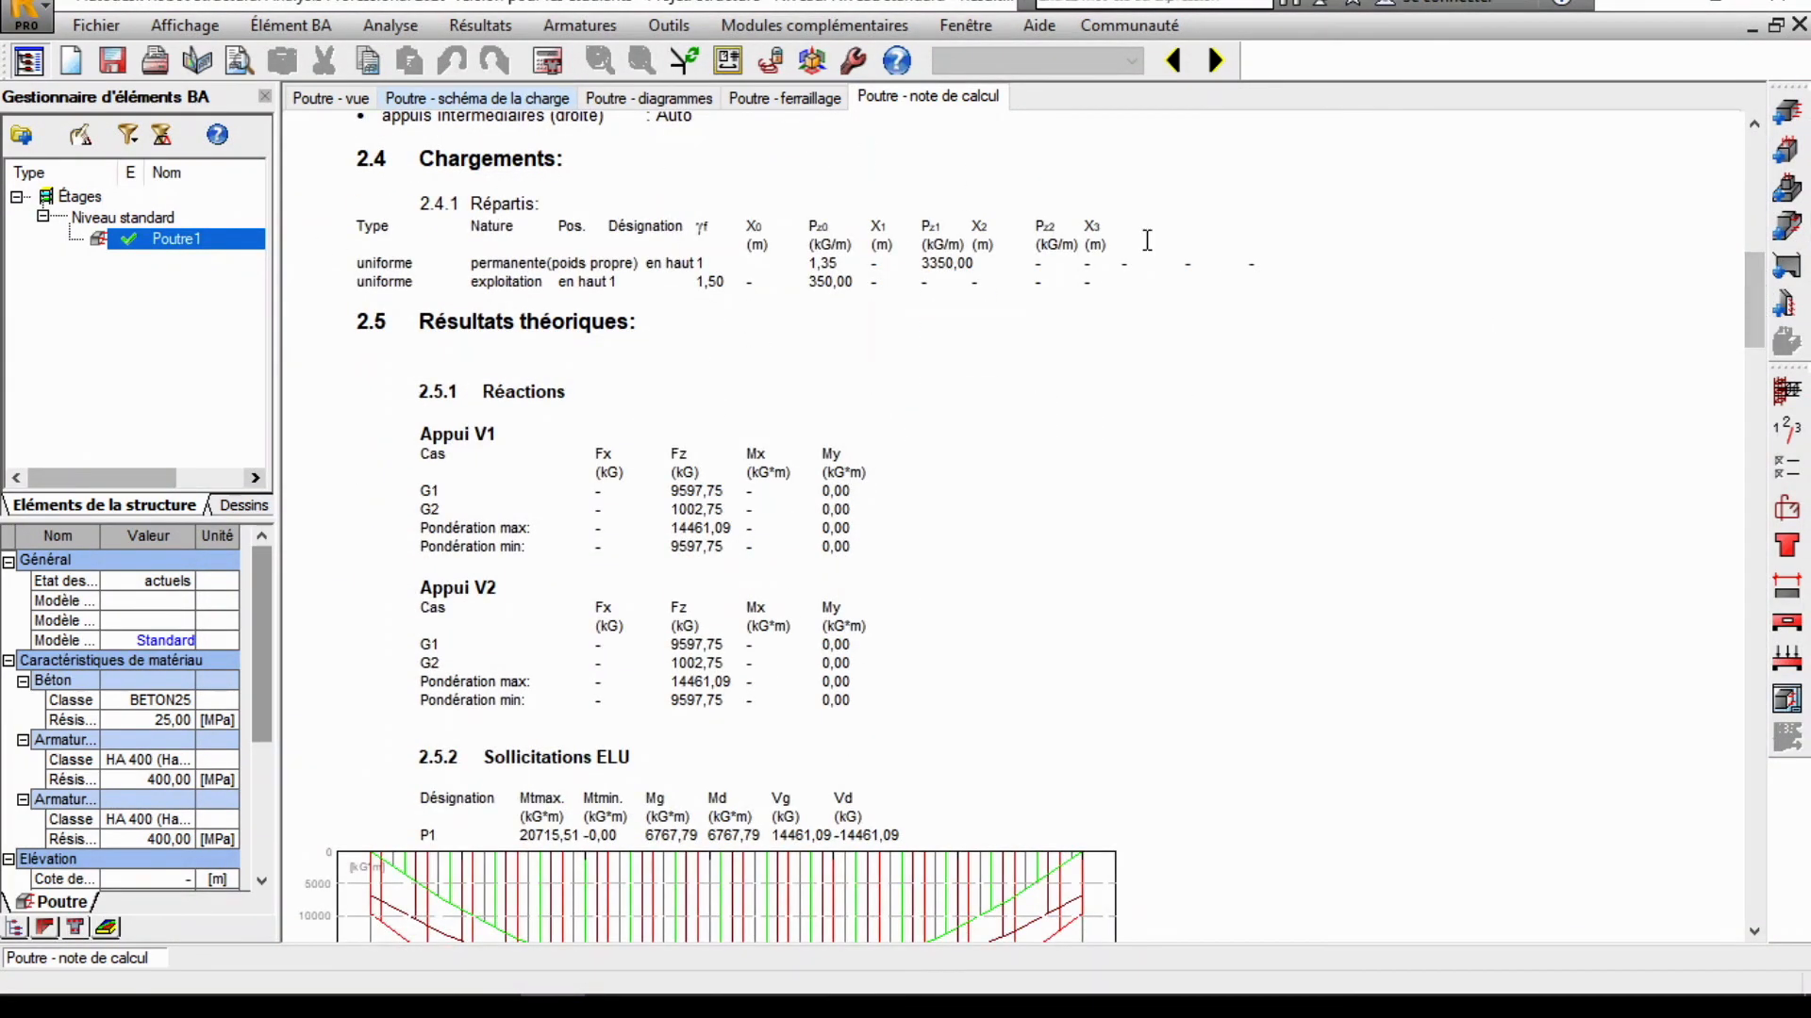
Step: Review the note's theoretical steel sections, deflection diagram, compressed strut stresses, reinforcement list and quantities
drag(1749, 297, 1770, 549)
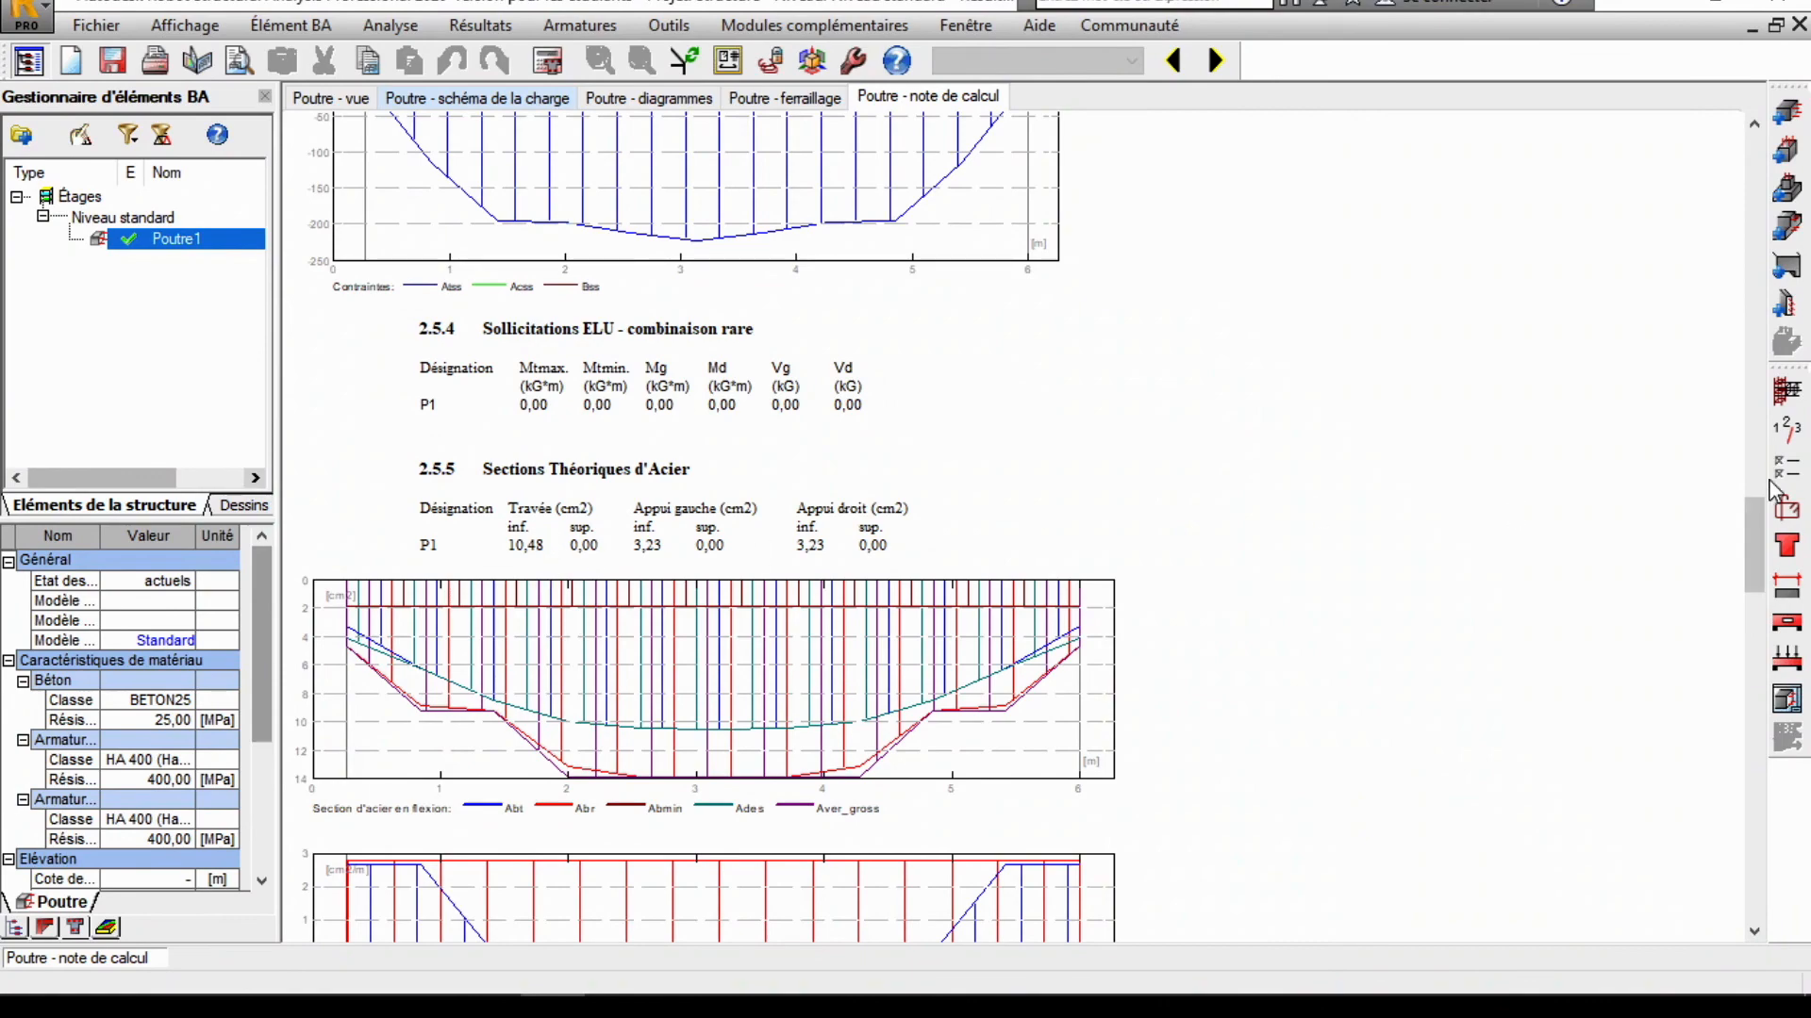
drag(1750, 523, 1754, 692)
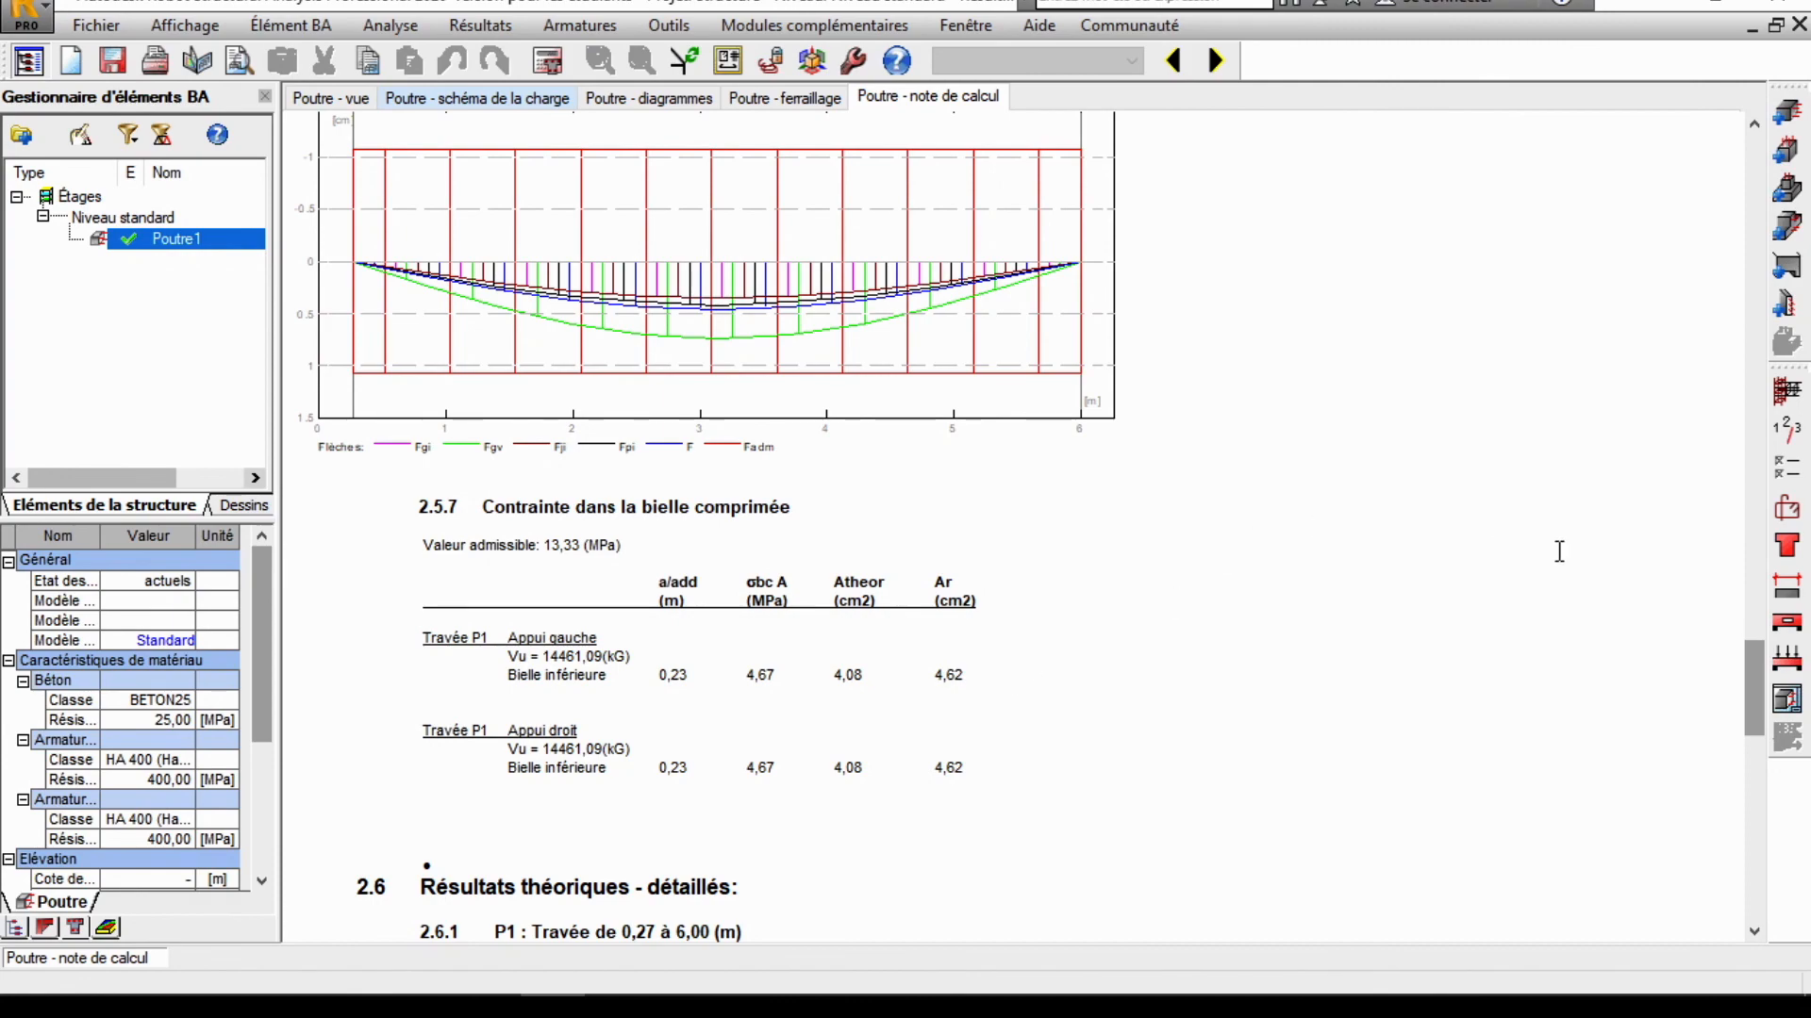
drag(1745, 694, 1793, 862)
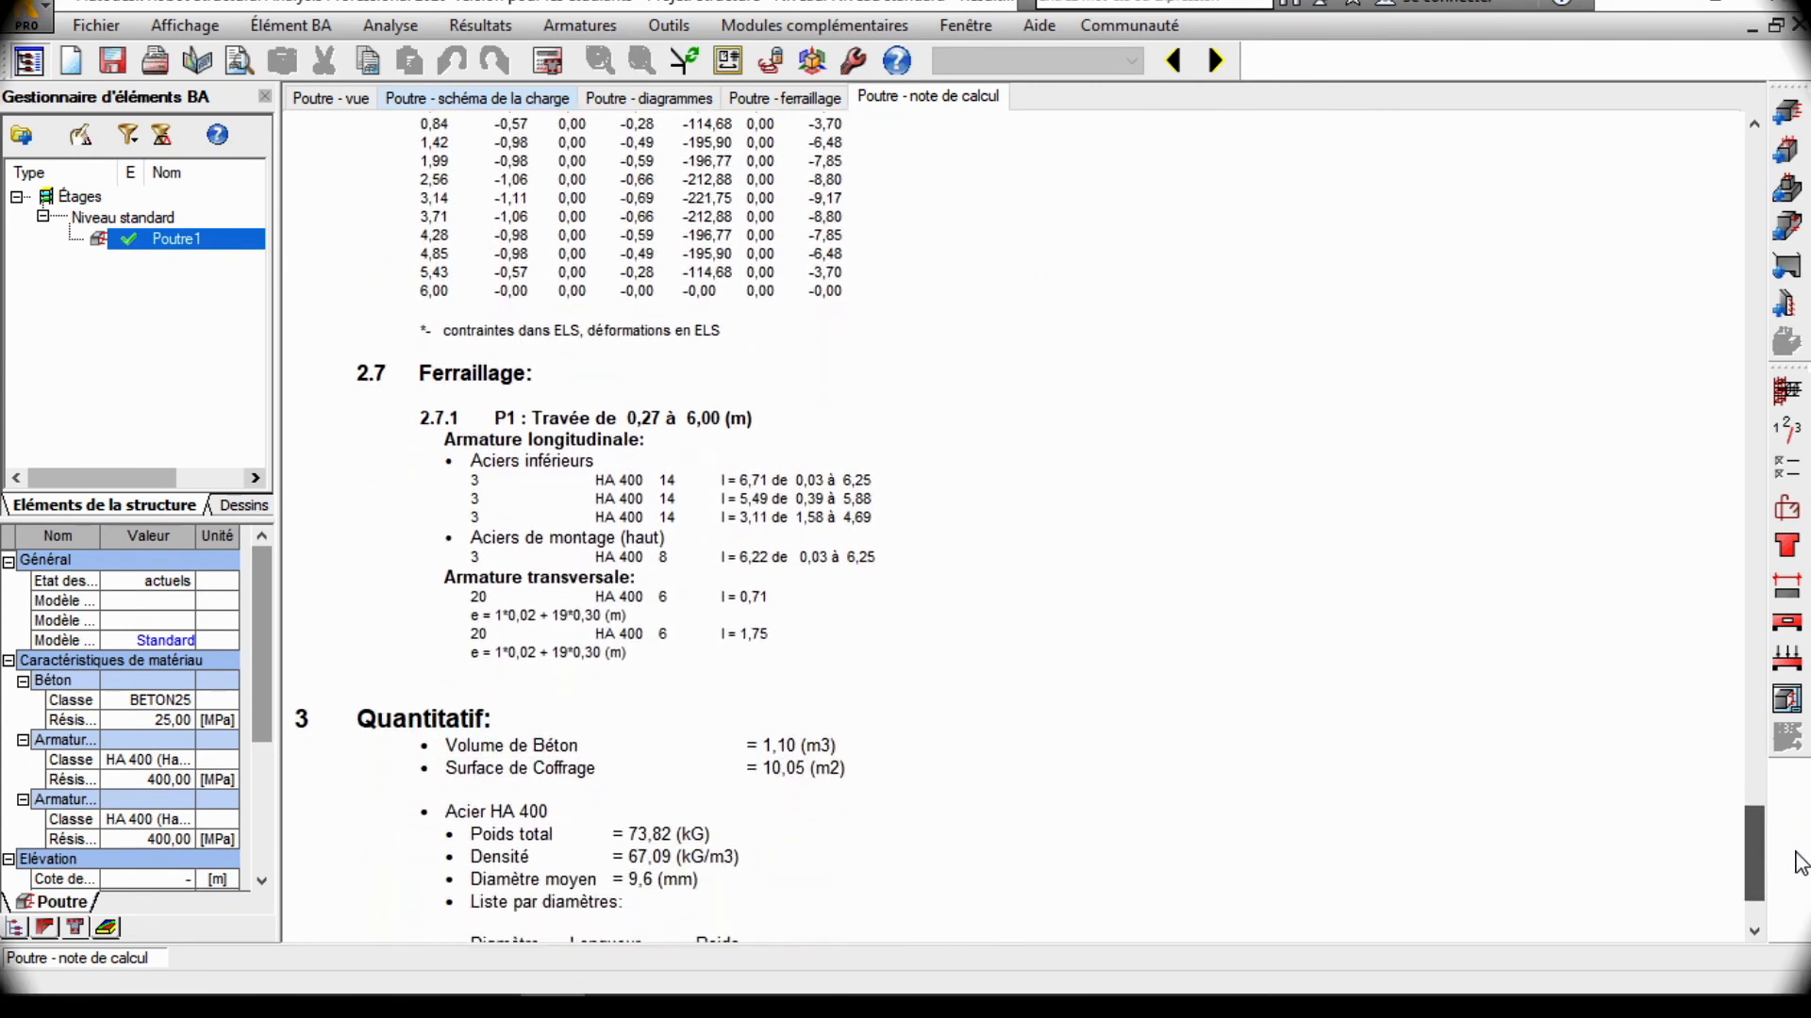